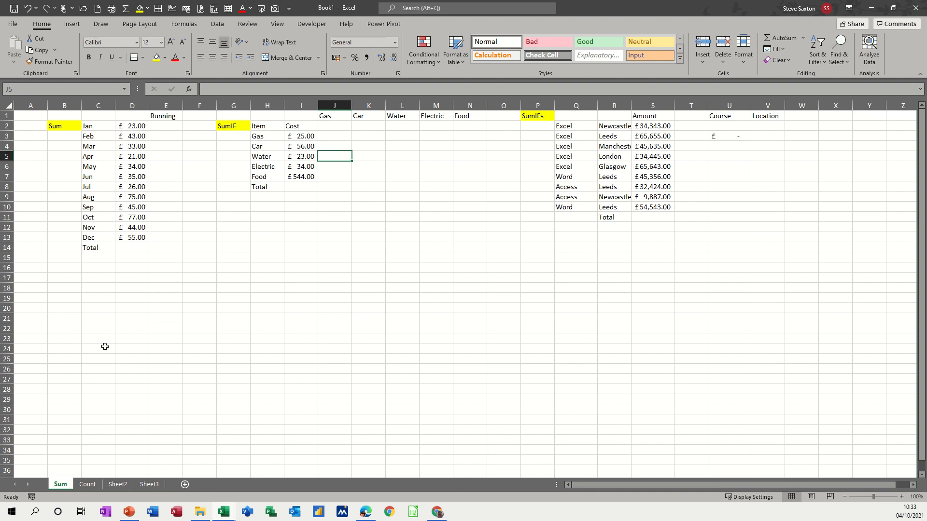
# - Look over the Count sheet and return to the Sum sheet
pyautogui.click(87, 485)
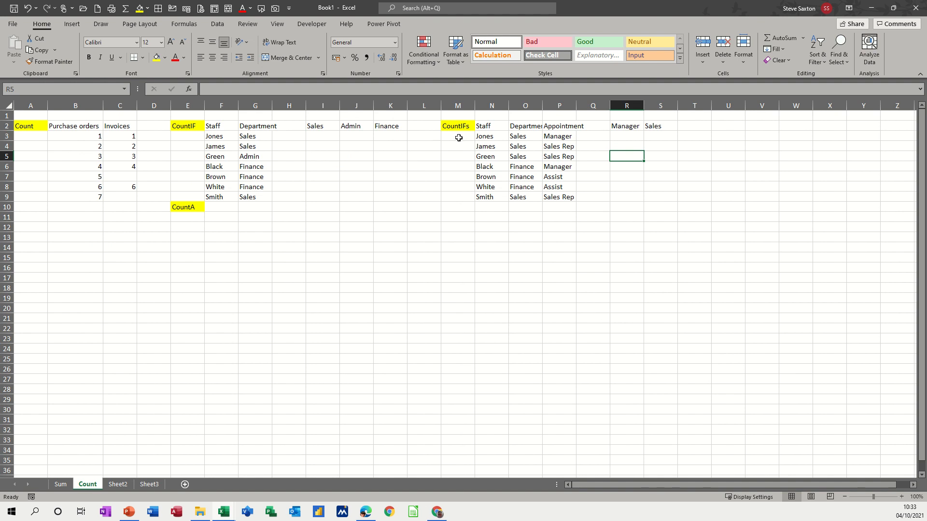
pyautogui.click(57, 485)
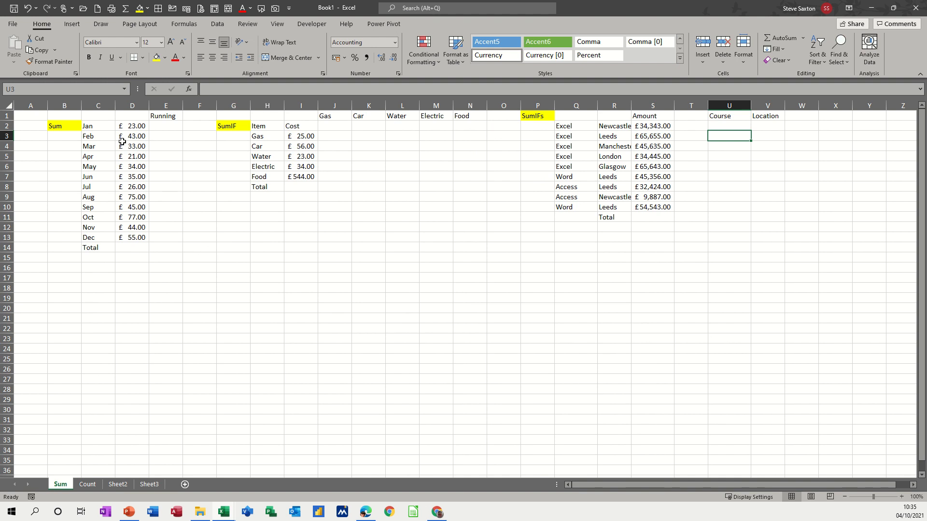
# - Total the January to December amounts in D14 with AutoSum over D2:D13
pyautogui.click(132, 247)
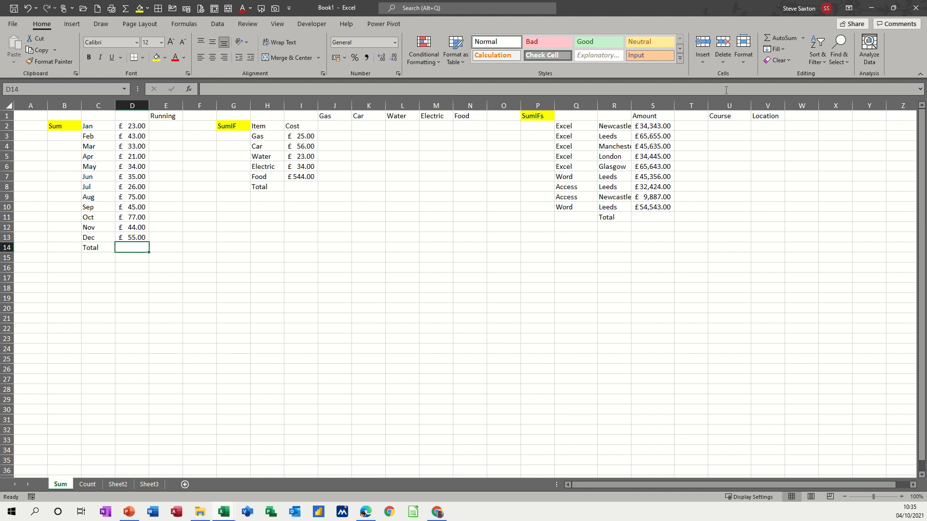
pyautogui.click(803, 39)
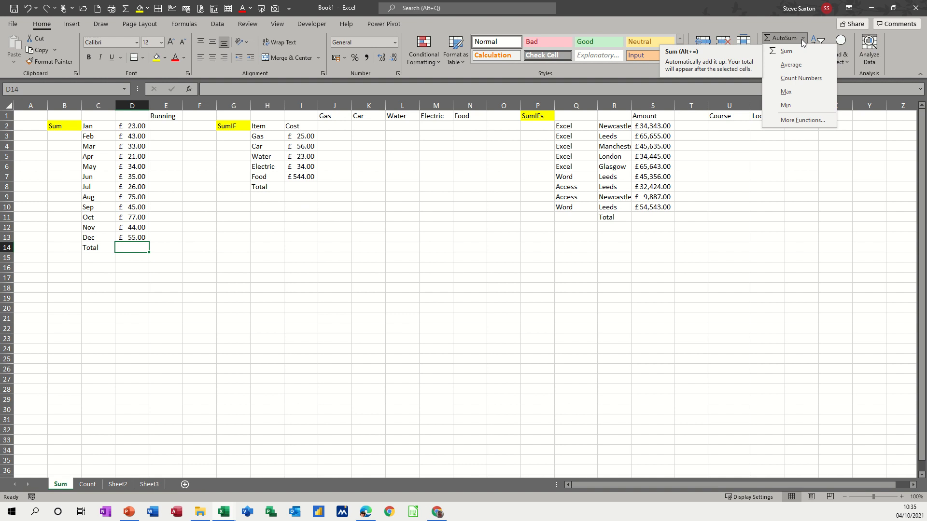
pyautogui.click(803, 39)
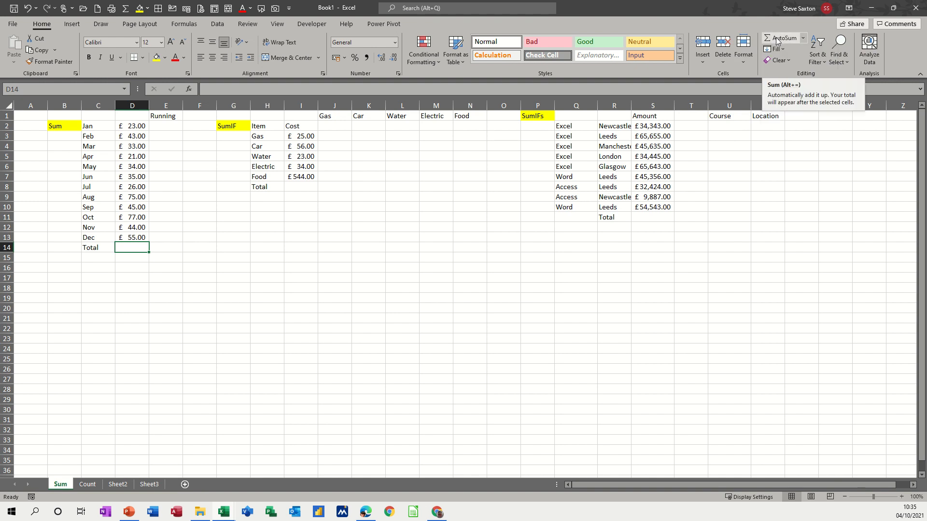
pyautogui.click(183, 24)
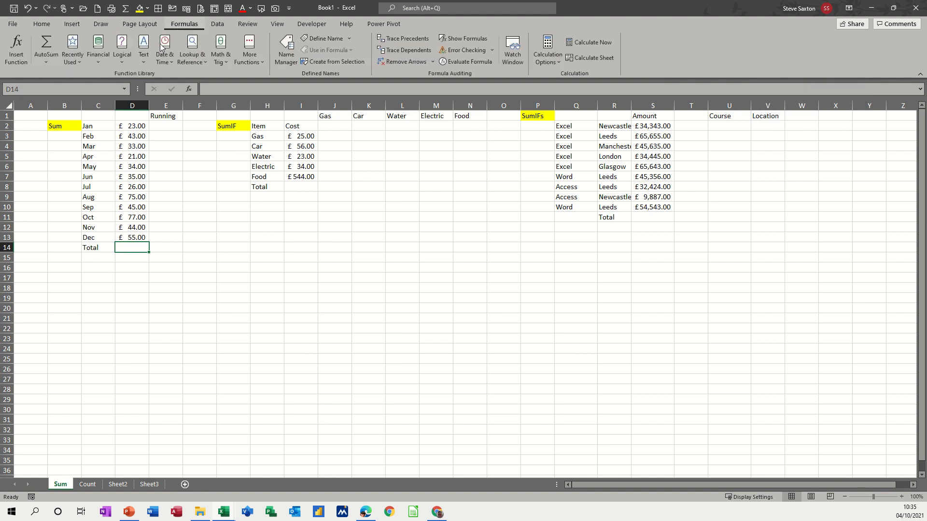
pyautogui.click(46, 62)
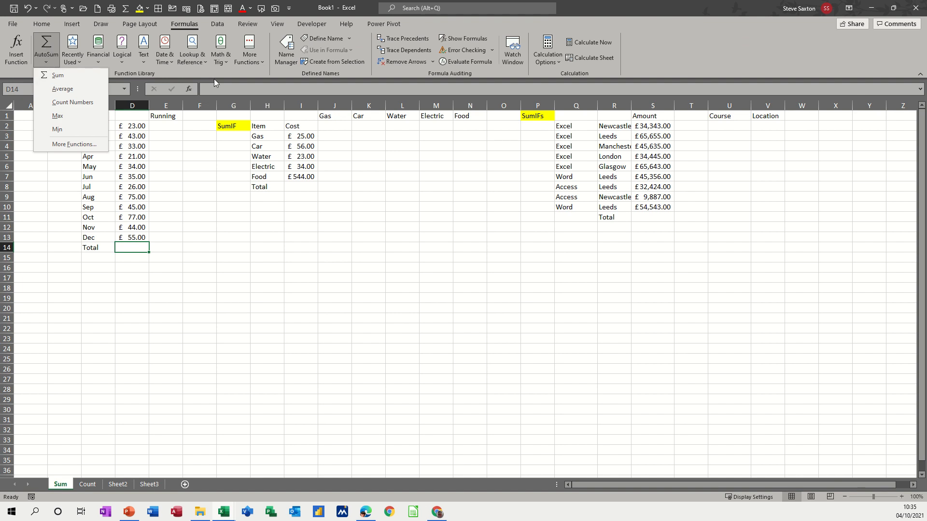
pyautogui.click(42, 24)
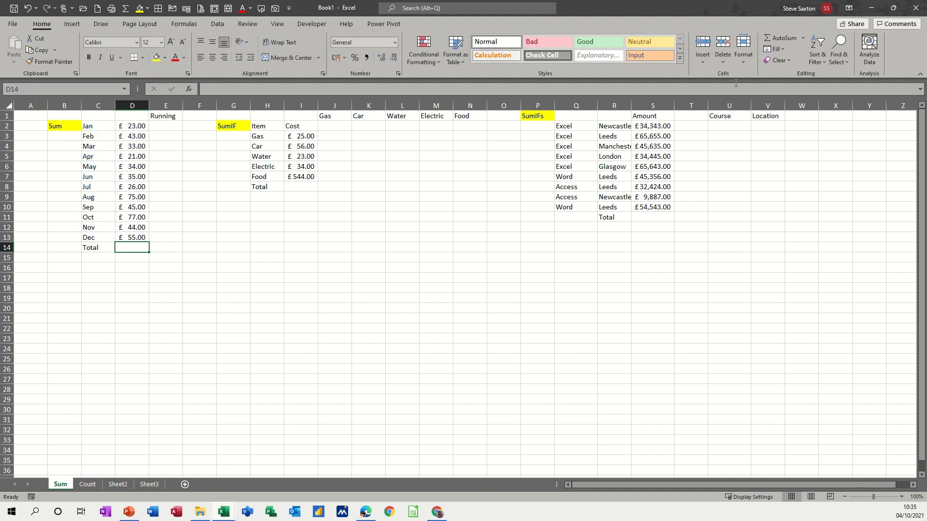
pyautogui.click(775, 39)
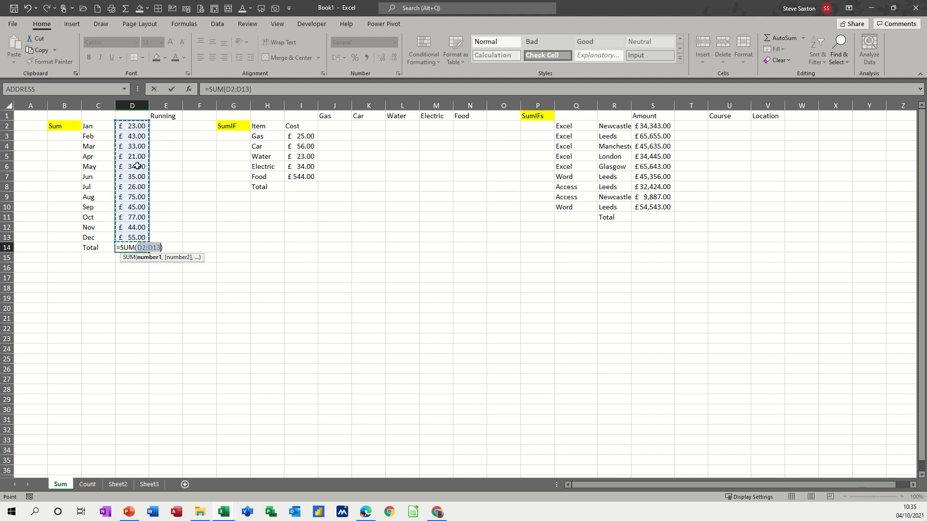
pyautogui.click(169, 90)
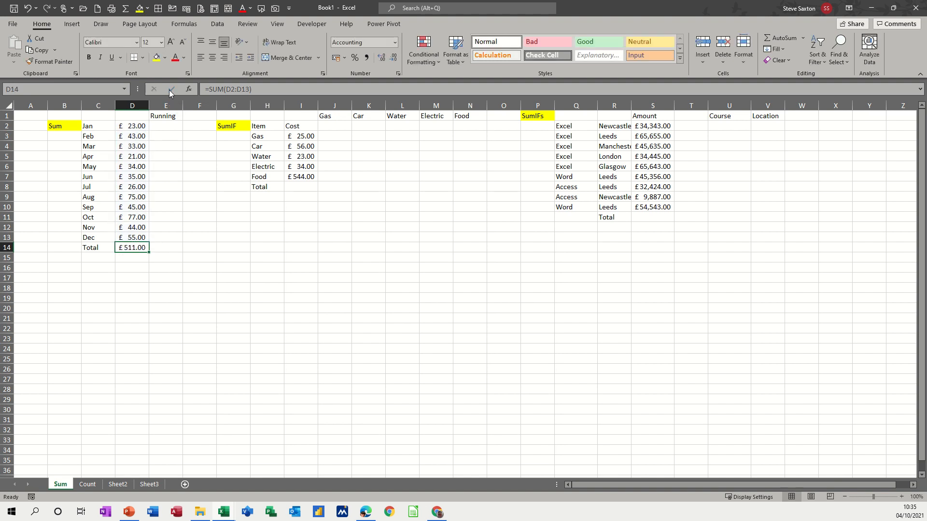
# - Check the total's formula in D14 and set the January amount in D2 to 50
pyautogui.click(128, 260)
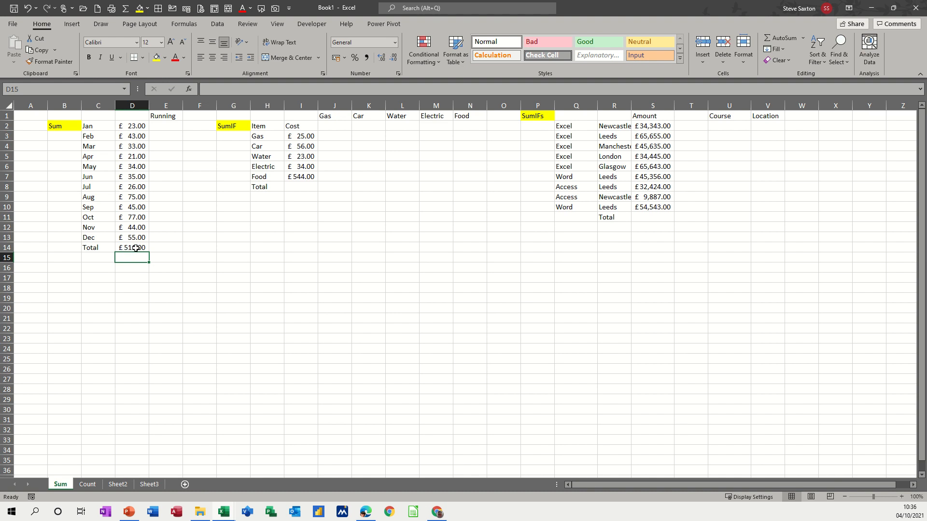
pyautogui.click(135, 248)
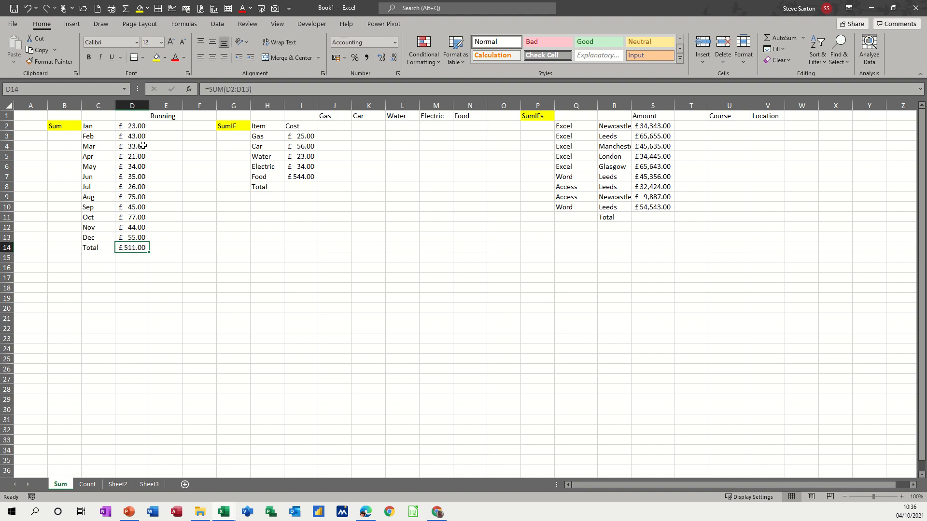
pyautogui.click(138, 128)
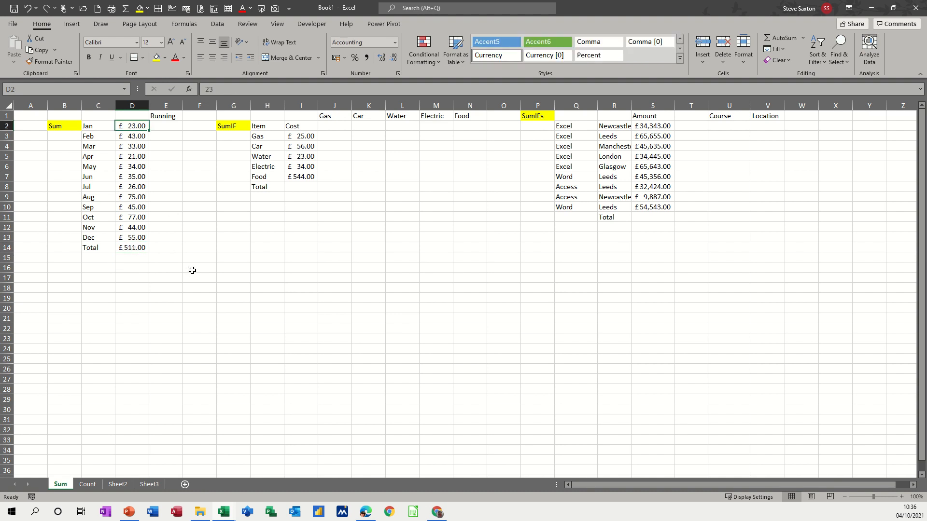
pyautogui.write('5')
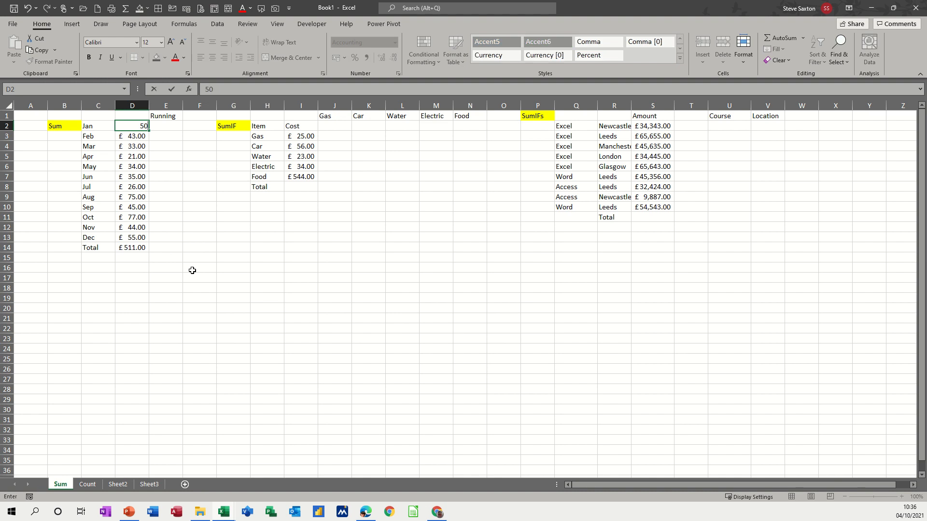
pyautogui.write('0')
pyautogui.click(113, 279)
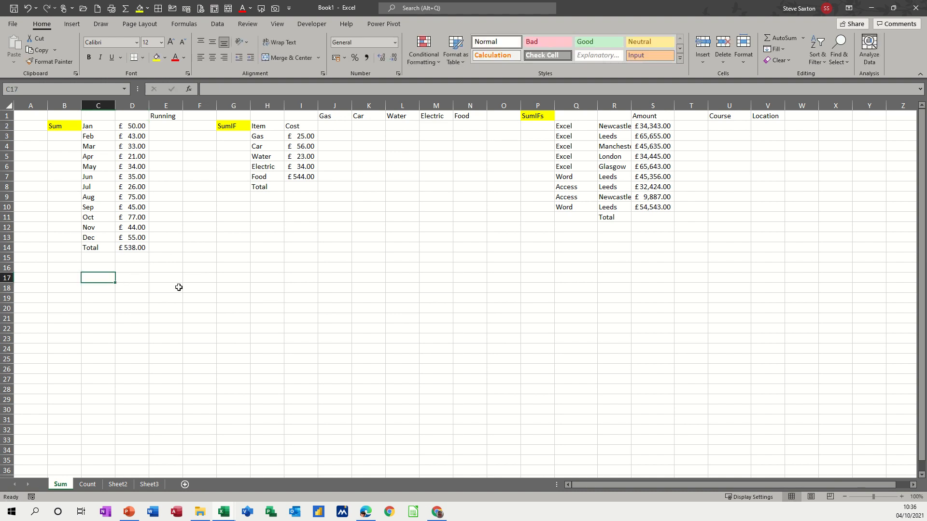
# - Enter the formula =SUM(D2:D2) in E2 under the Running heading
pyautogui.click(158, 127)
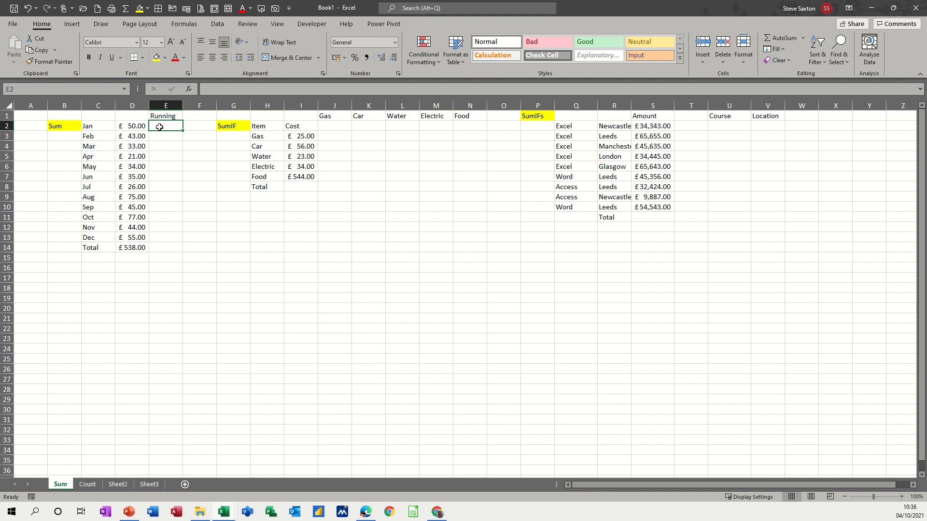
pyautogui.click(777, 38)
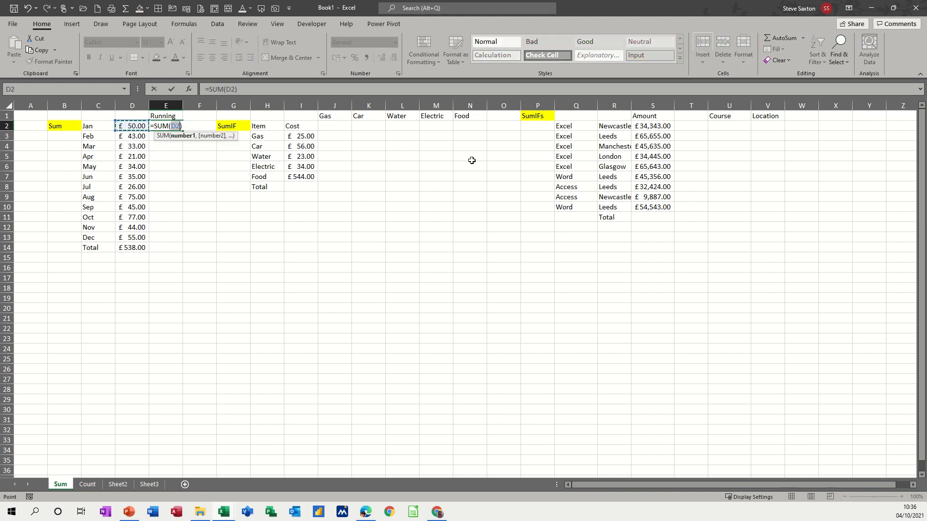
pyautogui.click(180, 127)
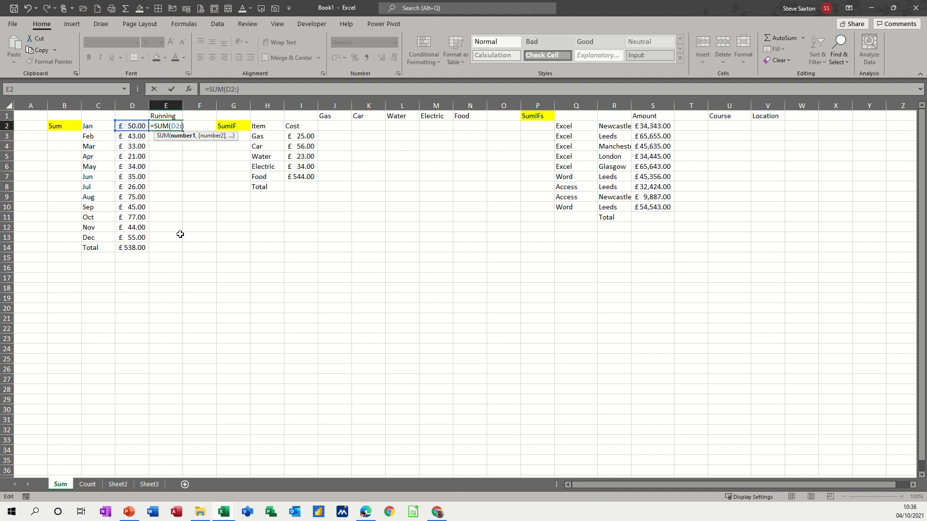
pyautogui.write('D2')
pyautogui.click(171, 90)
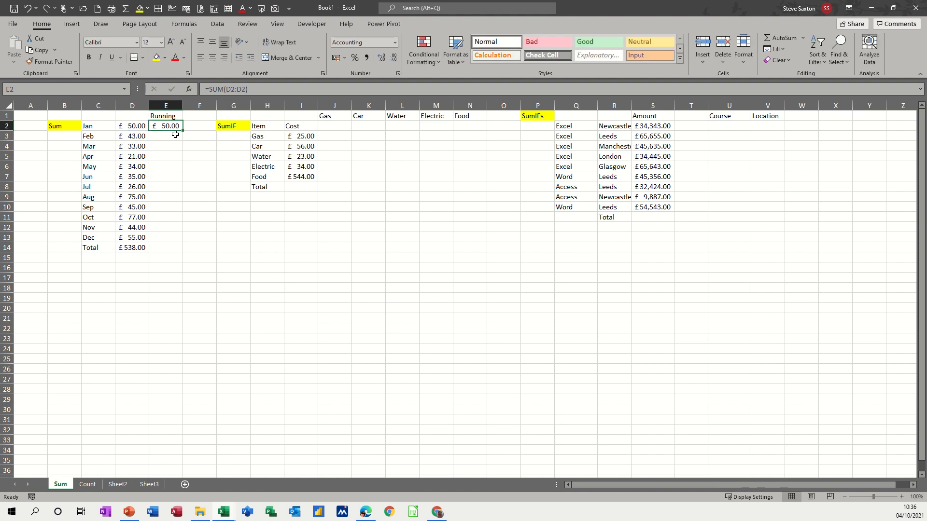
# - Make the first reference in the E2 formula absolute so it reads =SUM($D$2:D2)
pyautogui.click(229, 89)
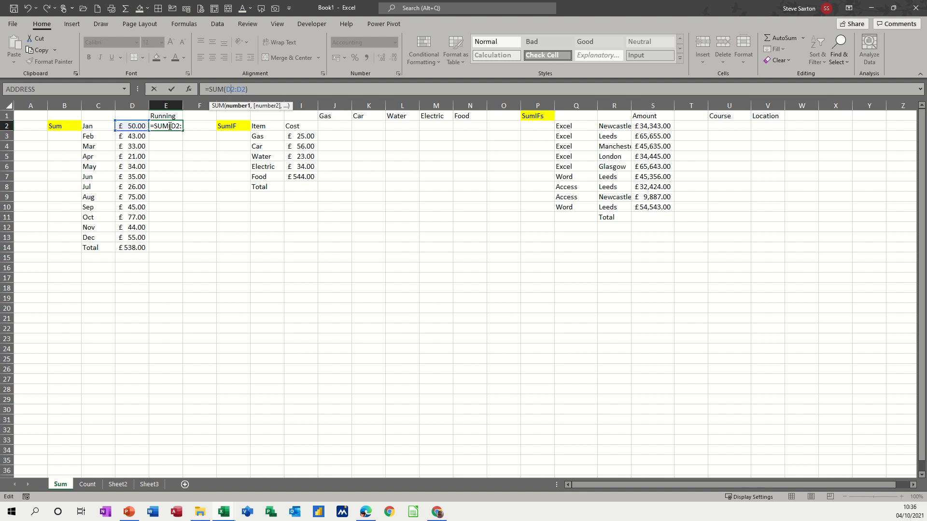
pyautogui.click(230, 90)
pyautogui.press('F4')
pyautogui.click(172, 90)
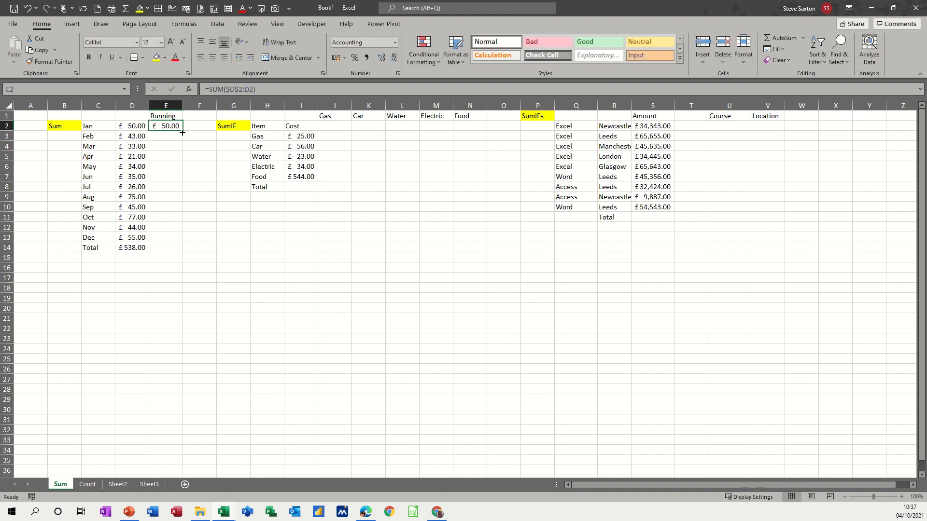
# - Fill the running total formula from E2 down to December in E13, checking the copied formulas along the way
pyautogui.moveTo(182, 131); pyautogui.dragTo(183, 141)
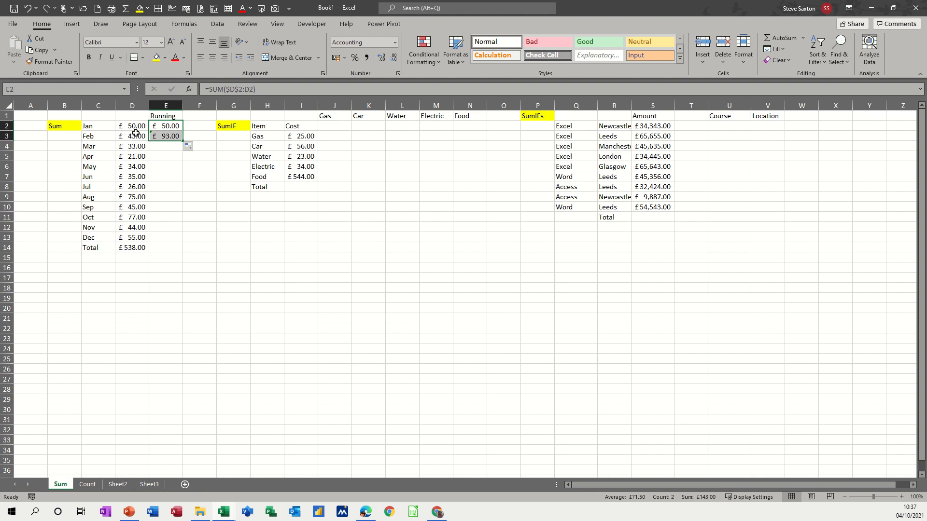
pyautogui.click(168, 136)
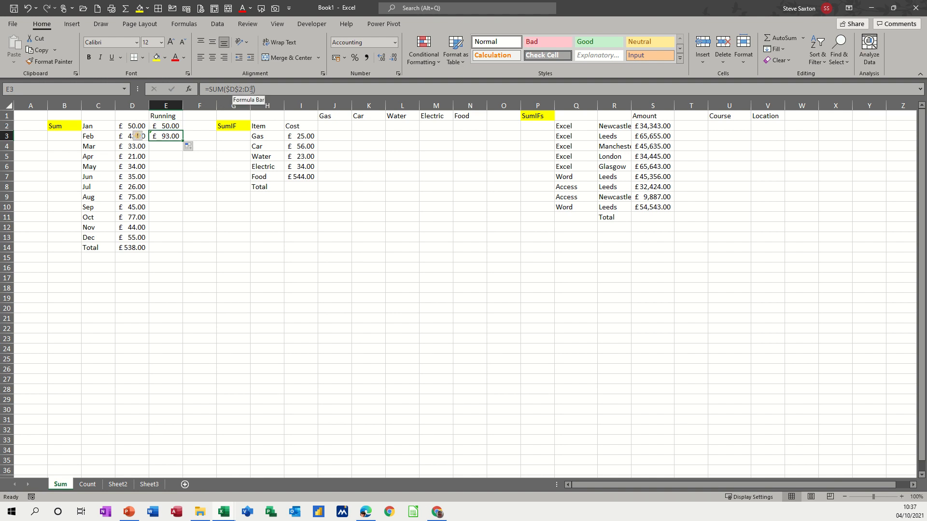
pyautogui.moveTo(183, 140); pyautogui.dragTo(183, 169)
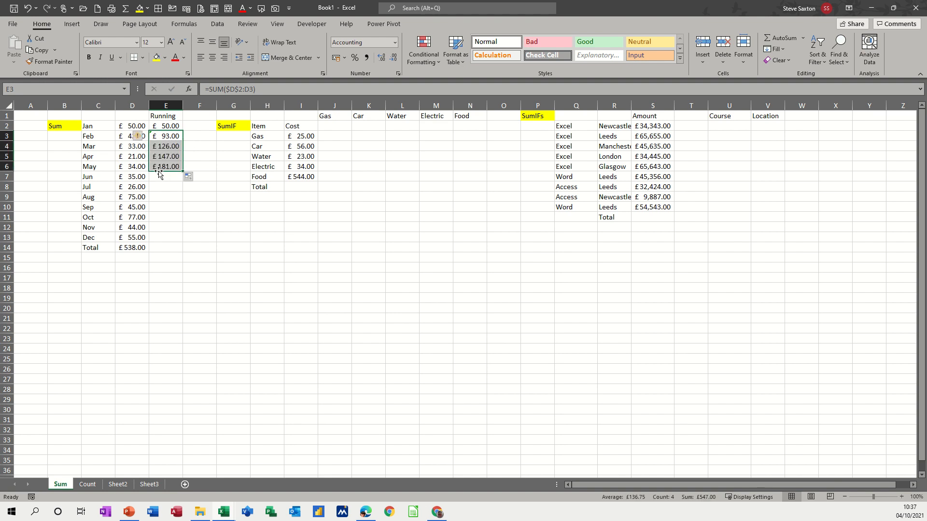
pyautogui.click(162, 167)
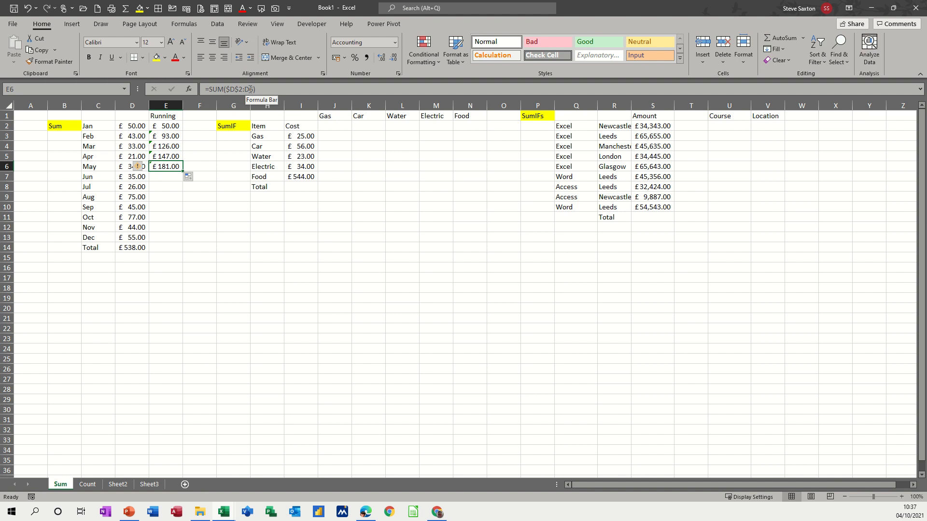
pyautogui.moveTo(181, 171); pyautogui.dragTo(177, 242)
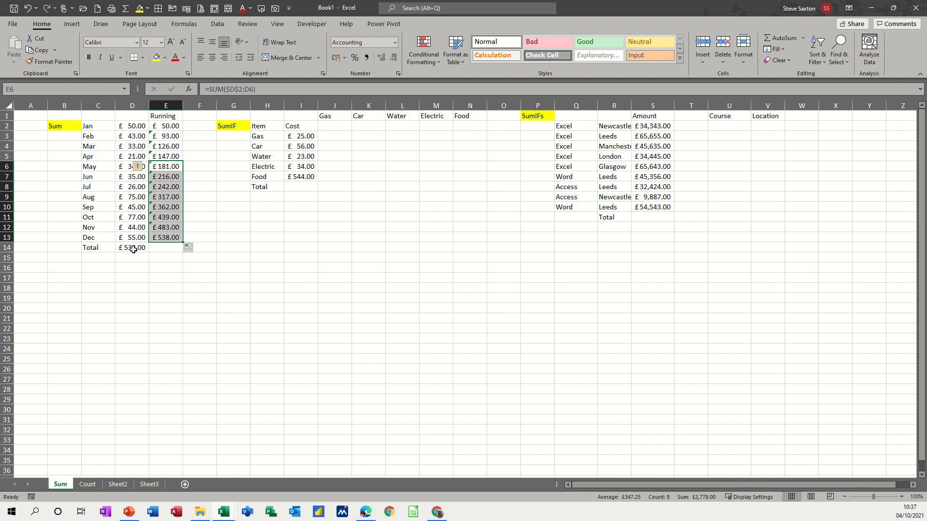
pyautogui.click(167, 126)
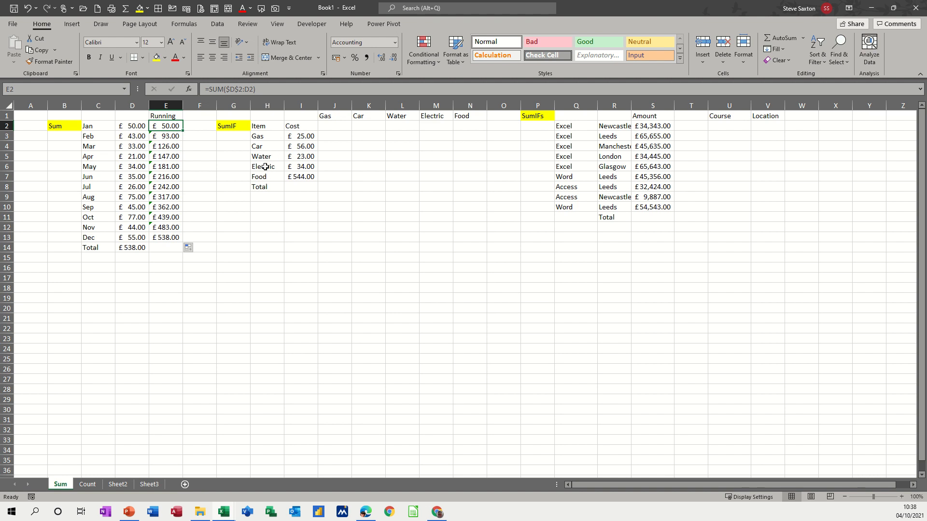
# - Move the Total label of the SumIF table to H11 and fill the Item and Cost entries in H3:I7 down to row 10
pyautogui.click(266, 187)
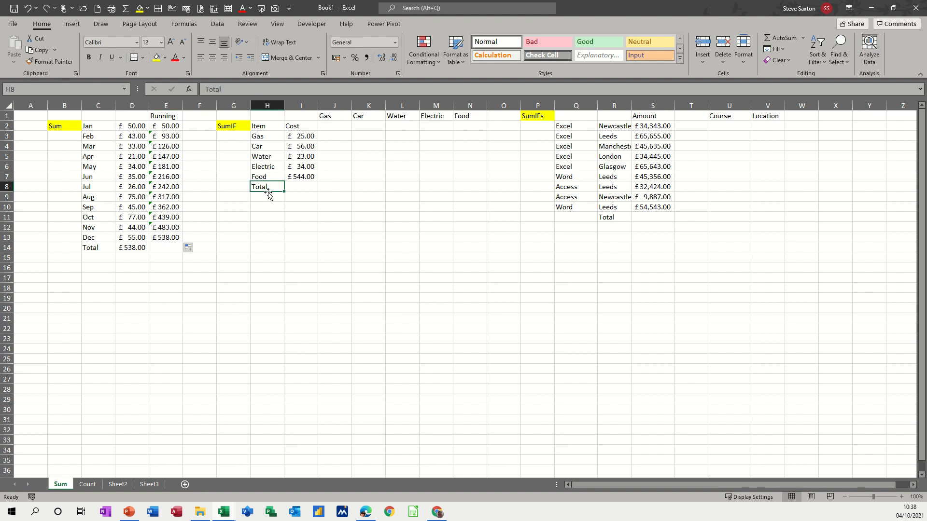
pyautogui.moveTo(268, 194); pyautogui.dragTo(292, 225)
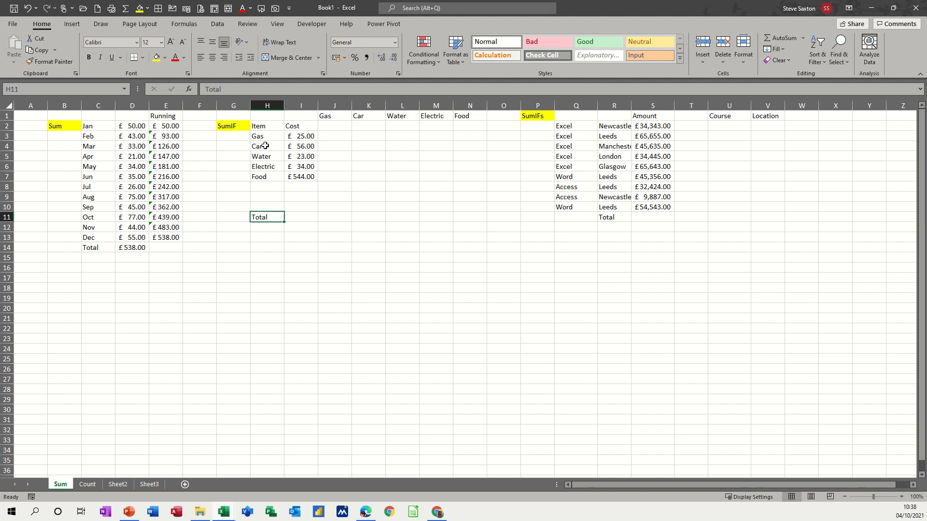
pyautogui.moveTo(265, 140); pyautogui.dragTo(319, 211)
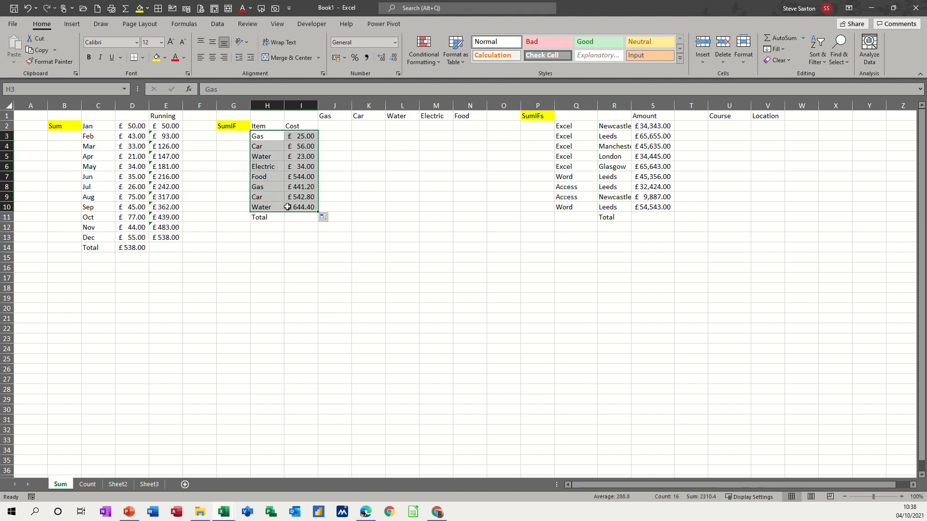
# - Examine the repeated Car items with their costs and the Gas to Food category headings in J1:N1
pyautogui.click(262, 200)
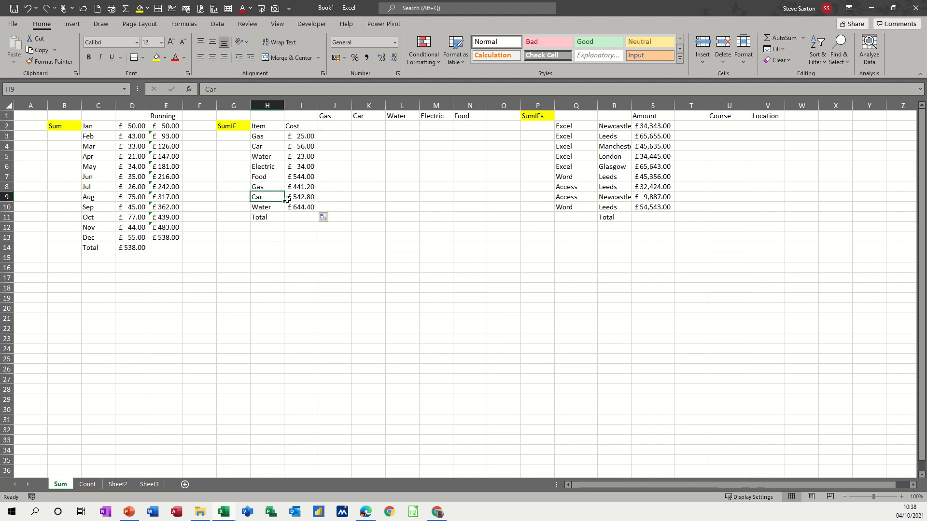
pyautogui.click(262, 146)
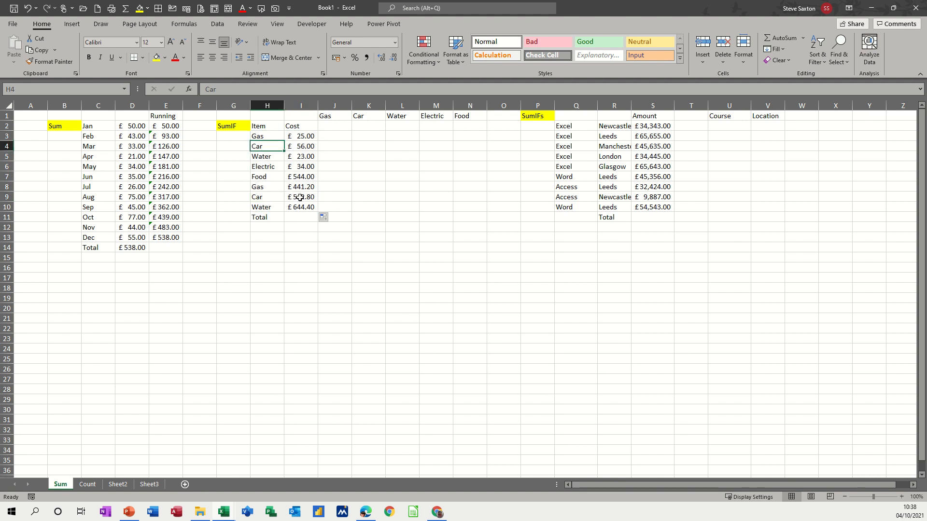
pyautogui.click(302, 197)
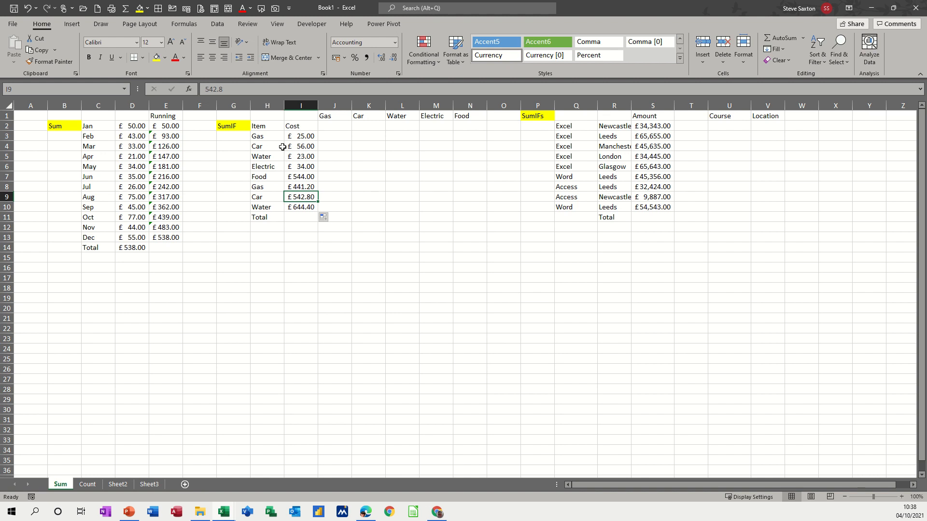
pyautogui.click(330, 125)
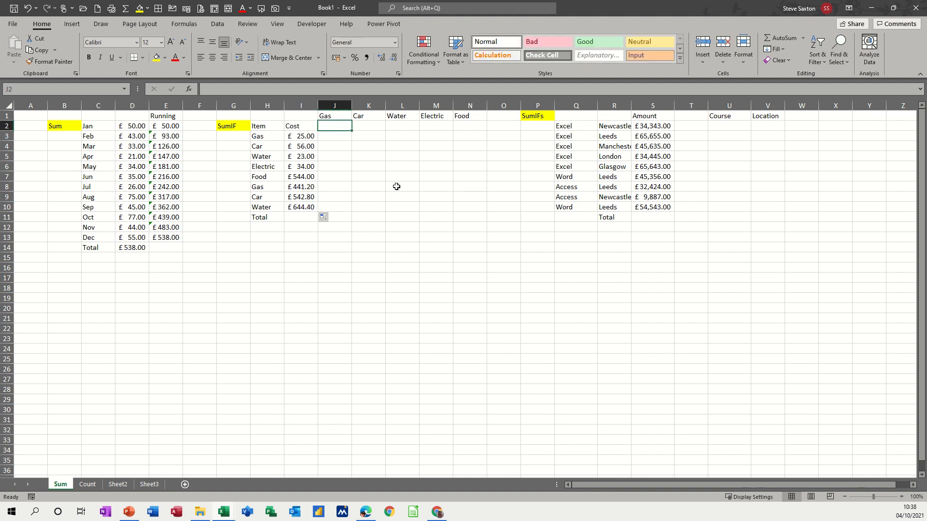
pyautogui.moveTo(333, 116); pyautogui.dragTo(479, 118)
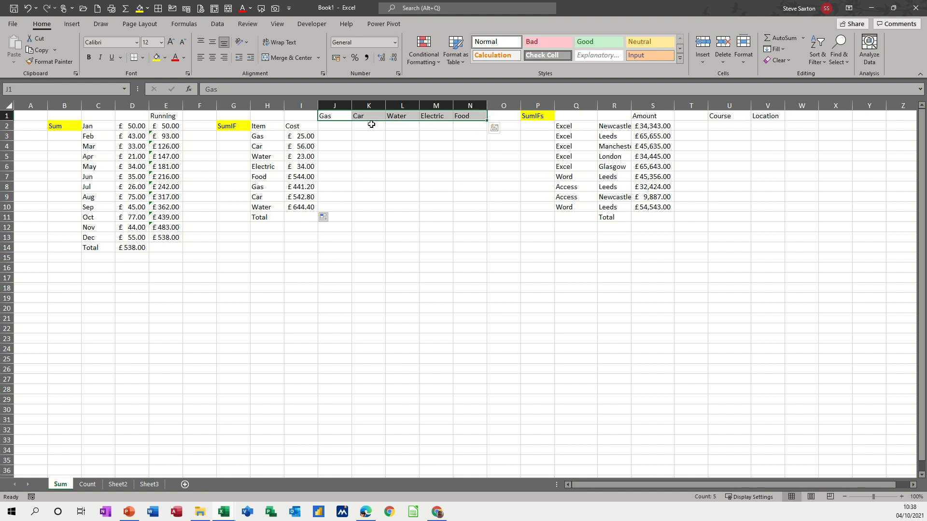
# - Total the Gas costs in J2 with =SUMIF(H3:H10,J1,I3:I10) and apply the pound accounting number format
pyautogui.moveTo(330, 127); pyautogui.dragTo(472, 127)
pyautogui.click(333, 126)
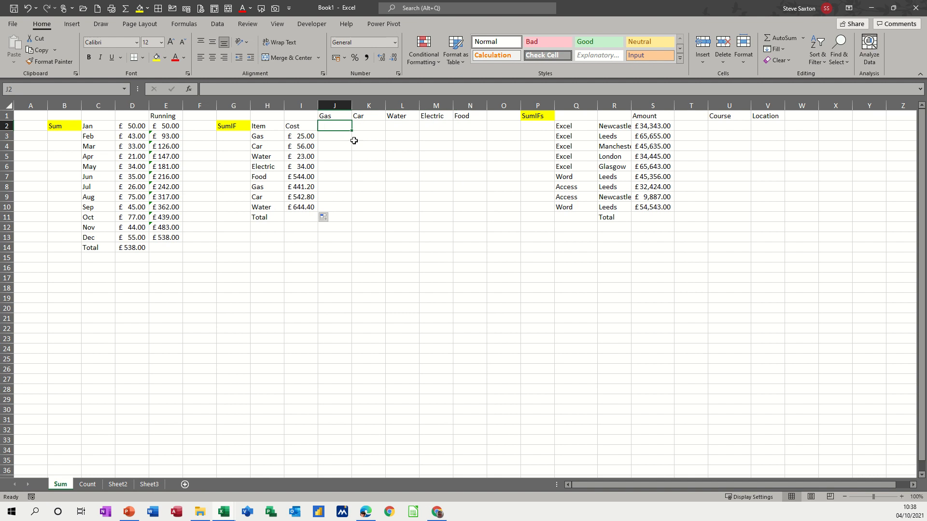
pyautogui.write('=sumif')
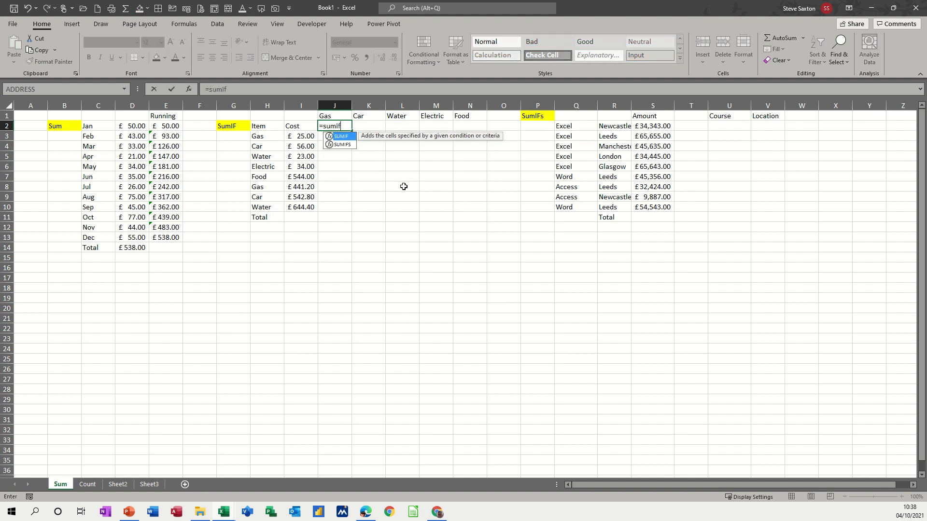
pyautogui.write('(')
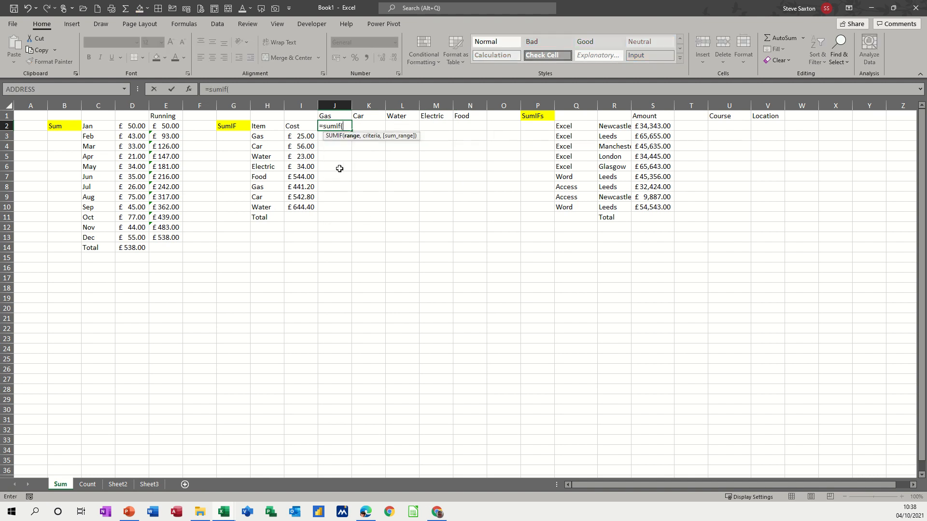
pyautogui.moveTo(264, 139); pyautogui.dragTo(264, 209)
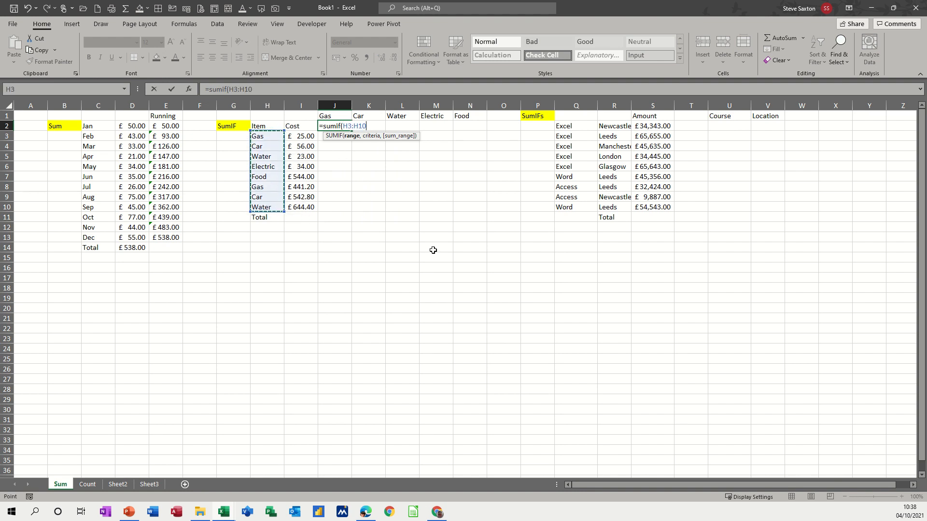
pyautogui.write(',')
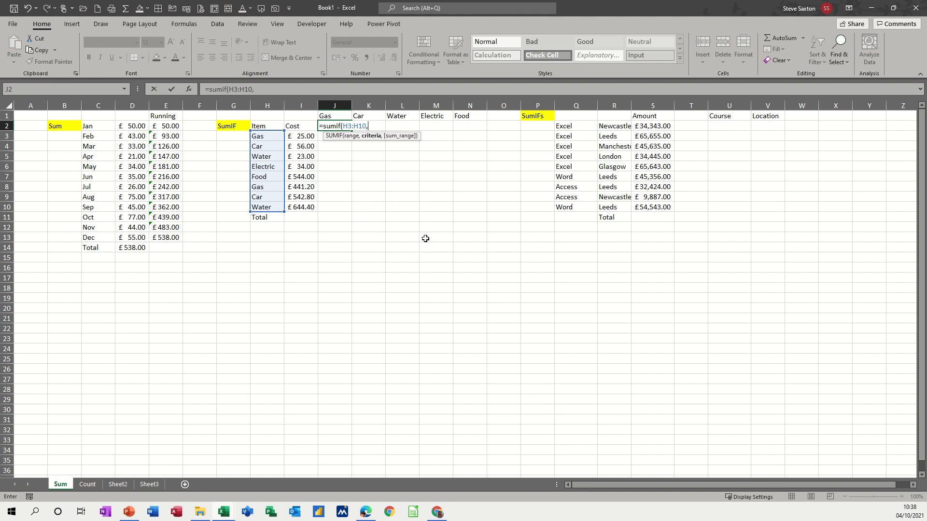
pyautogui.click(336, 119)
pyautogui.write(',')
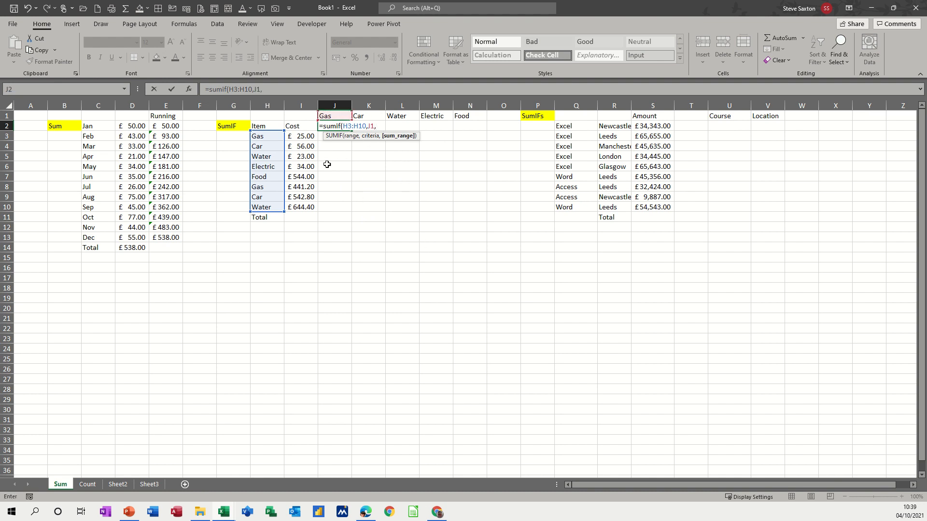
pyautogui.moveTo(308, 141); pyautogui.dragTo(307, 207)
pyautogui.write(')')
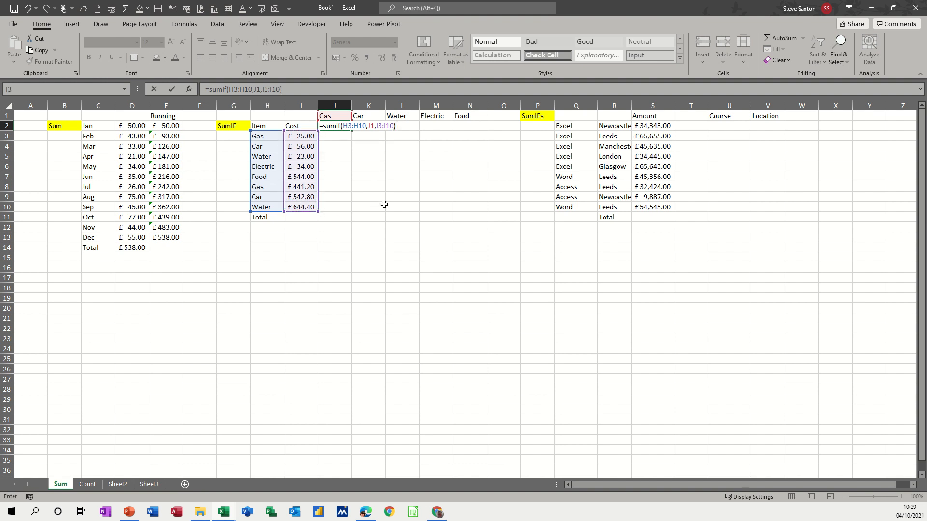
pyautogui.click(171, 90)
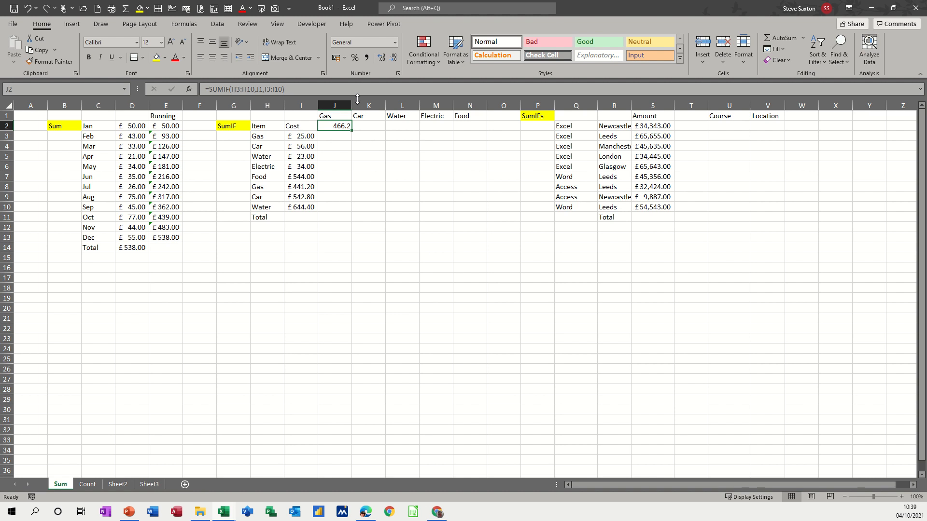
pyautogui.click(335, 57)
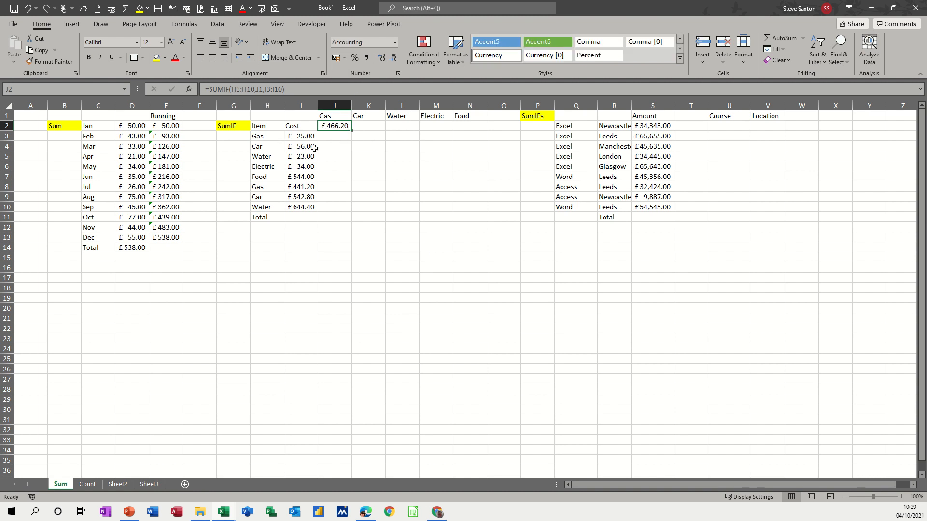
# - Try to fill the J2 formula across to L2 and compare the references in K2 with the original's H3:H10 range
pyautogui.moveTo(353, 132); pyautogui.dragTo(404, 127)
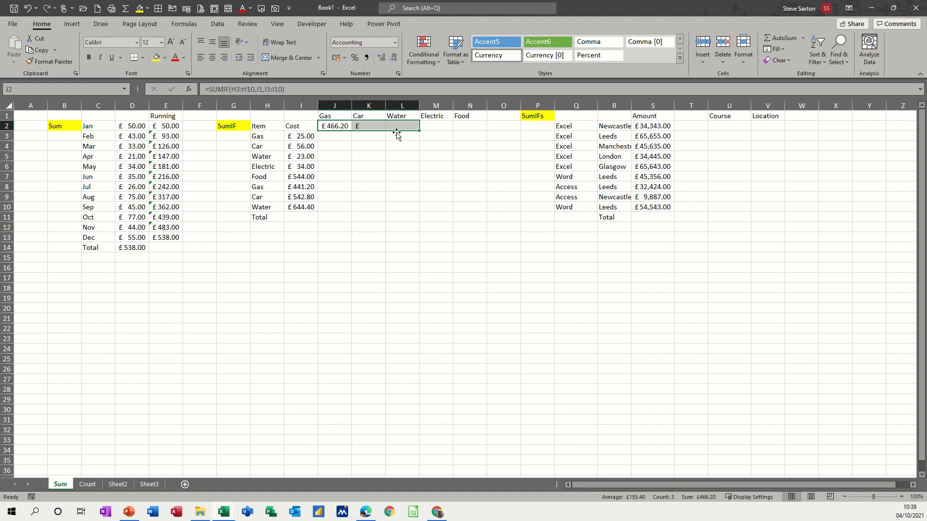
pyautogui.click(366, 127)
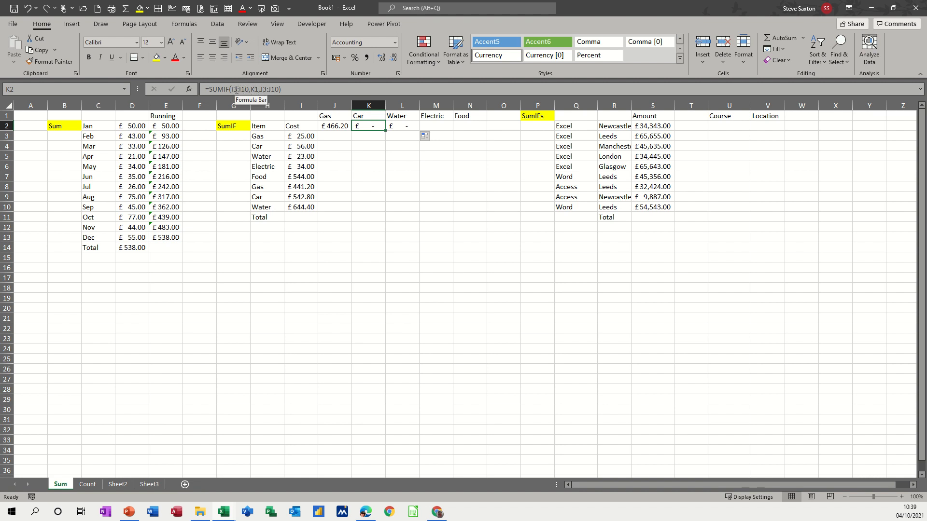
pyautogui.click(329, 127)
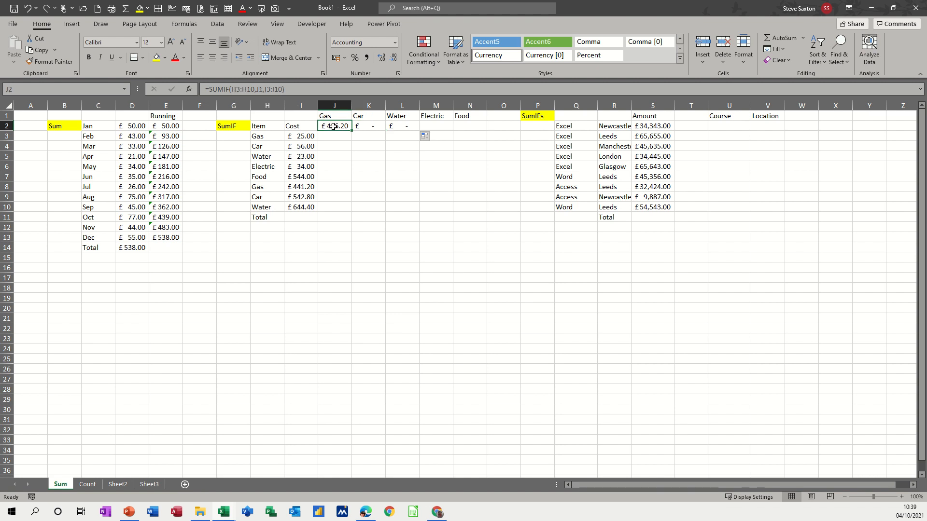
pyautogui.click(234, 90)
pyautogui.moveTo(231, 90); pyautogui.dragTo(251, 90)
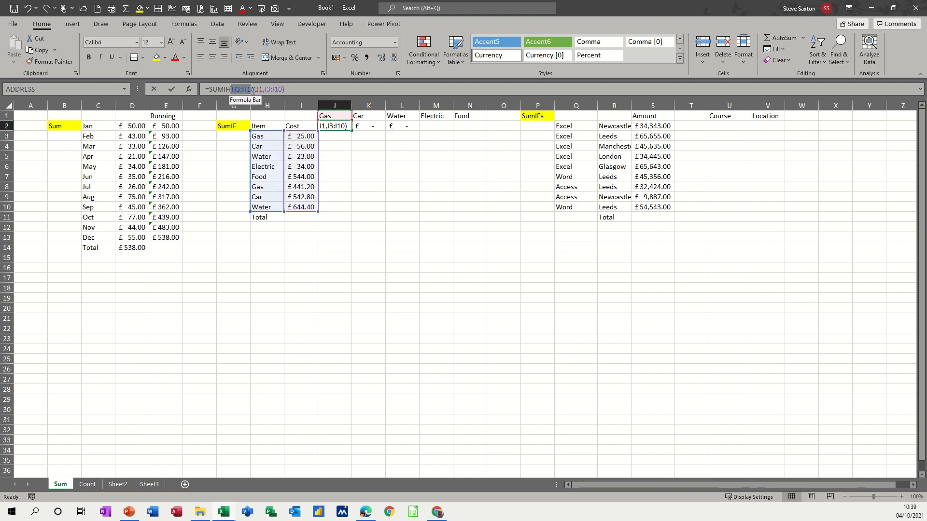
pyautogui.click(252, 91)
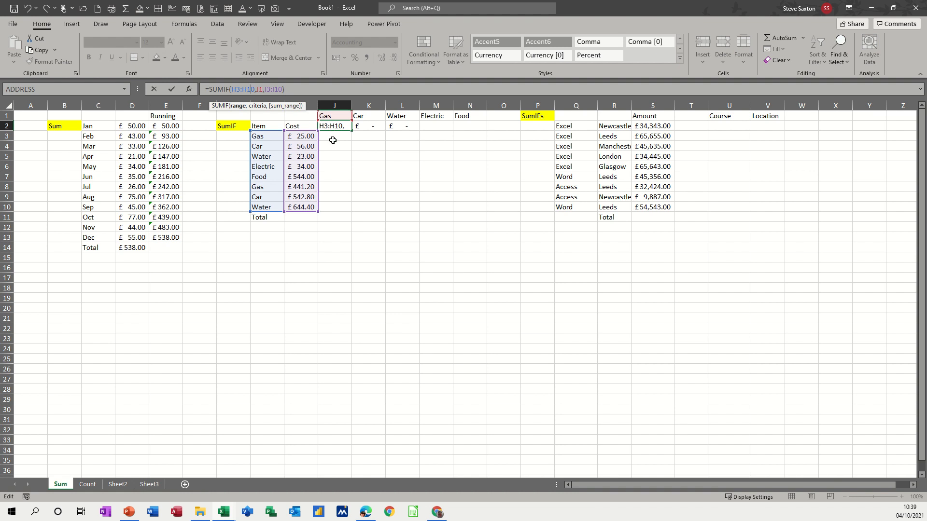
pyautogui.click(153, 90)
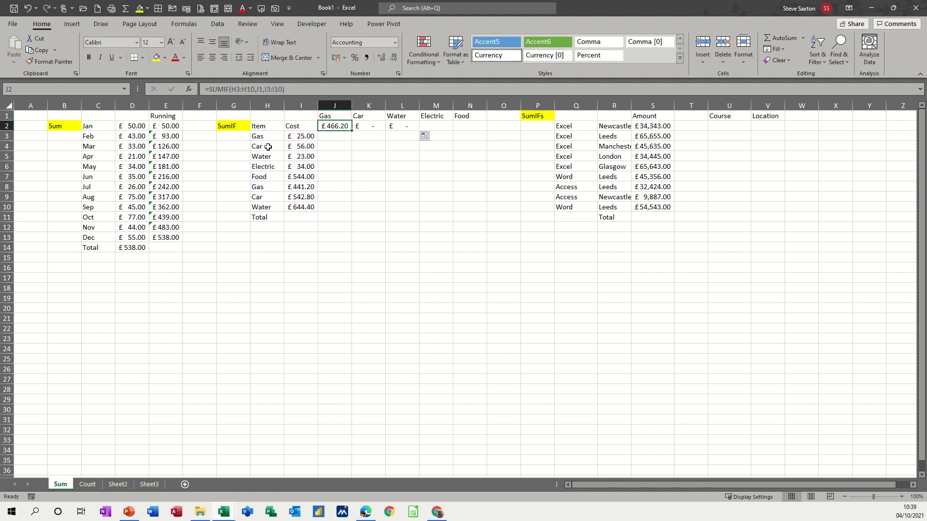
# - Create named ranges for the Item and Cost columns from only the top row of H2:I10, and check the ranges they cover
pyautogui.moveTo(258, 127); pyautogui.dragTo(298, 203)
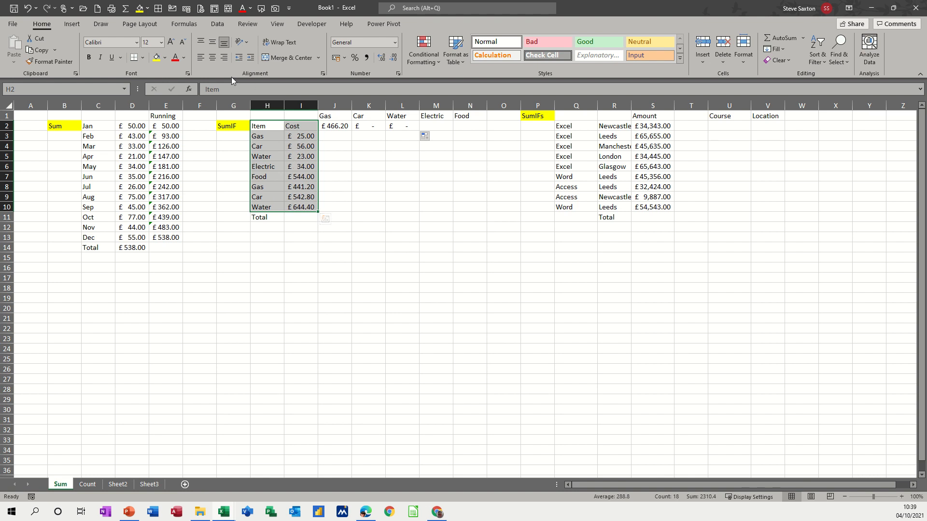
pyautogui.click(184, 24)
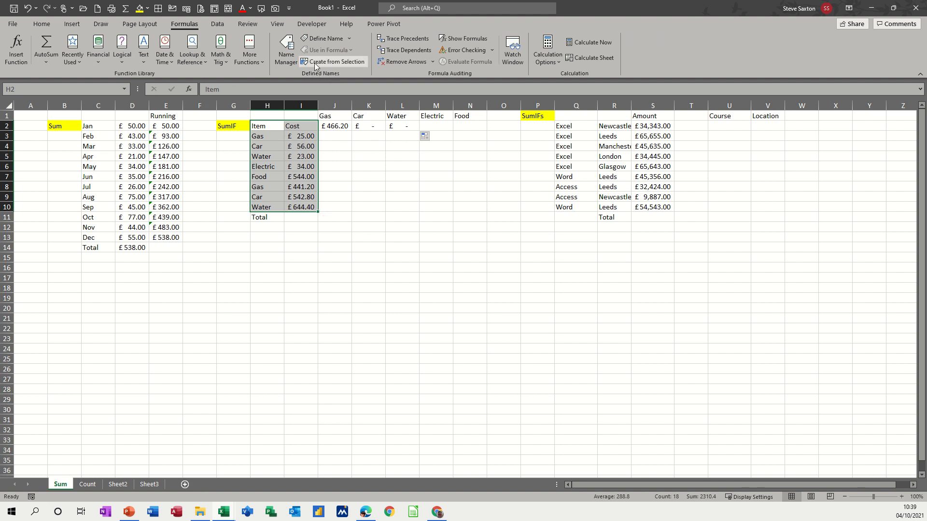
pyautogui.click(344, 63)
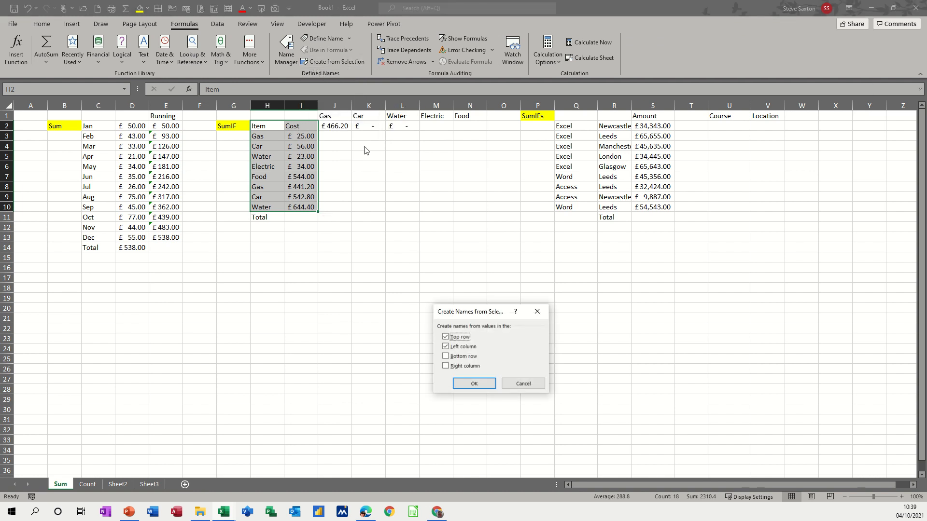
pyautogui.moveTo(449, 313); pyautogui.dragTo(372, 209)
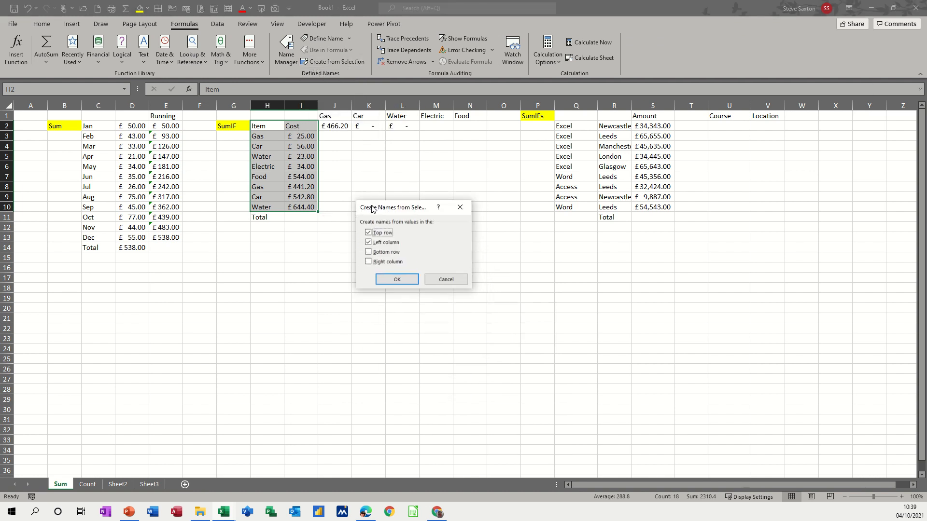
pyautogui.click(368, 244)
pyautogui.click(396, 280)
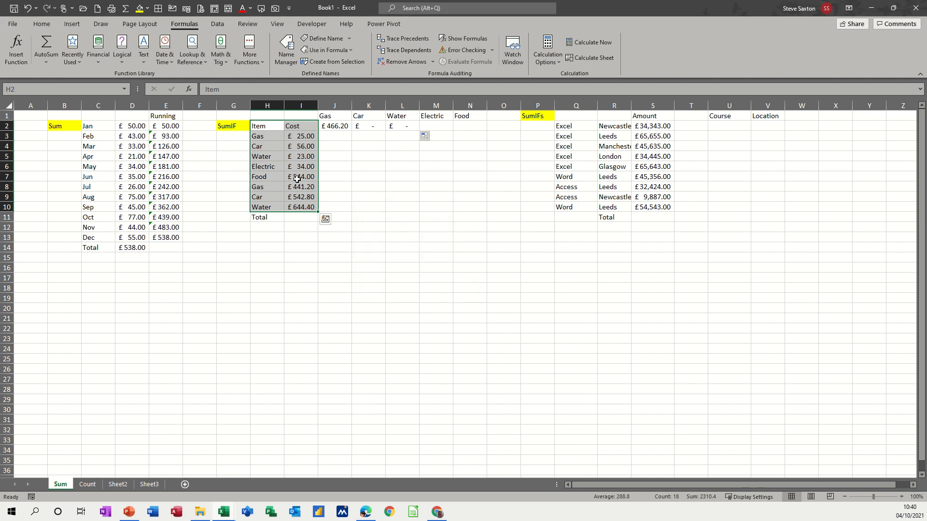
pyautogui.click(266, 138)
pyautogui.moveTo(265, 143); pyautogui.dragTo(266, 206)
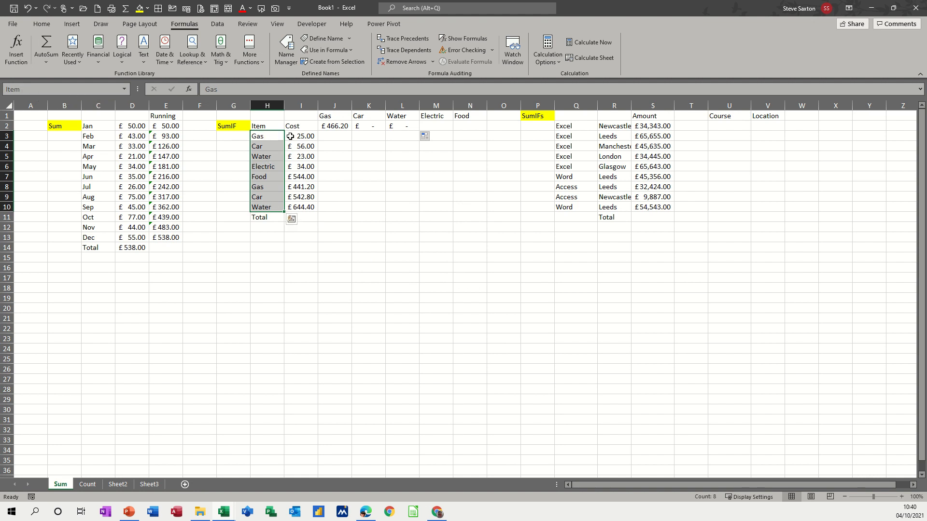
pyautogui.moveTo(290, 136); pyautogui.dragTo(287, 203)
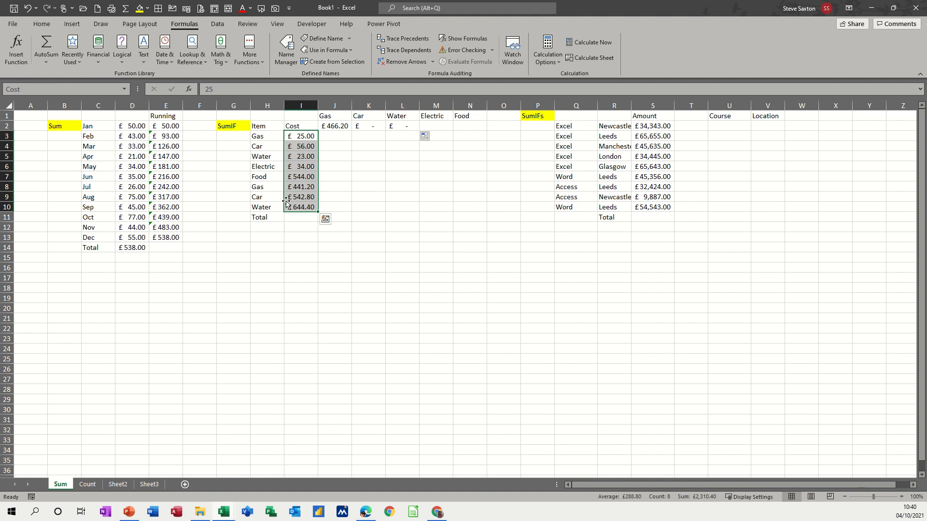
# - Rewrite the J2 formula with the named ranges as =SUMIF(Item,J1,Cost) and fill it across to Food in N2
pyautogui.click(334, 127)
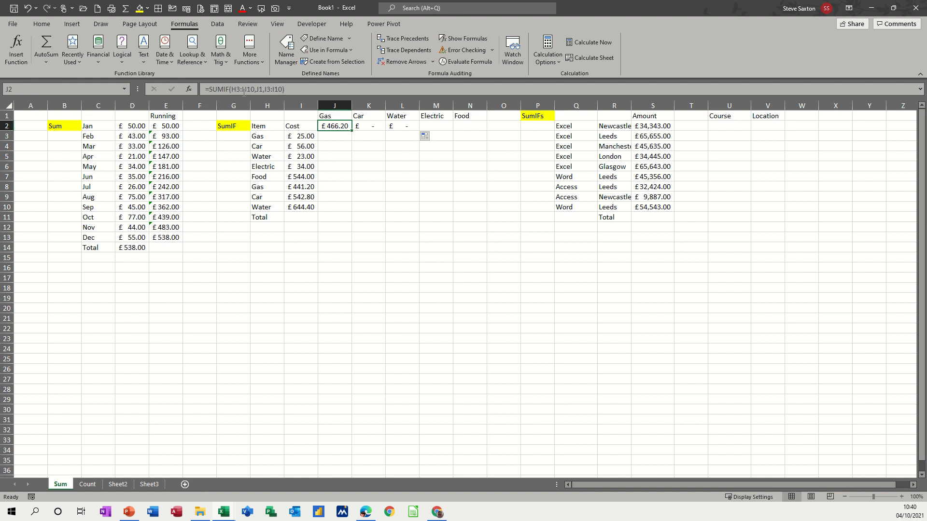
pyautogui.moveTo(254, 89); pyautogui.dragTo(231, 89)
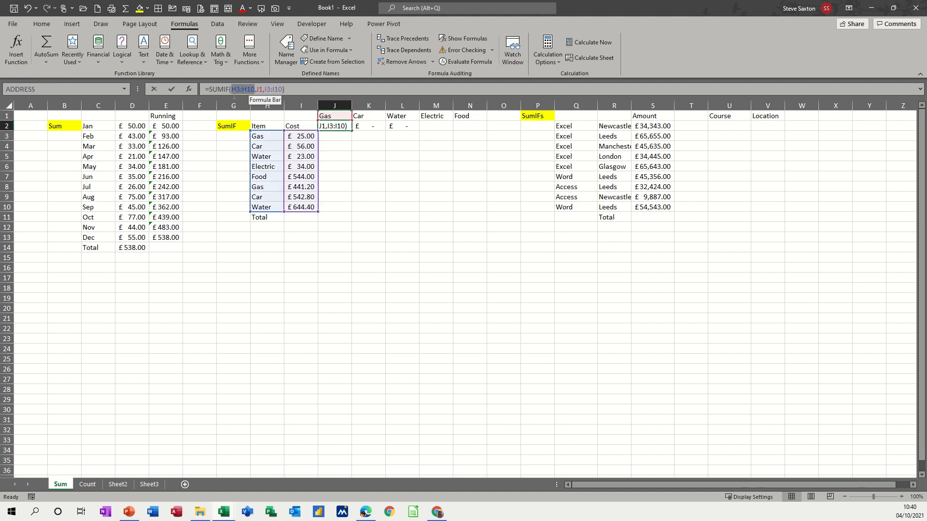
pyautogui.write('item')
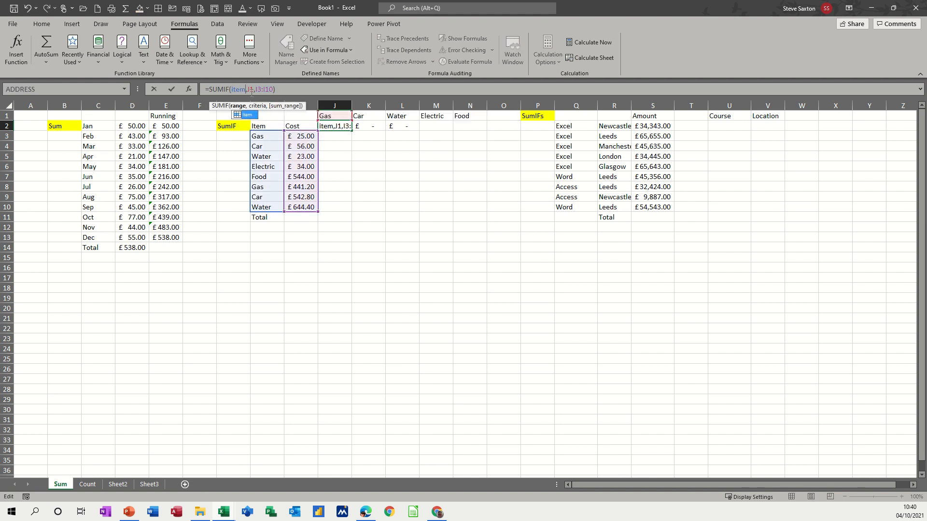
pyautogui.moveTo(255, 89); pyautogui.dragTo(267, 91)
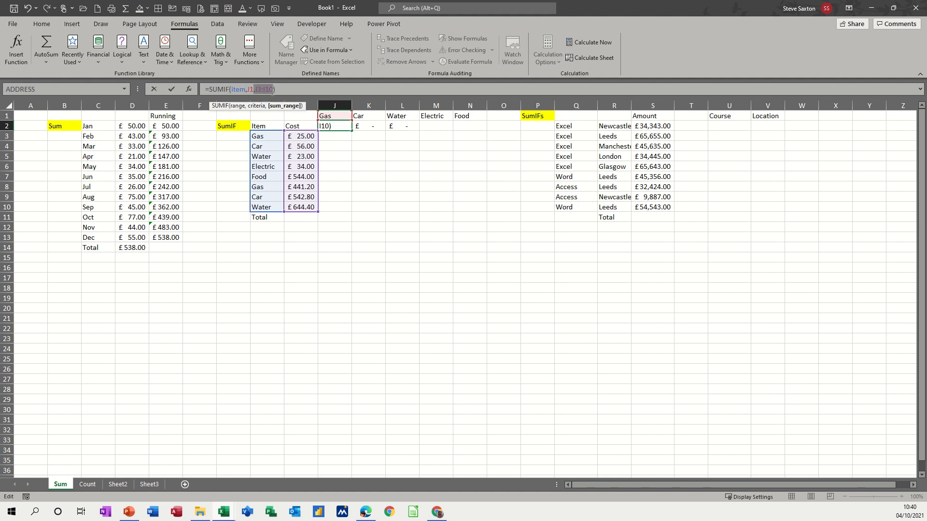
pyautogui.write('cost')
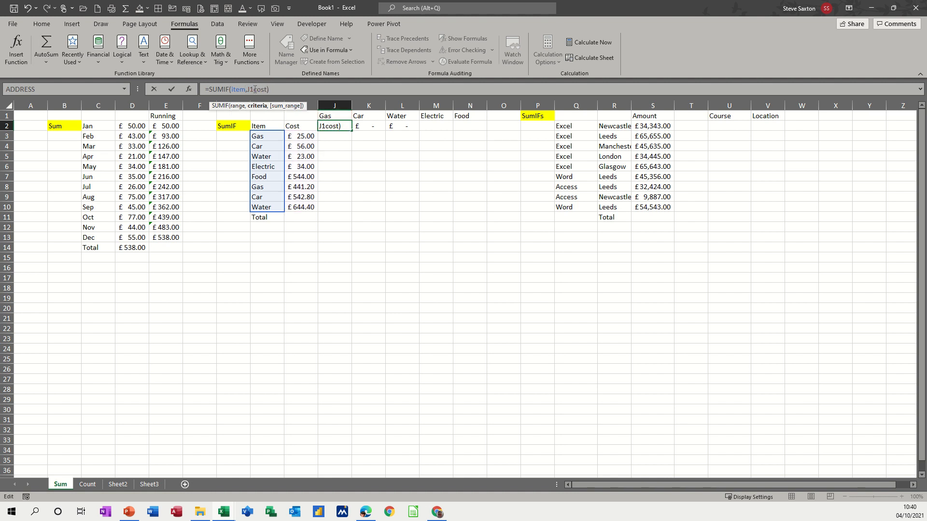
pyautogui.click(170, 91)
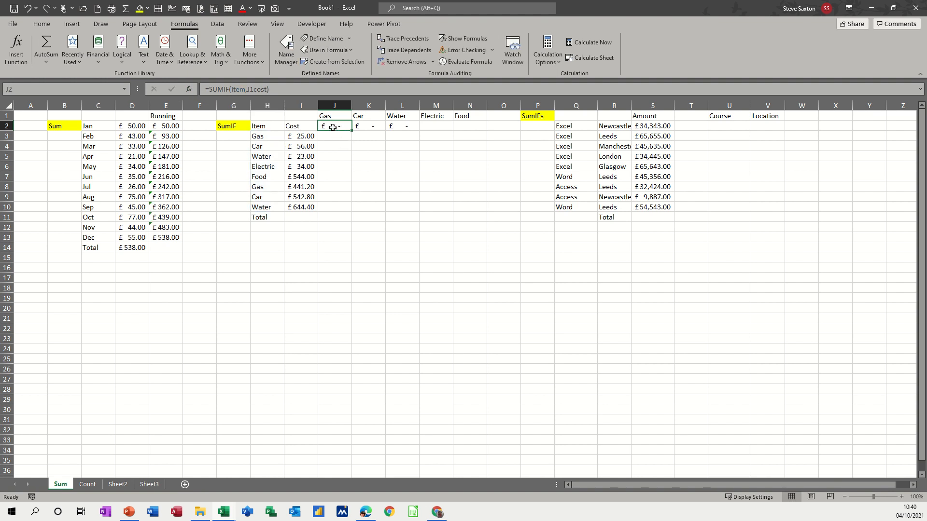
pyautogui.click(254, 89)
pyautogui.write(',')
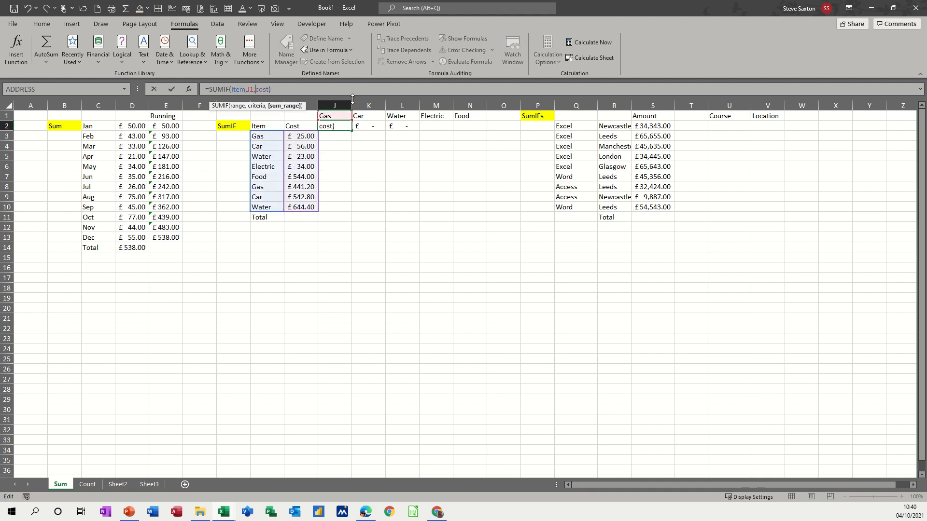
pyautogui.click(171, 90)
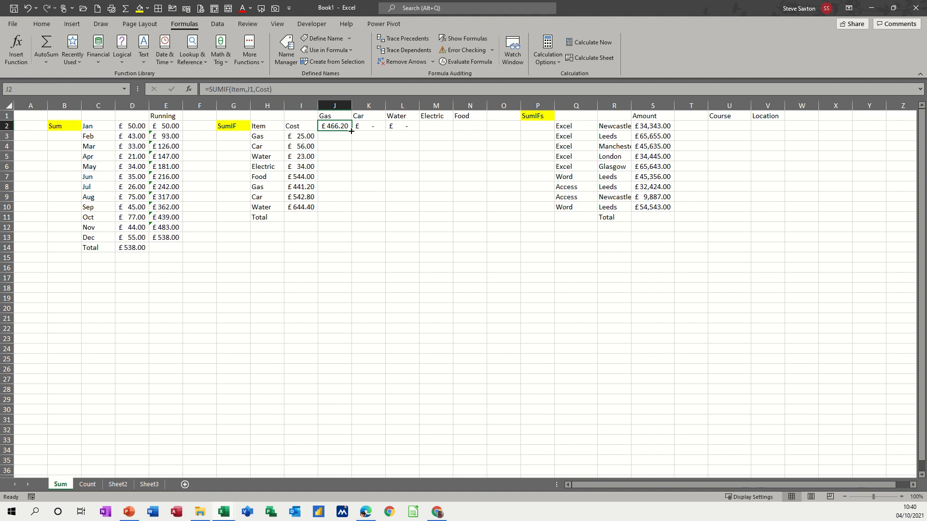
pyautogui.moveTo(351, 131); pyautogui.dragTo(475, 134)
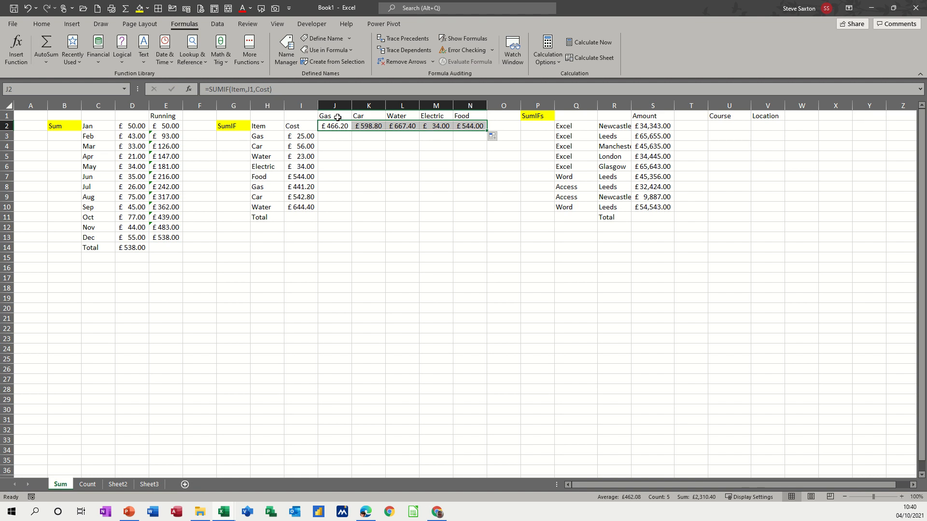
# - Insert a 3-D pie chart of the category headings and totals in J1:N2
pyautogui.moveTo(345, 118); pyautogui.dragTo(458, 128)
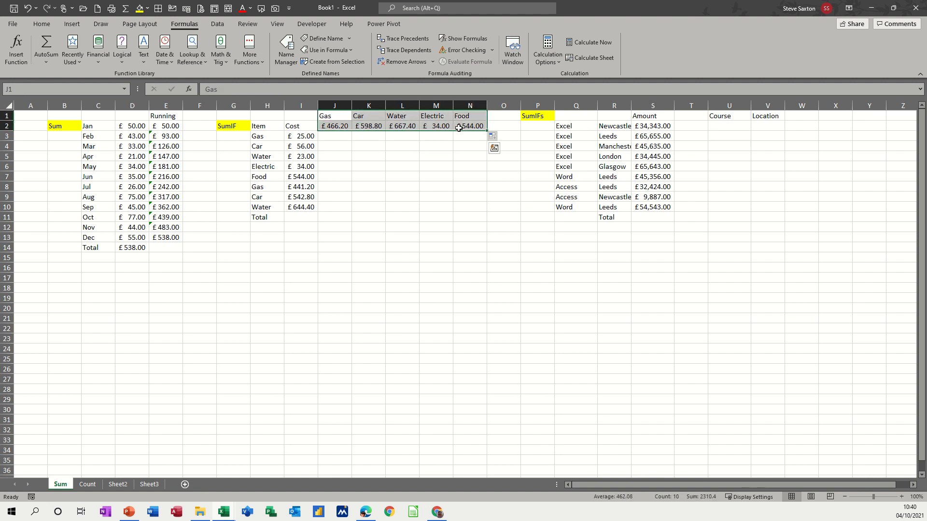
pyautogui.click(77, 24)
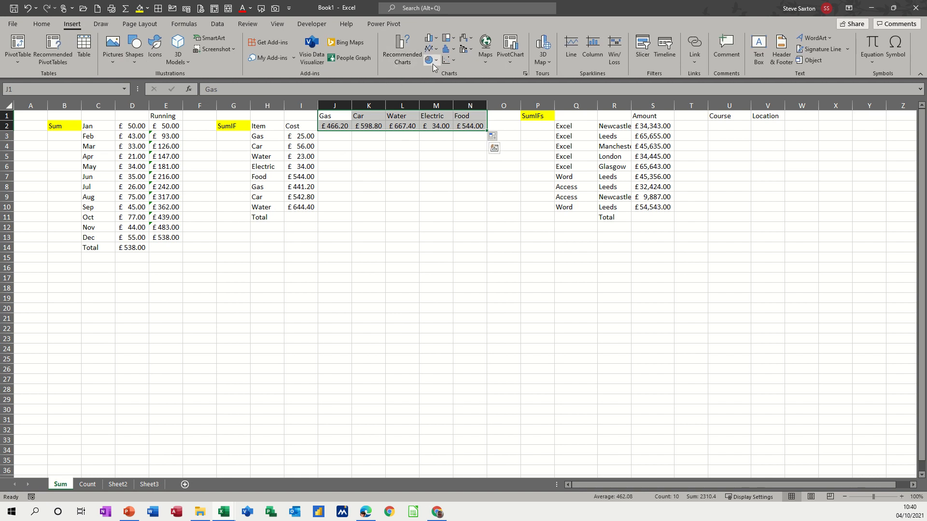
pyautogui.click(432, 60)
pyautogui.click(437, 139)
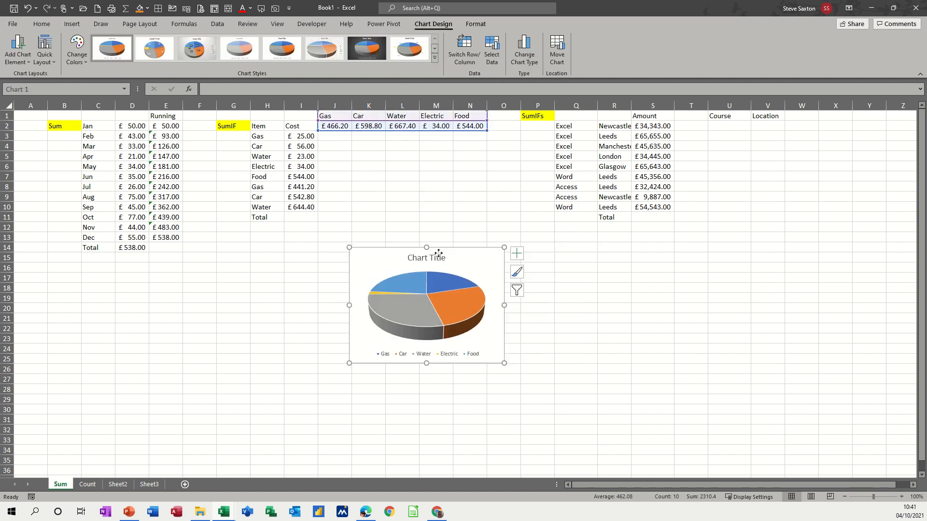
pyautogui.click(437, 253)
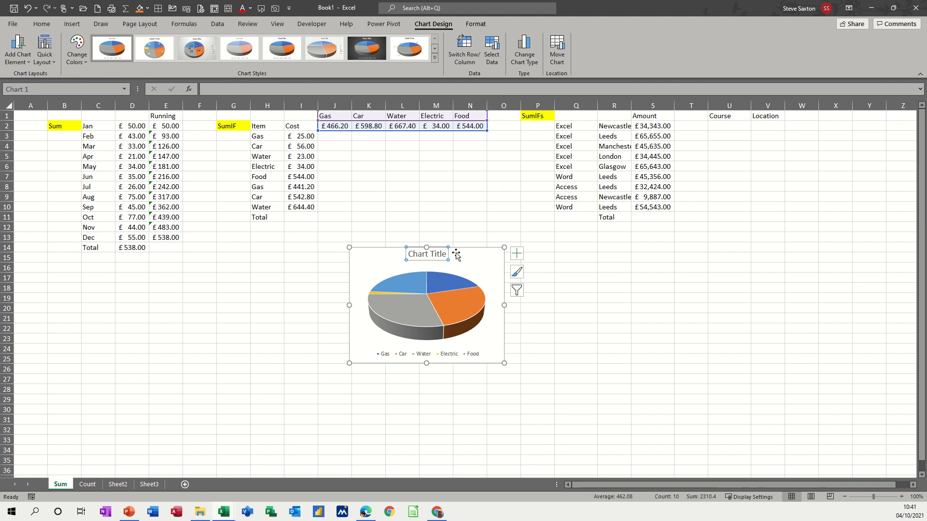
# - Delete the pie chart's title and legend, and move the chart up beneath the category totals
pyautogui.press('Delete')
pyautogui.moveTo(469, 243); pyautogui.dragTo(446, 144)
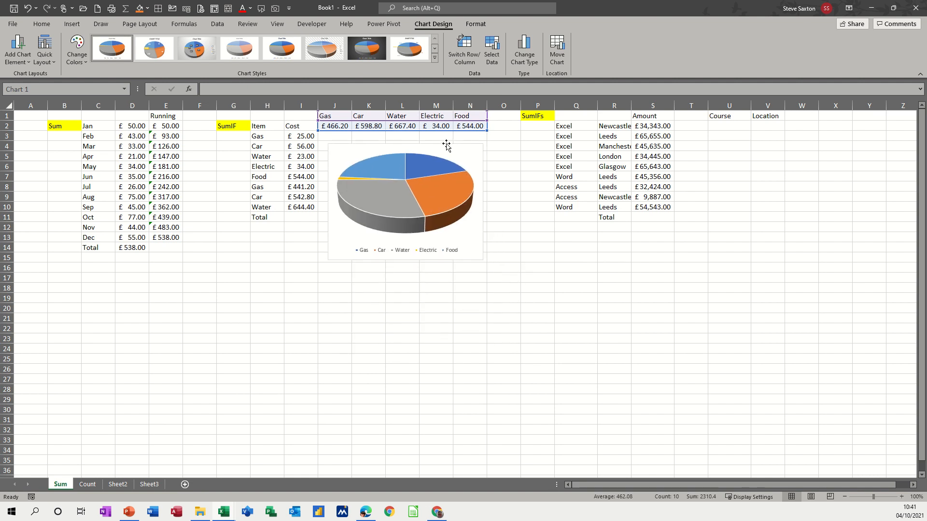
pyautogui.click(420, 254)
pyautogui.press('Delete')
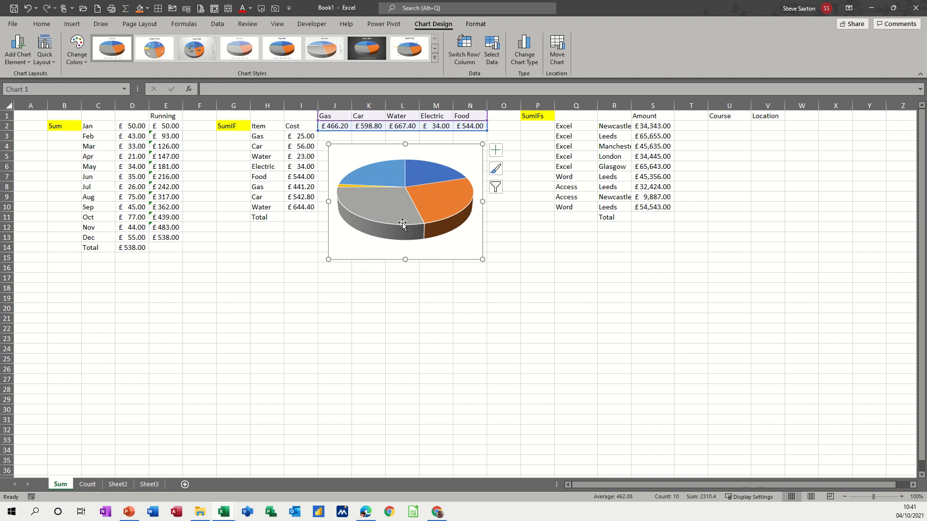
# - Add data labels to the pie slices showing category name and percentage instead of the value
pyautogui.rightClick(374, 202)
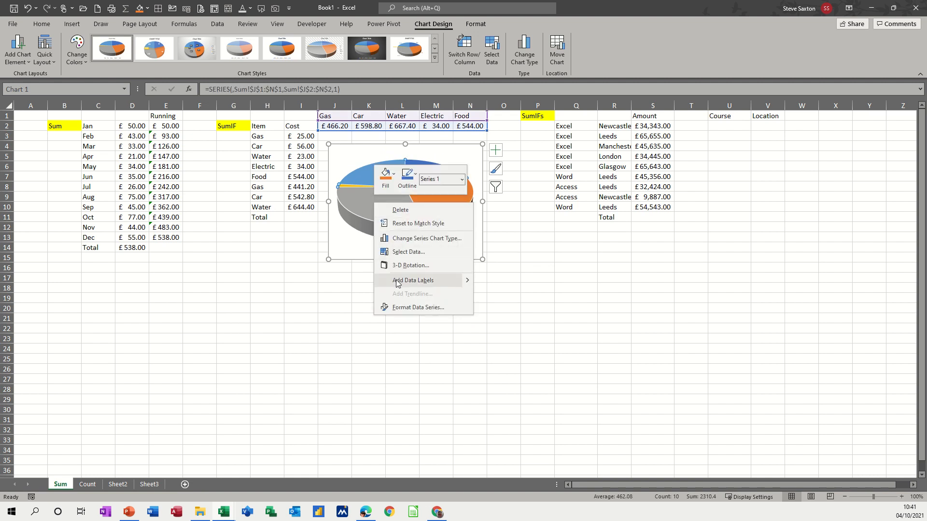
pyautogui.click(397, 281)
pyautogui.rightClick(385, 214)
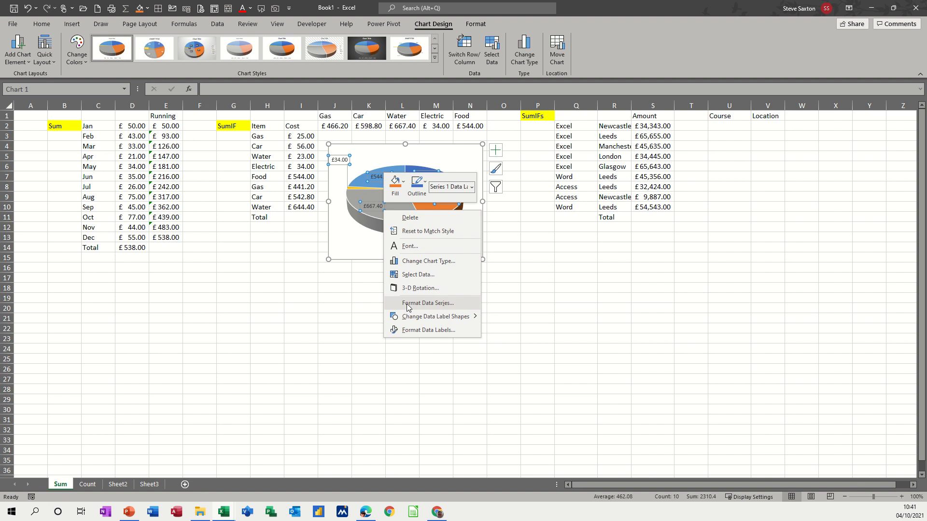
pyautogui.click(421, 334)
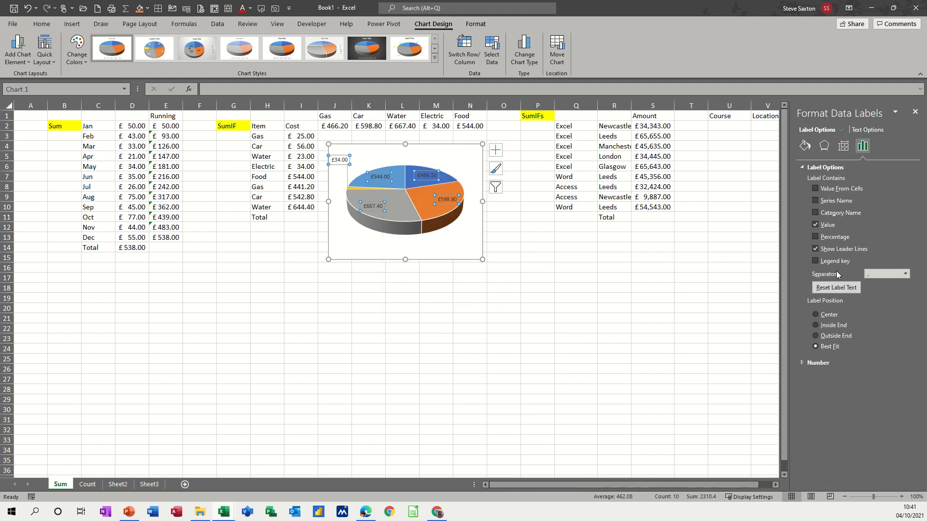
pyautogui.click(816, 236)
pyautogui.click(816, 226)
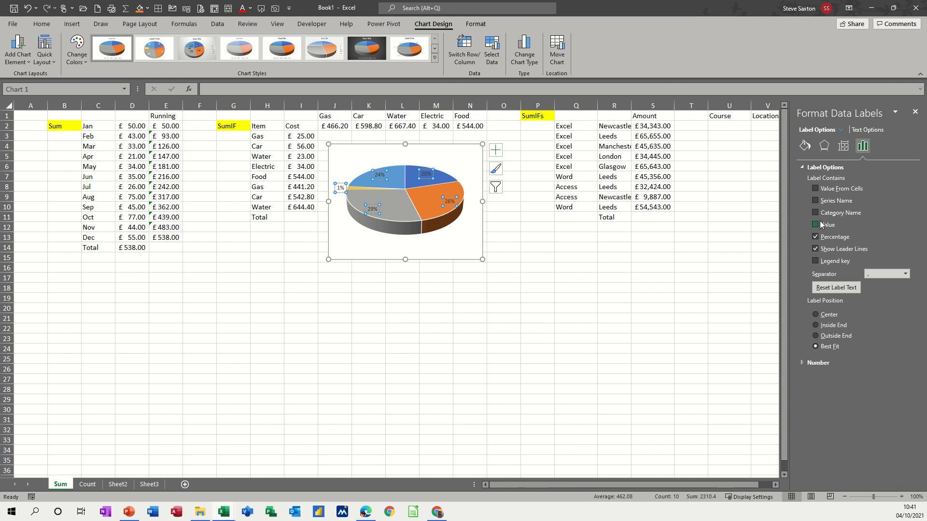
pyautogui.click(818, 214)
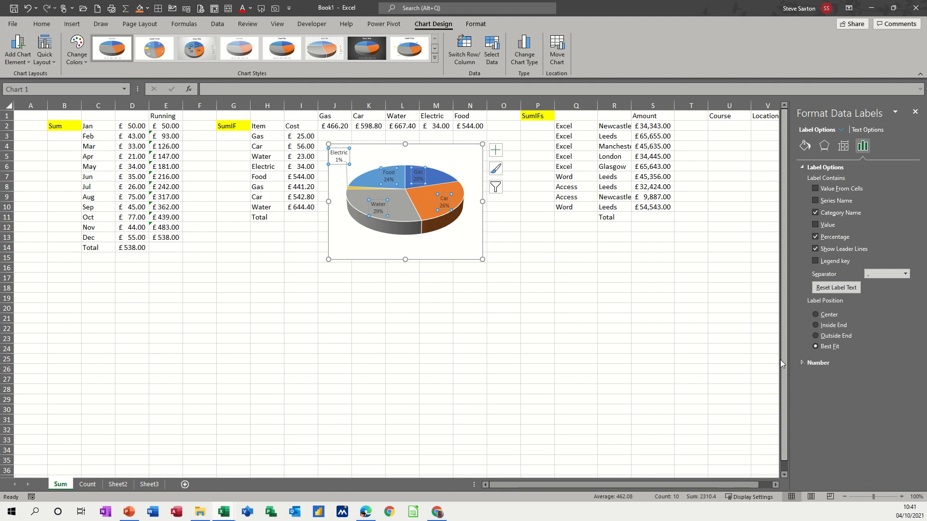
pyautogui.click(914, 113)
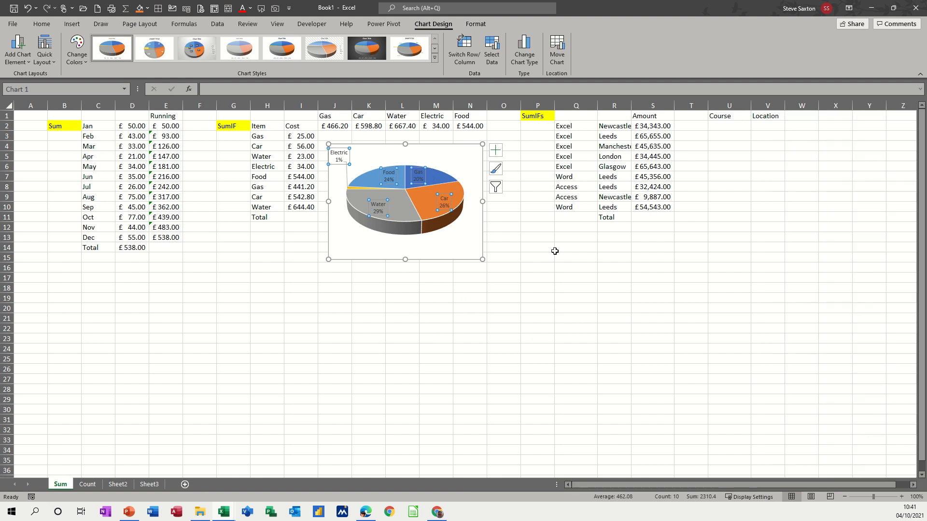
# - Reposition the pie chart directly under the totals row, with its upper edge along row 3 from column J
pyautogui.click(428, 304)
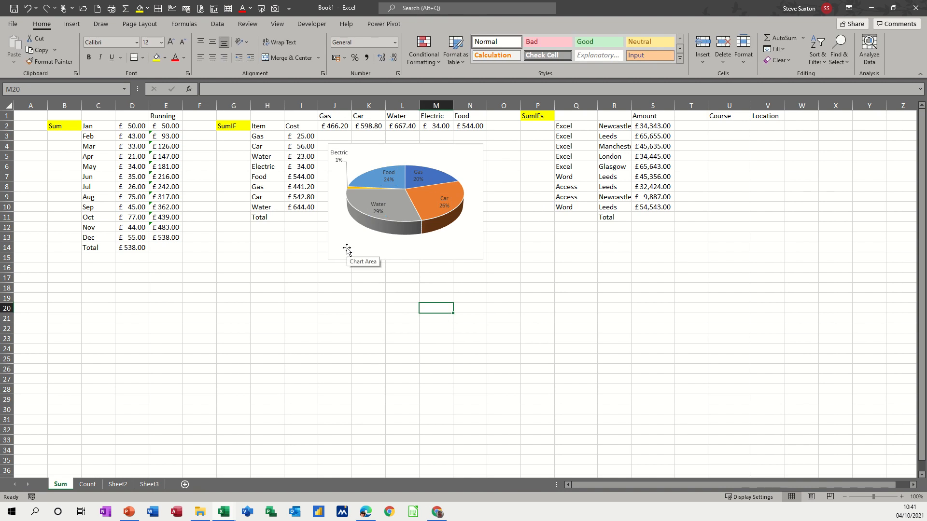
pyautogui.moveTo(347, 249); pyautogui.dragTo(339, 237)
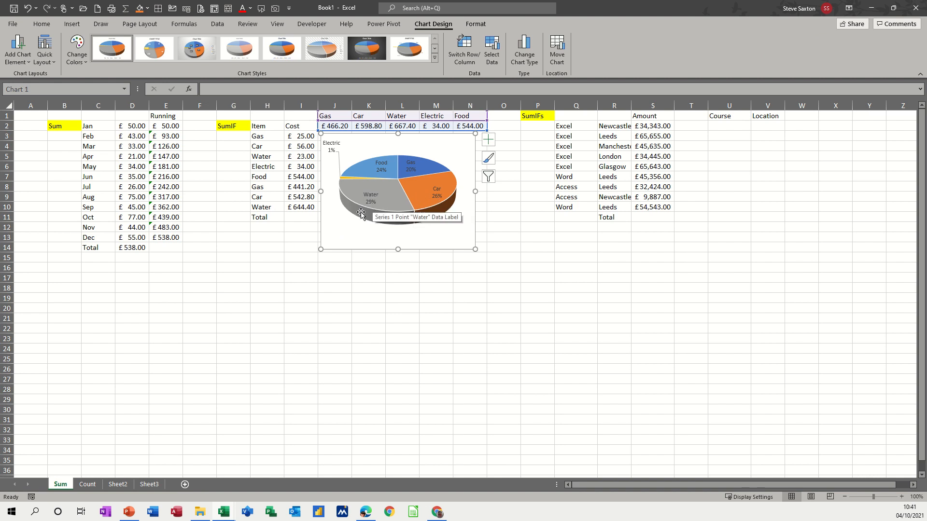
pyautogui.click(368, 275)
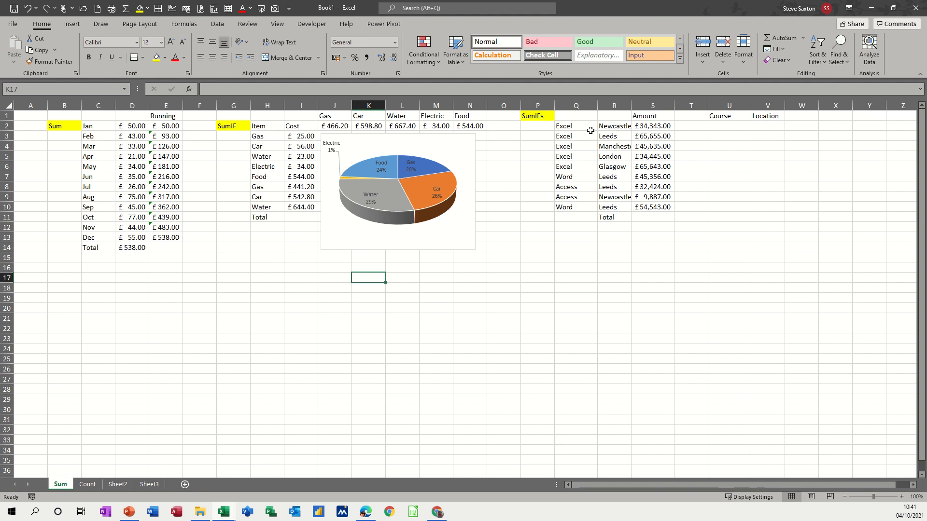
# - Review the course and location pairs in the SumIFs data and change the location in R5 to Leeds
pyautogui.moveTo(568, 127); pyautogui.dragTo(606, 126)
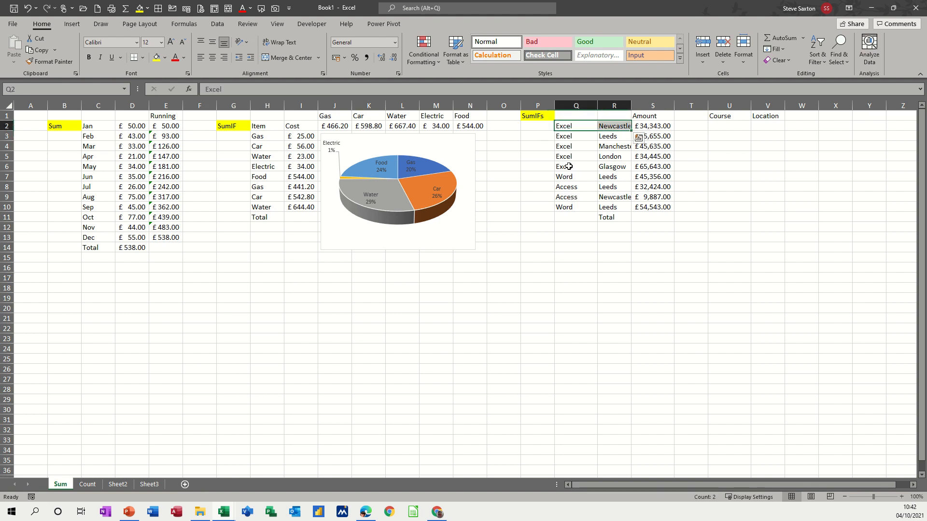
pyautogui.moveTo(562, 137); pyautogui.dragTo(599, 135)
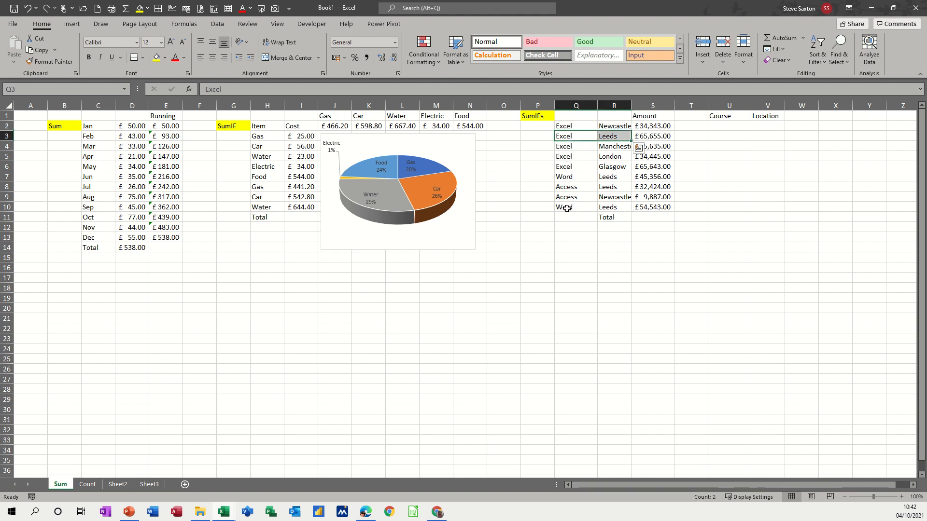
pyautogui.click(611, 158)
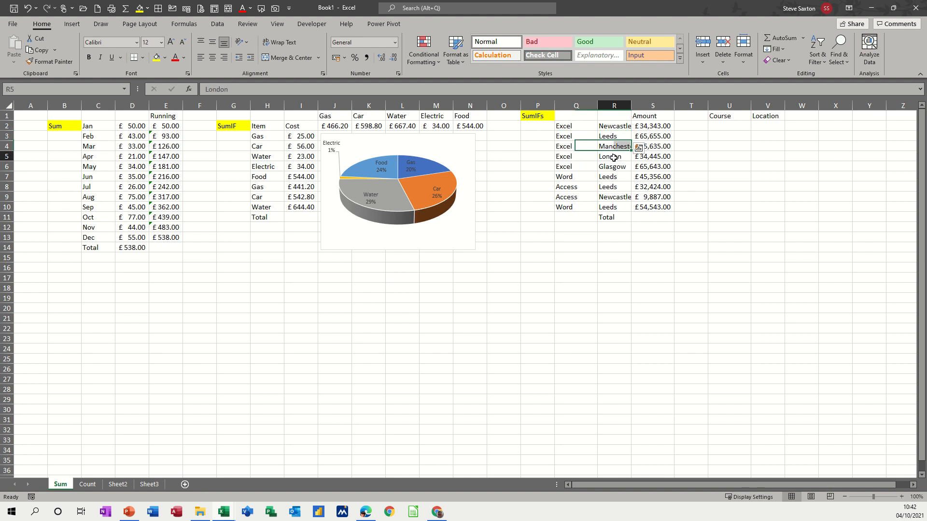
pyautogui.write('Leeds')
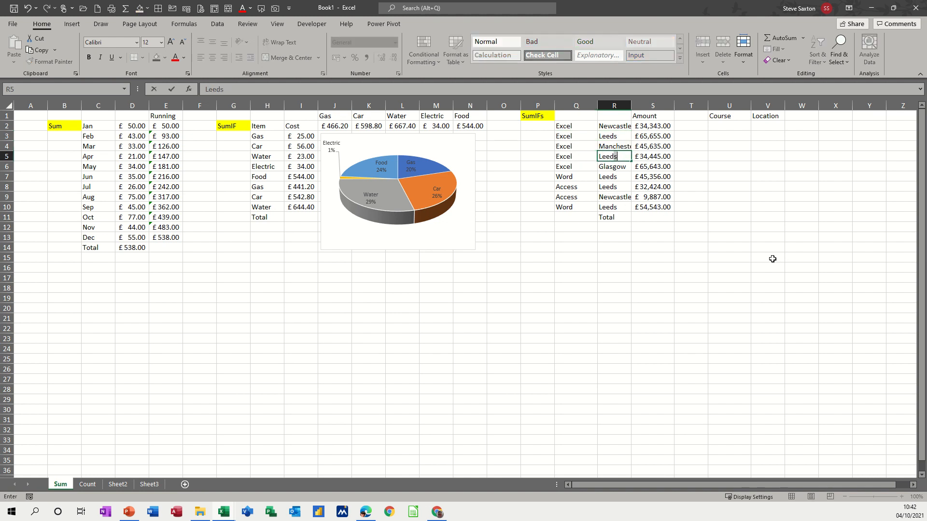
pyautogui.press('Return')
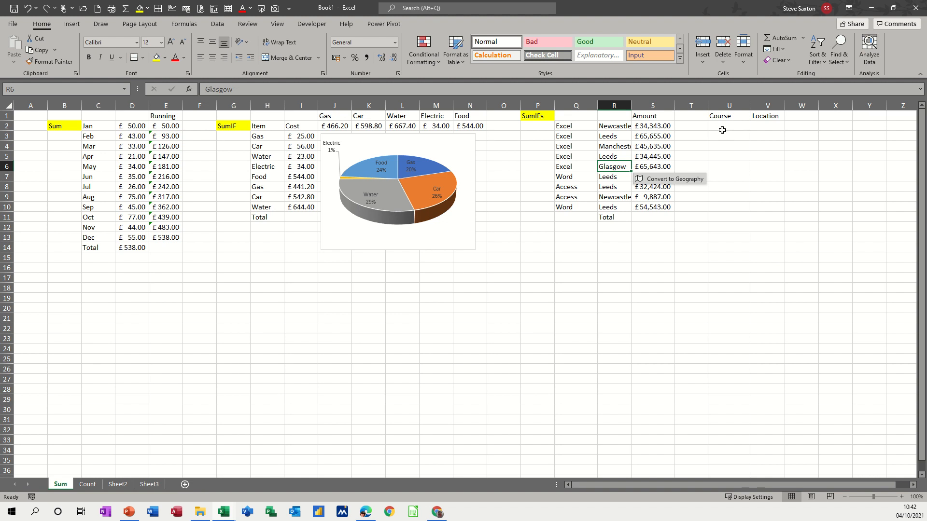
# - Add list data validation to the cell under Course, U2, offering Excel, Word and Access
pyautogui.click(722, 127)
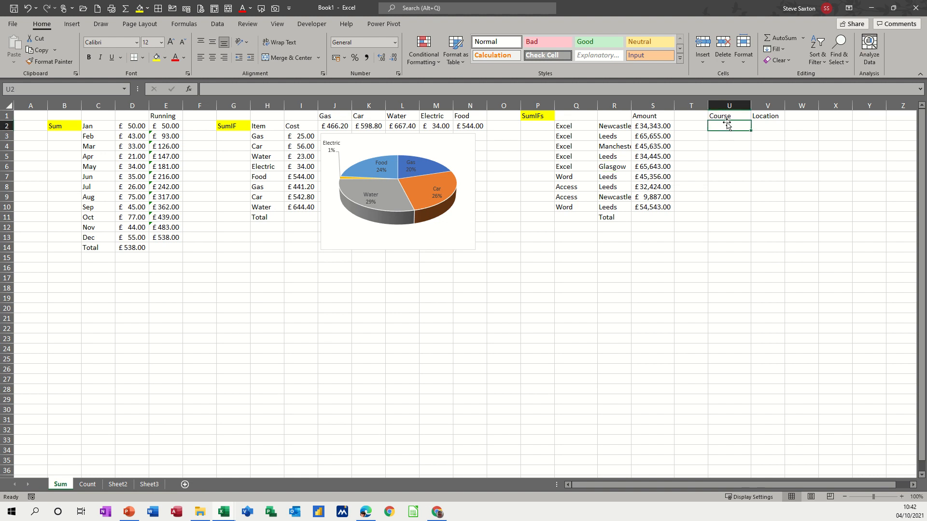
pyautogui.click(772, 126)
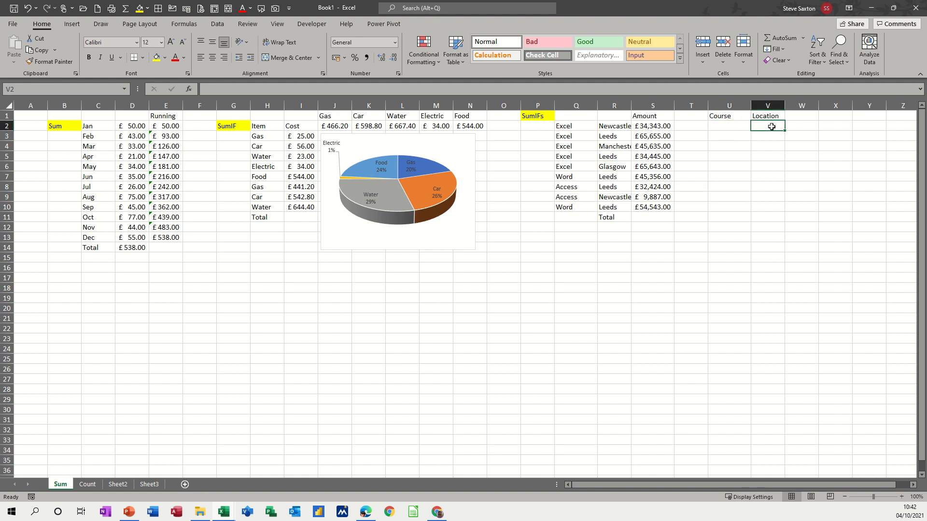
pyautogui.click(728, 125)
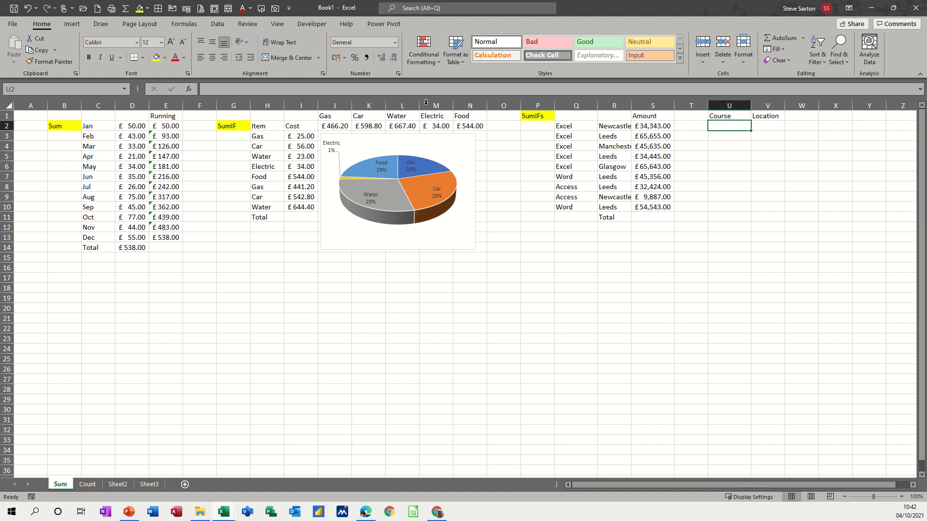
pyautogui.click(222, 25)
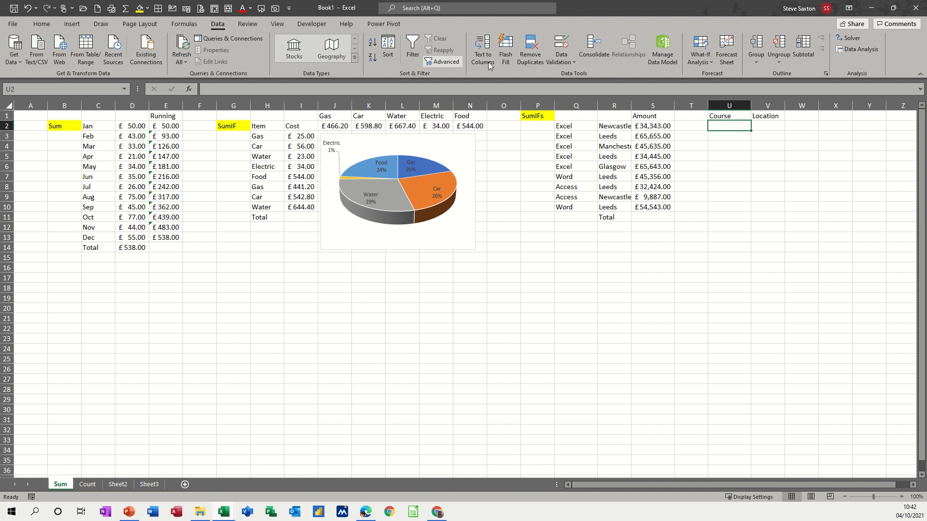
pyautogui.click(572, 65)
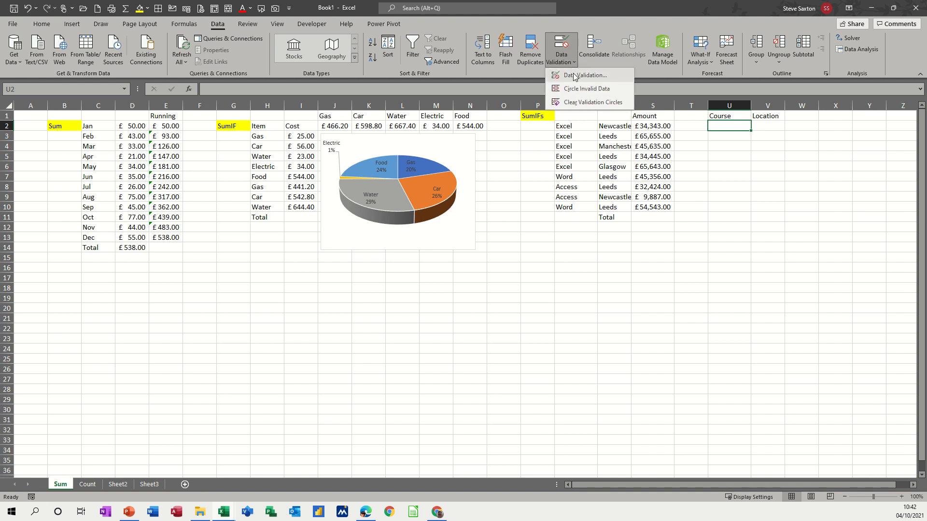
pyautogui.click(576, 76)
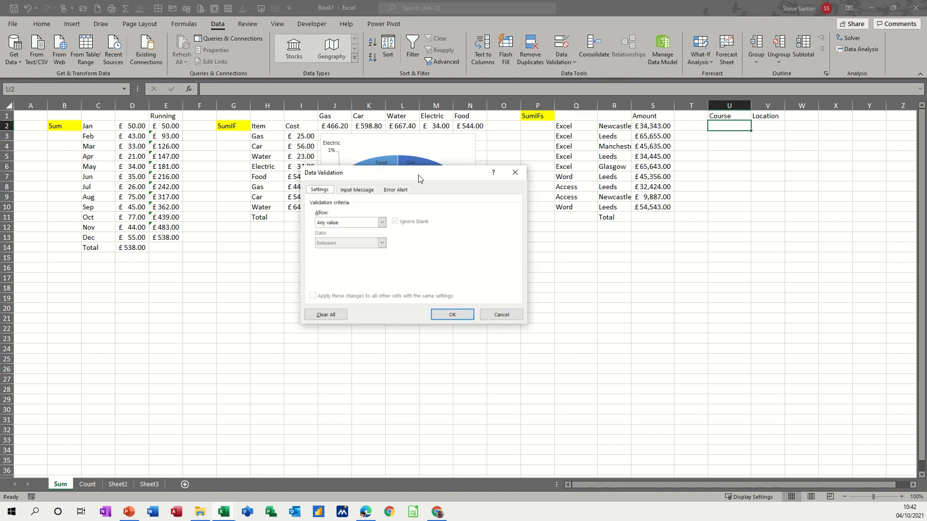
pyautogui.moveTo(418, 174); pyautogui.dragTo(678, 205)
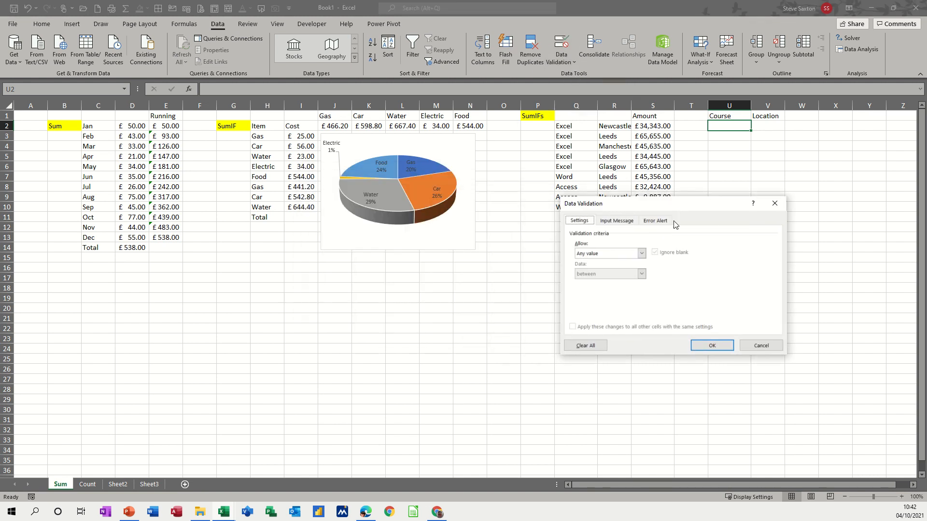
pyautogui.click(640, 254)
pyautogui.click(609, 282)
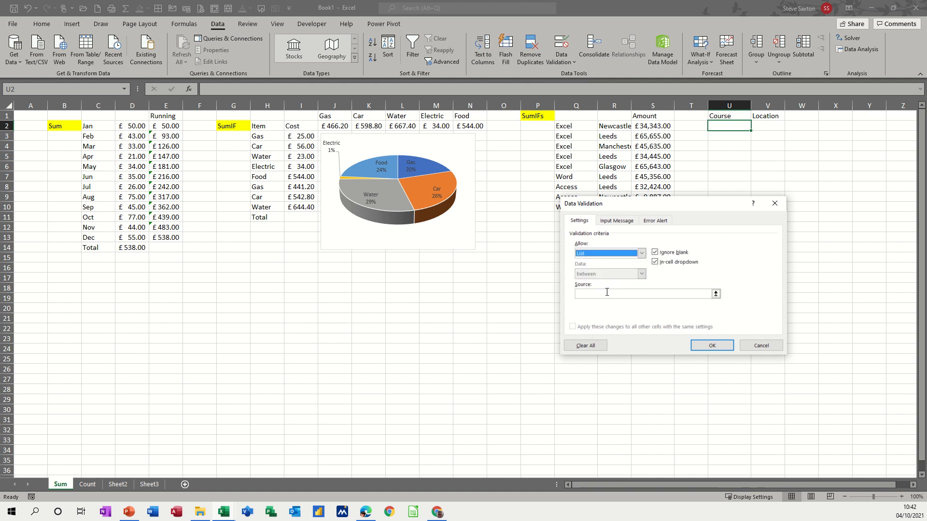
pyautogui.click(607, 292)
pyautogui.moveTo(681, 210); pyautogui.dragTo(722, 235)
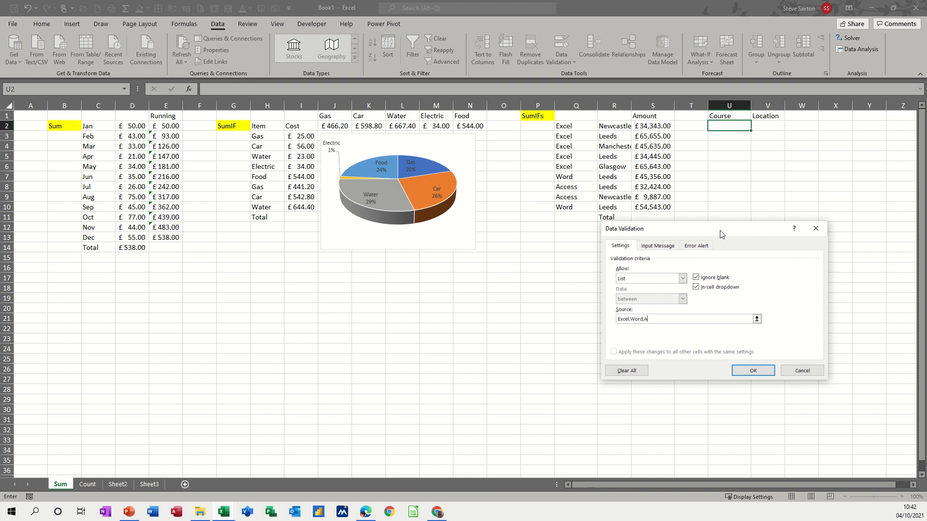
pyautogui.click(753, 370)
# - Add list data validation to the cell under Location, V2, with the source Leeds,Glasgow,Manchester,Newcastle
pyautogui.click(771, 128)
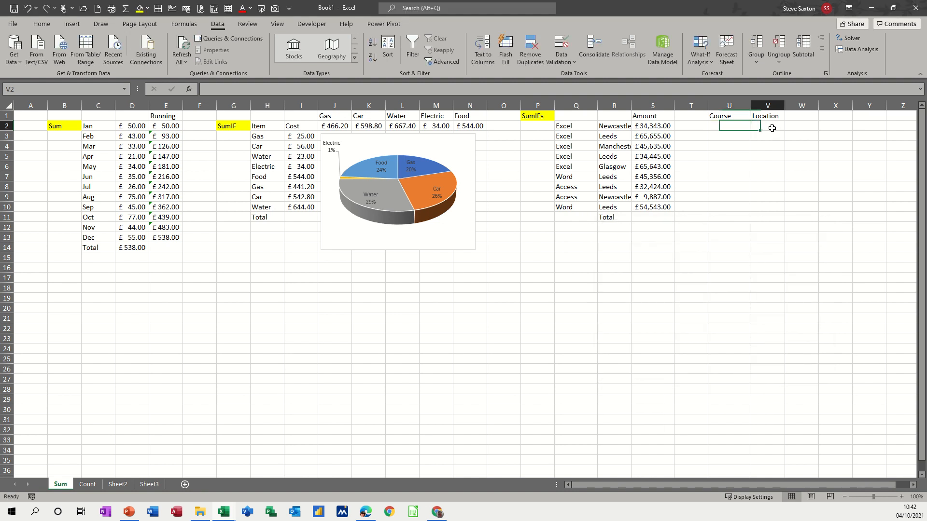
pyautogui.click(564, 62)
pyautogui.click(574, 76)
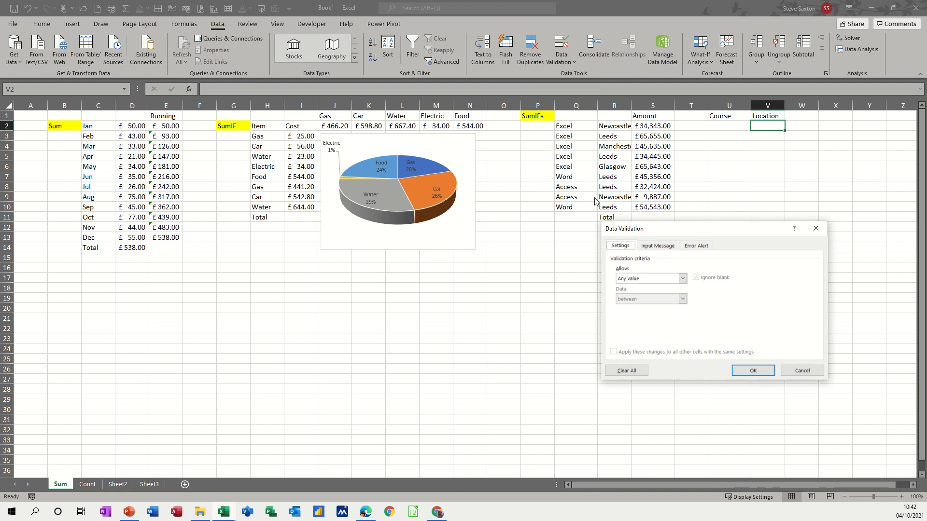
pyautogui.click(682, 278)
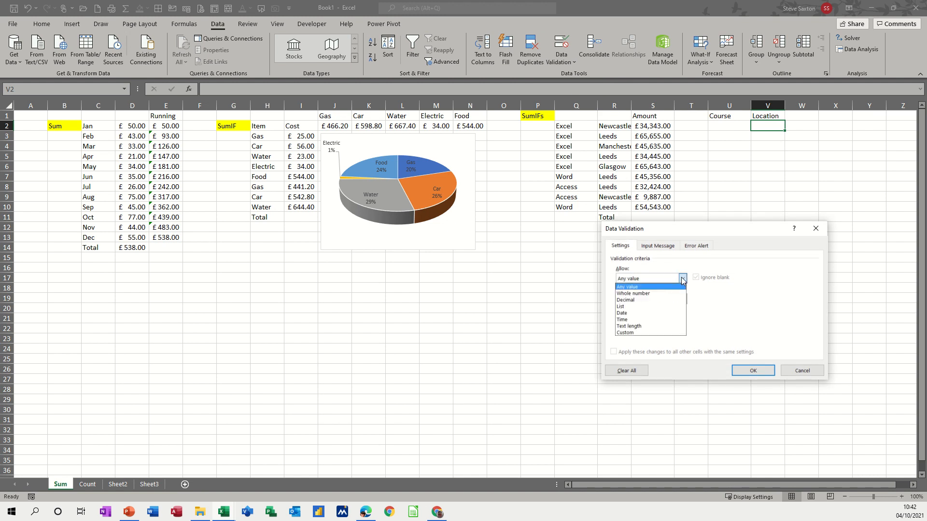
pyautogui.click(649, 306)
pyautogui.click(659, 318)
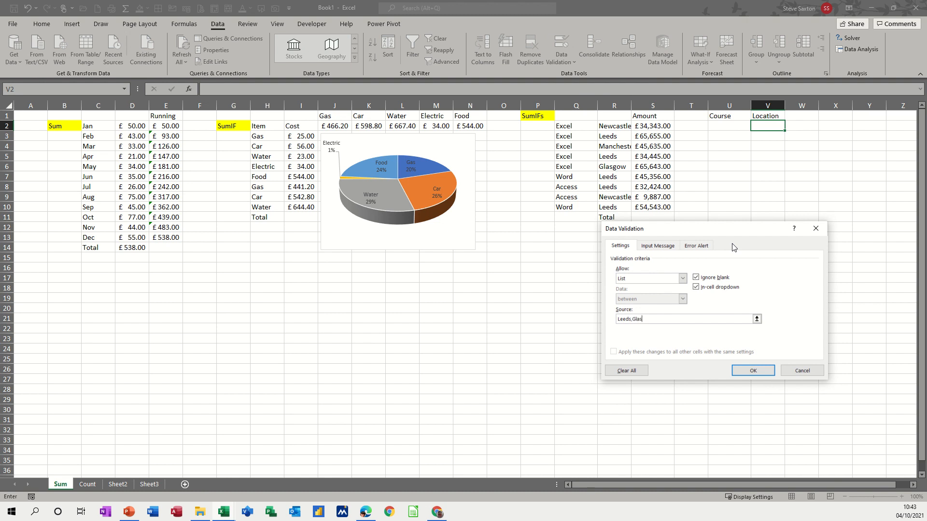
pyautogui.write('Leeds,Glasgow,Manchester,Newcastle')
pyautogui.click(753, 369)
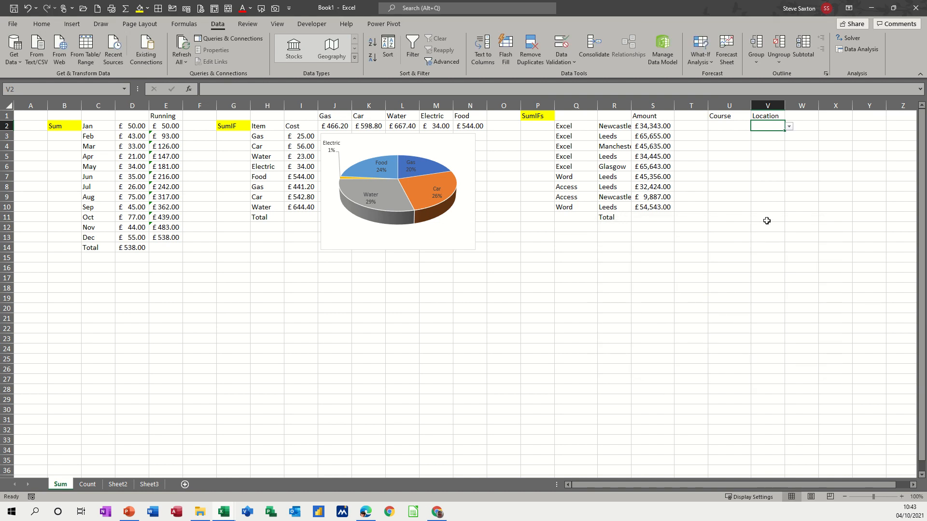
# - Begin a SUMIFS formula in U3 that sums S2:S10 where the courses in Q2:Q10 match U2
pyautogui.click(728, 139)
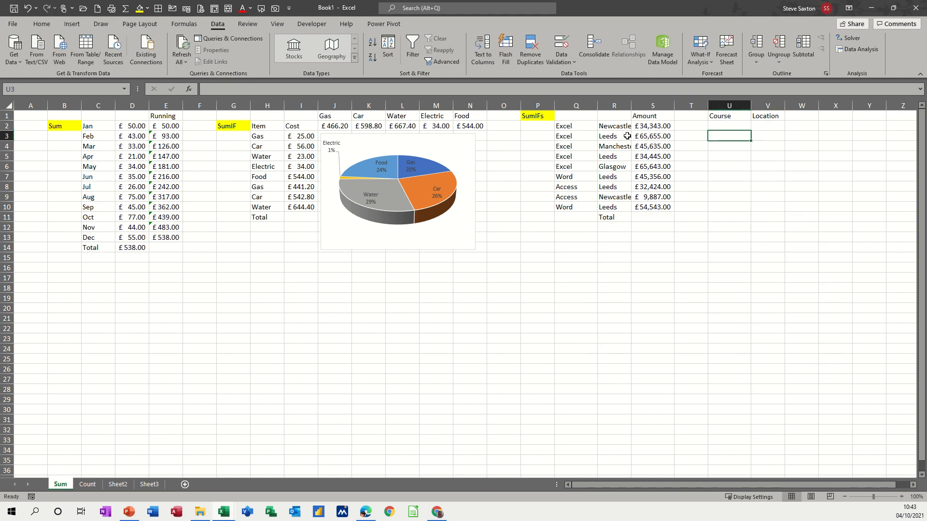
pyautogui.write('=s')
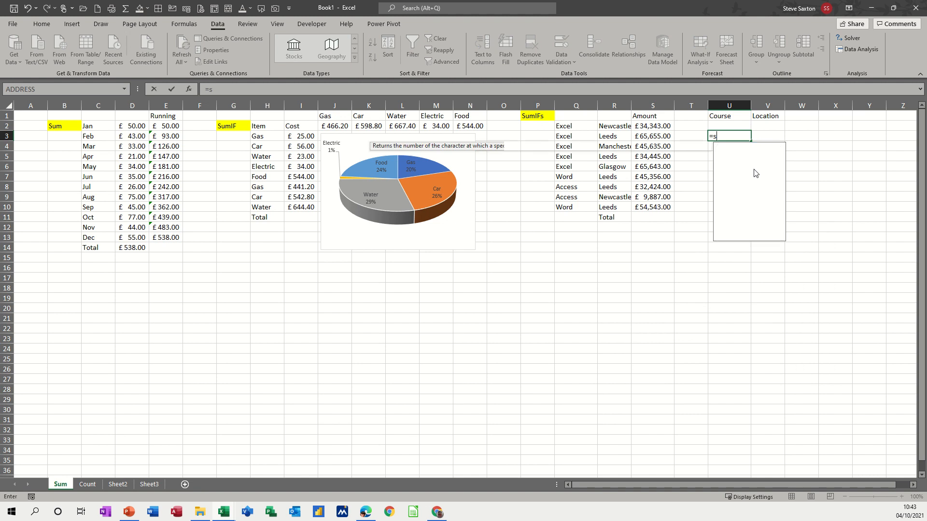
pyautogui.write('umifs')
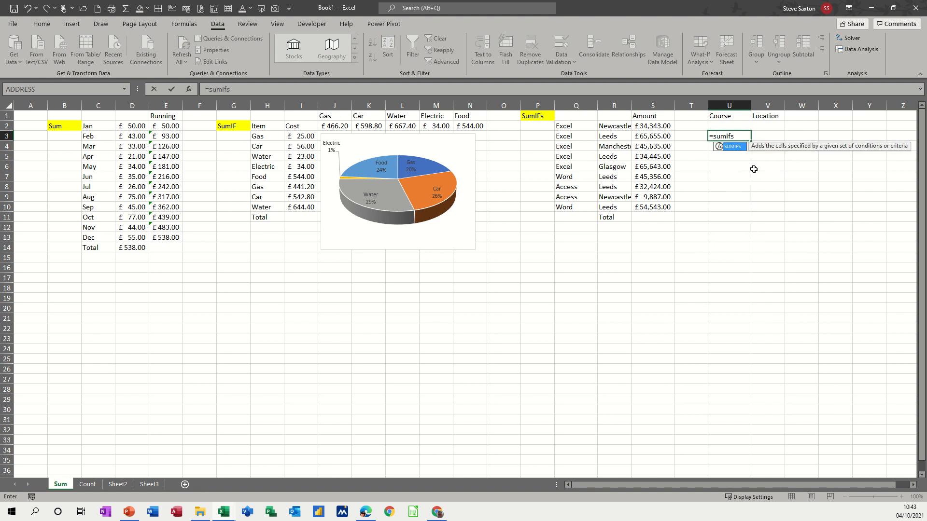
pyautogui.write('(')
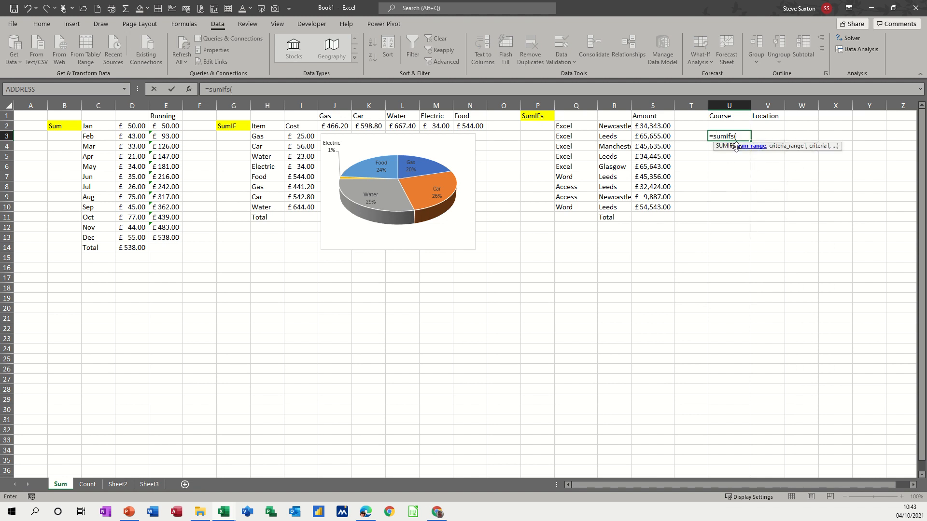
pyautogui.moveTo(648, 129); pyautogui.dragTo(652, 209)
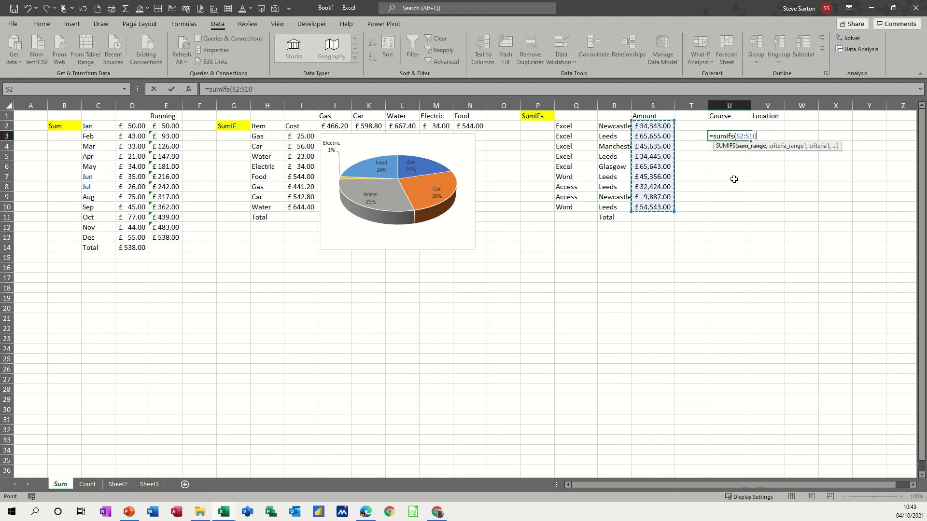
pyautogui.write(',')
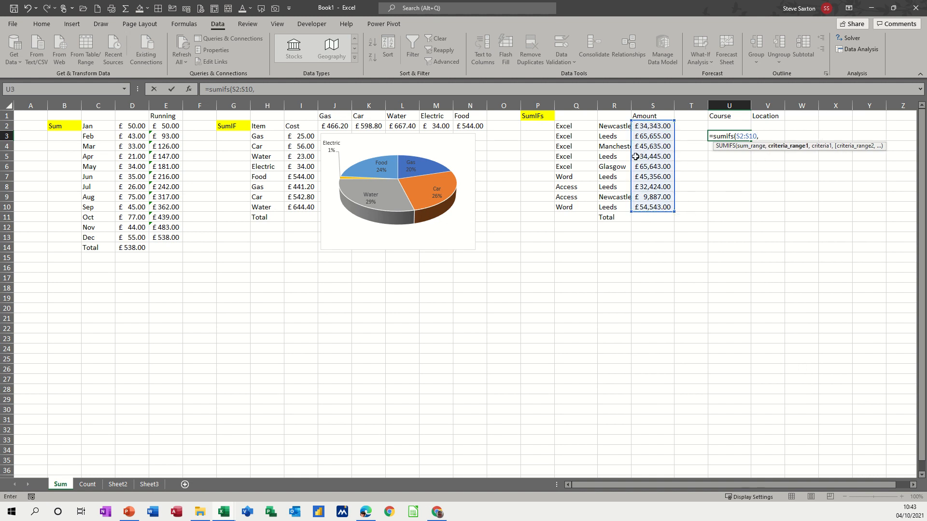
pyautogui.moveTo(570, 126); pyautogui.dragTo(568, 205)
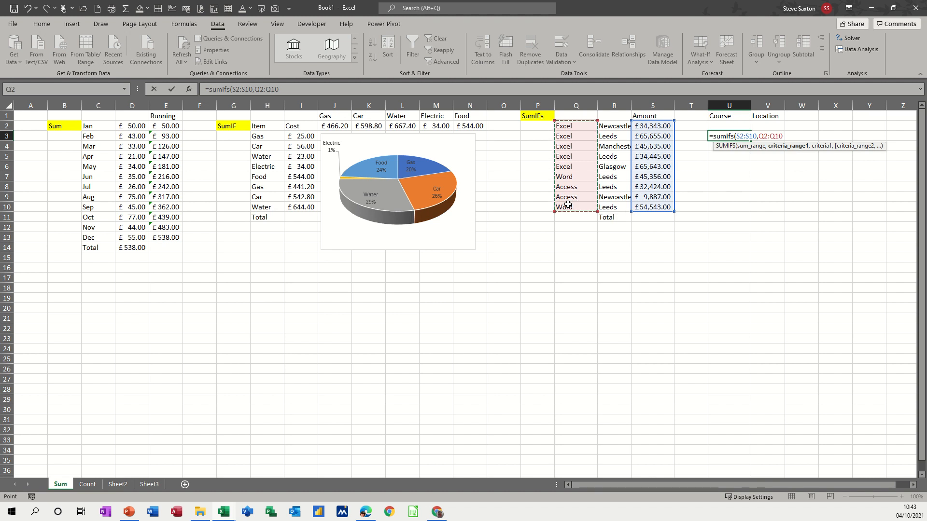
pyautogui.write(',')
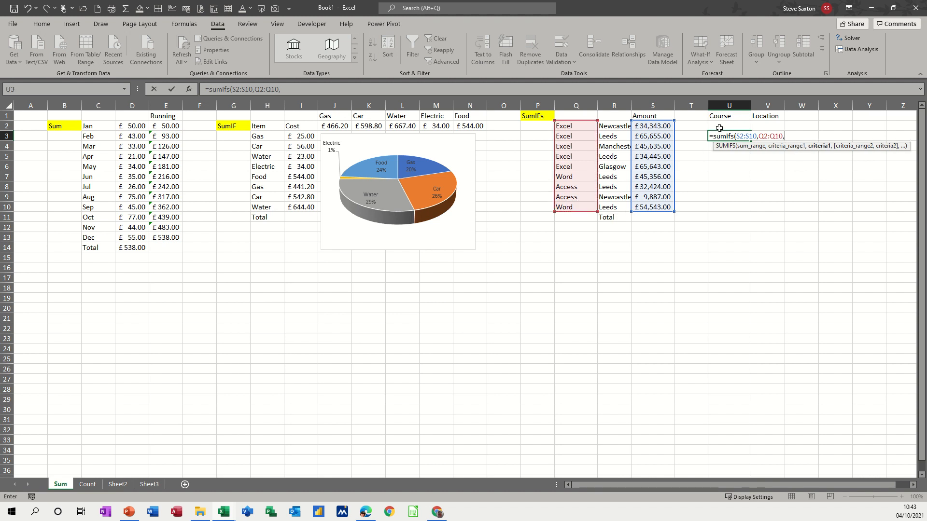
pyautogui.click(724, 126)
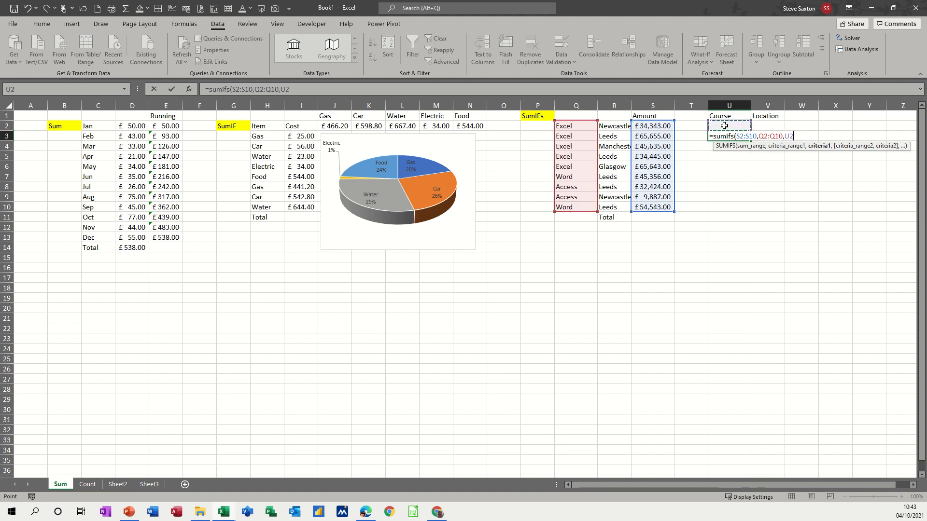
pyautogui.write(',')
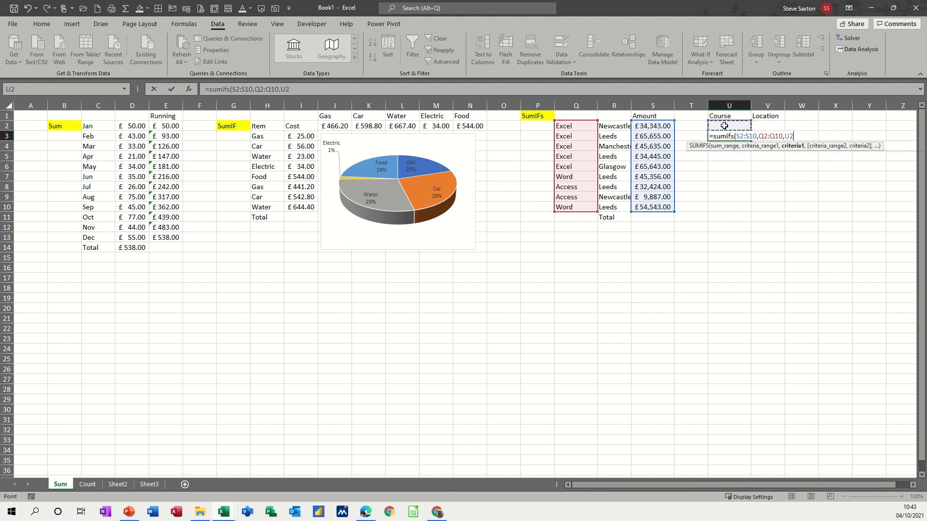
# - Complete the U3 formula with R2:R10 as the second criteria range and V2 as its criterion
pyautogui.moveTo(615, 125); pyautogui.dragTo(626, 205)
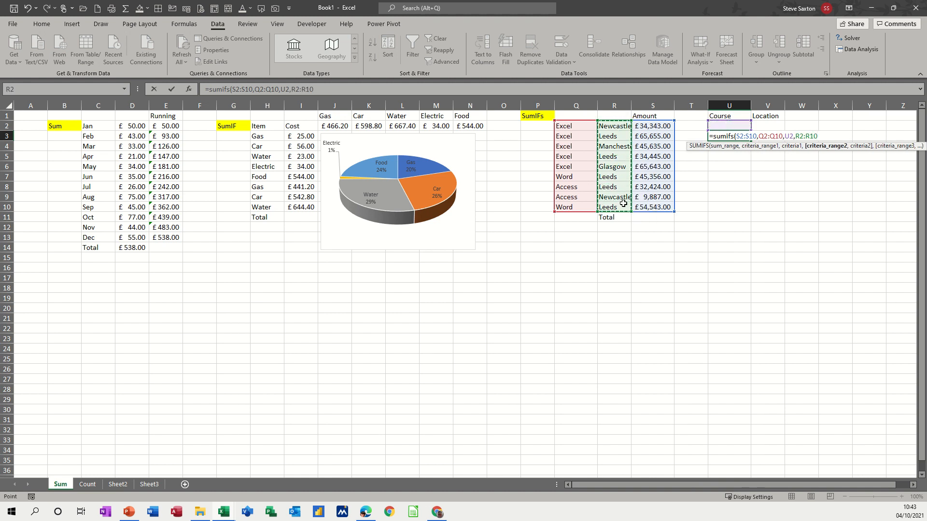
pyautogui.write(',')
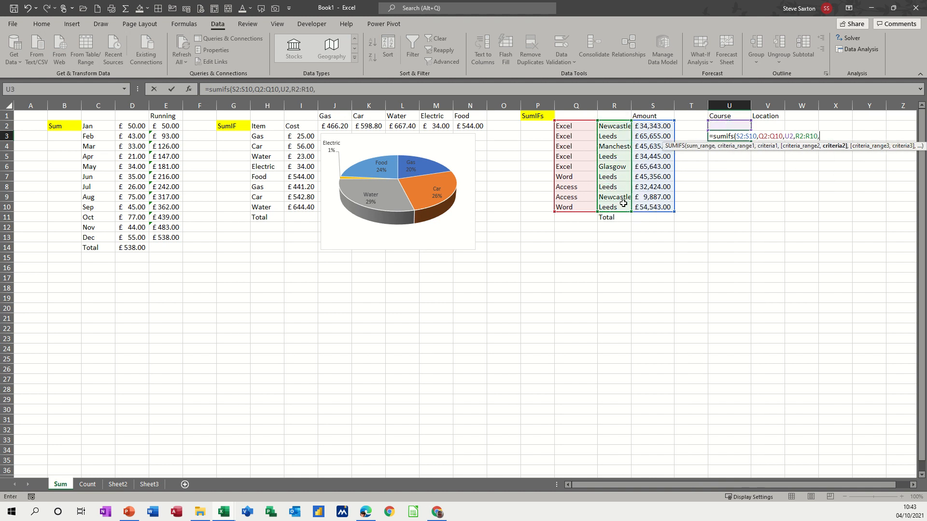
pyautogui.click(766, 125)
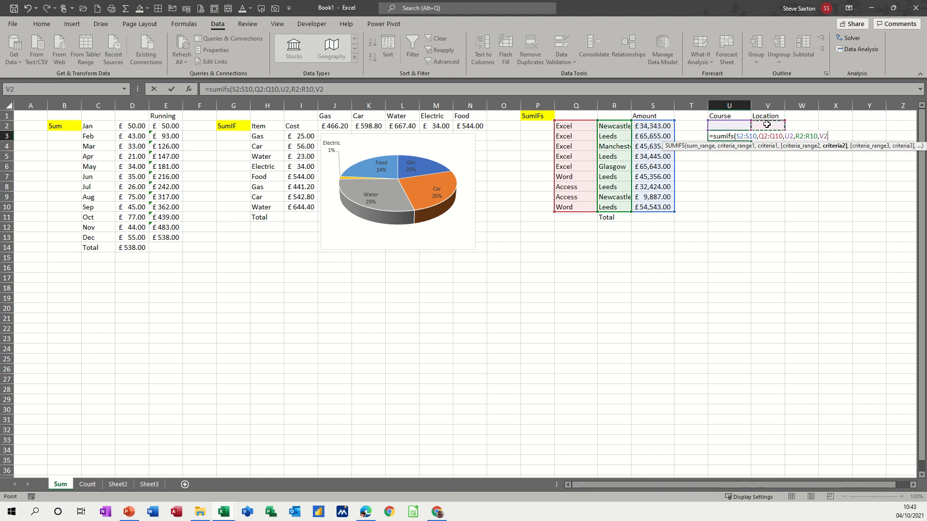
pyautogui.write(')')
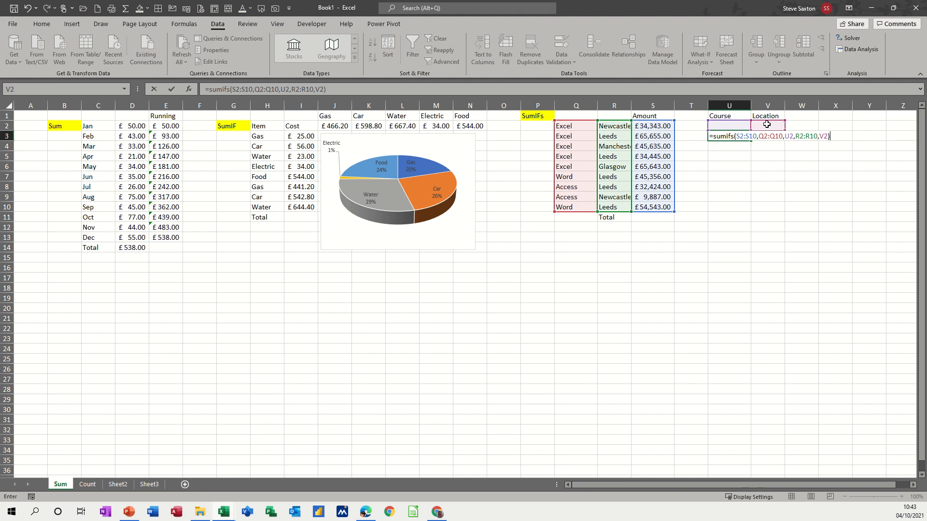
pyautogui.click(173, 89)
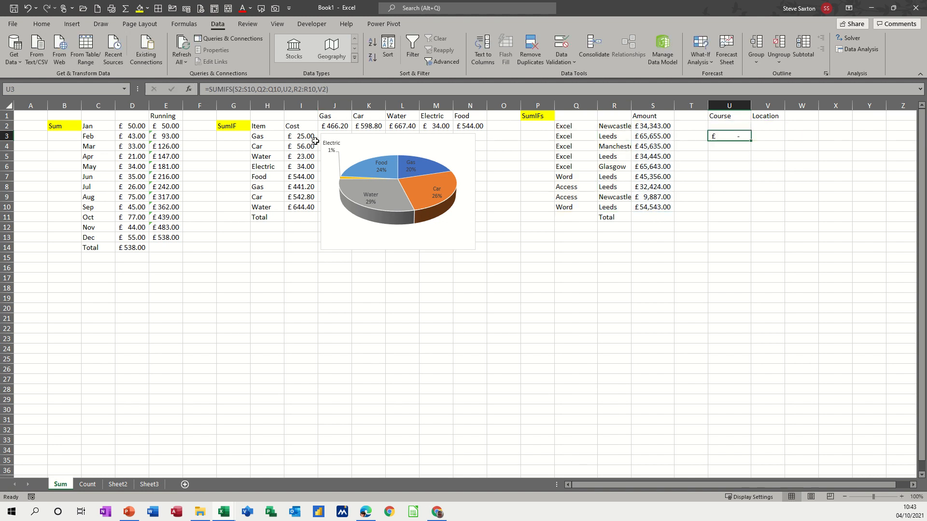
# - Choose Excel as the course in U2 and Leeds as the location in V2, and autofit column U
pyautogui.click(738, 127)
pyautogui.click(755, 126)
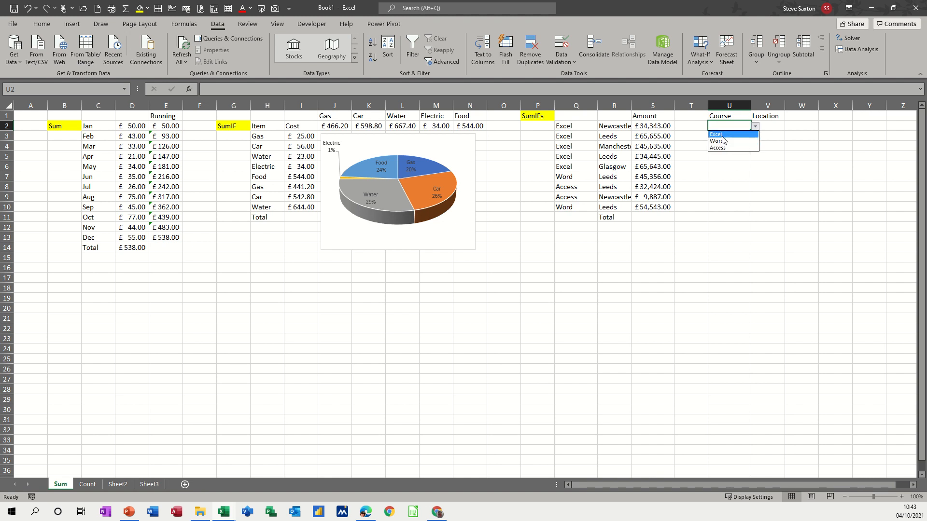
pyautogui.click(722, 136)
pyautogui.click(773, 126)
pyautogui.click(789, 127)
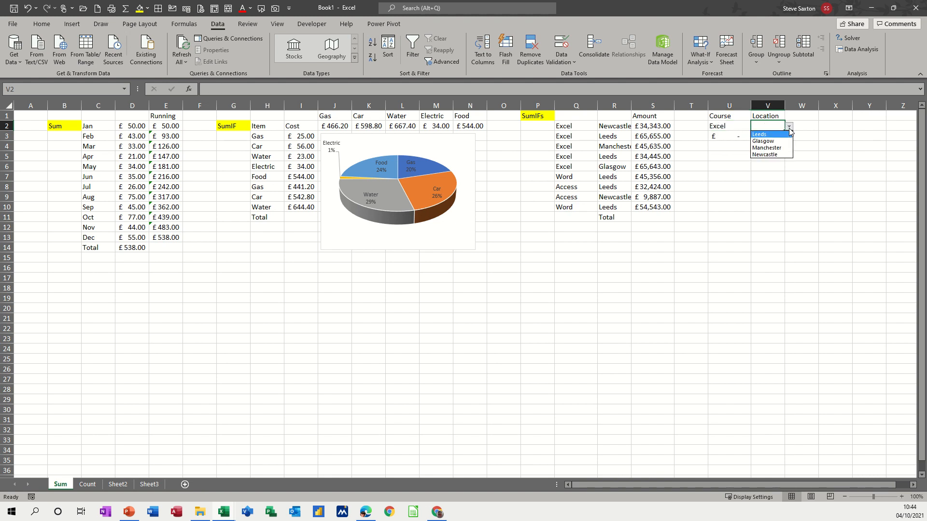
pyautogui.click(775, 135)
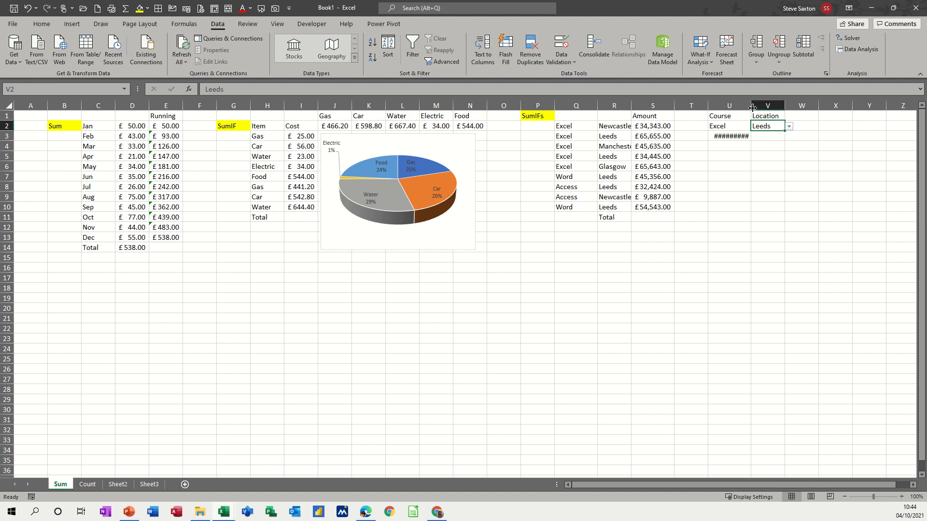
pyautogui.doubleClick(751, 107)
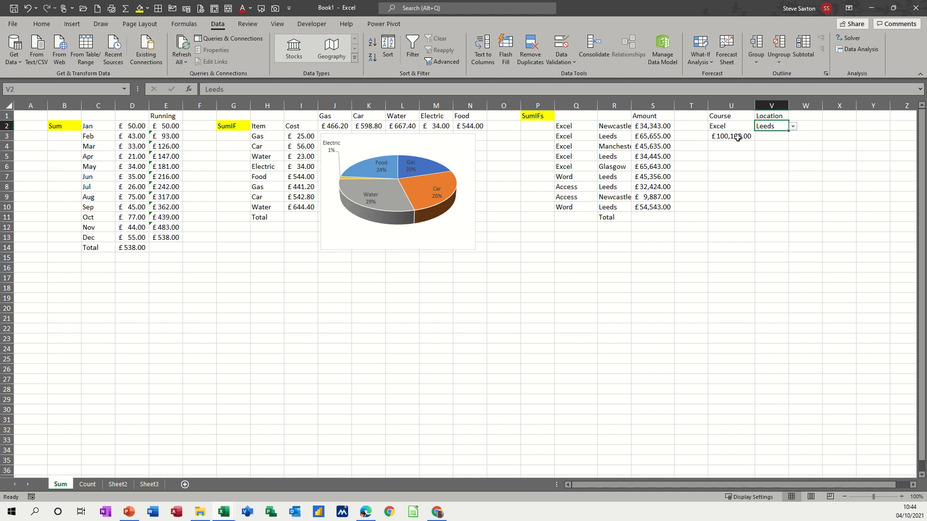
# - Test the SUMIFS result by changing the course in U2 to Word and to Access, and check the formula in U3
pyautogui.click(737, 127)
pyautogui.click(759, 126)
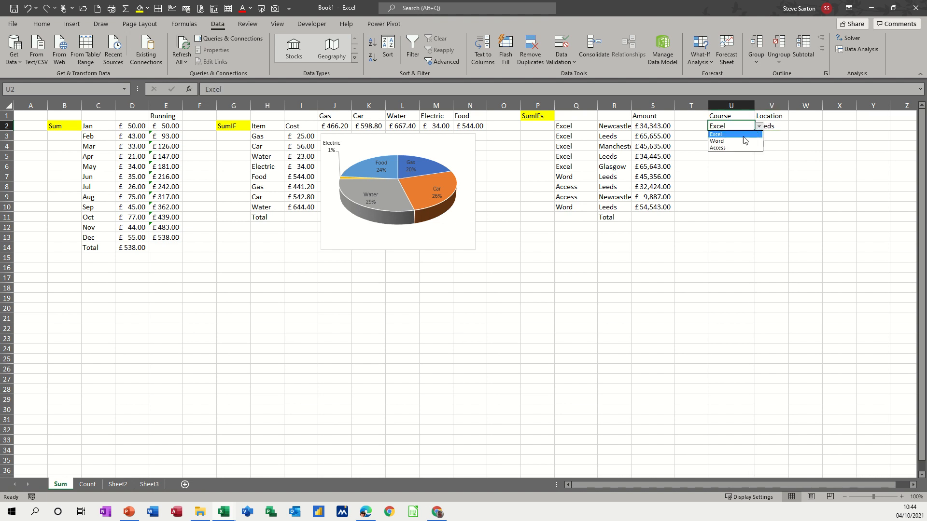
pyautogui.click(744, 139)
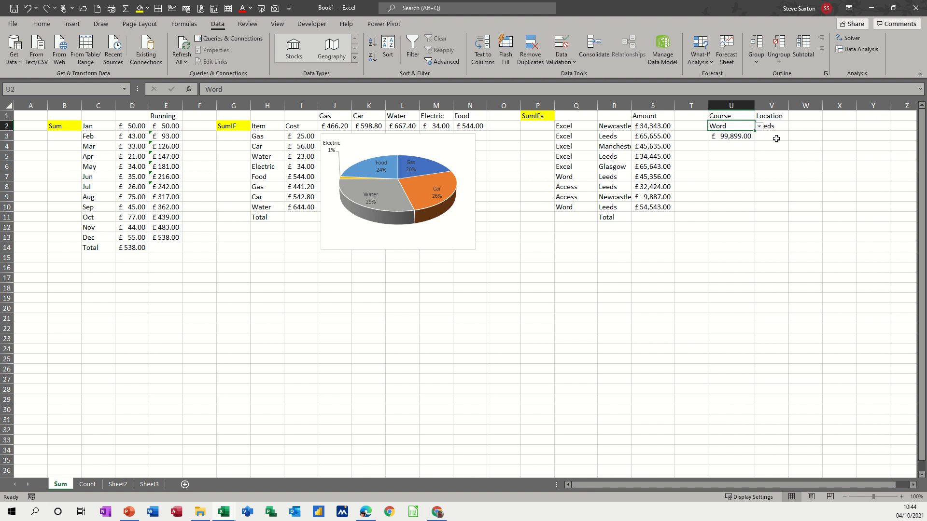
pyautogui.click(759, 127)
pyautogui.click(754, 146)
pyautogui.click(729, 136)
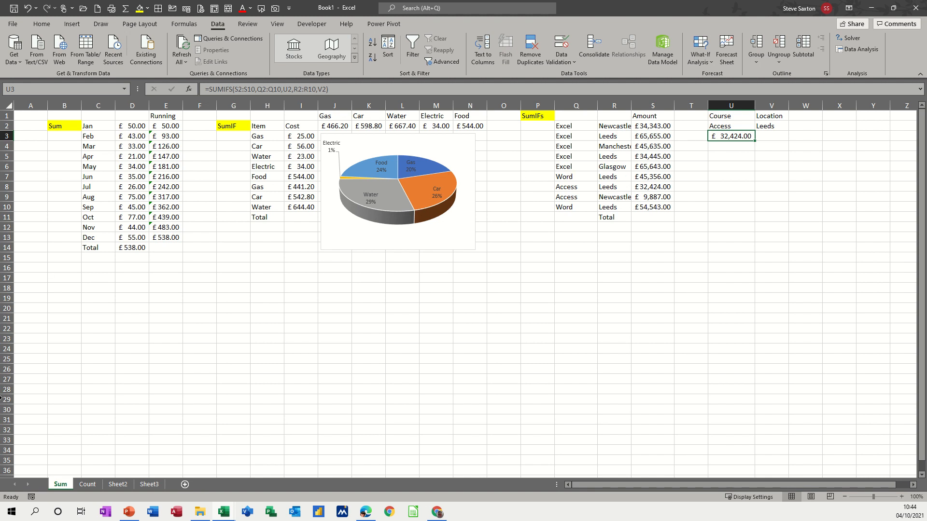
# - On the Count sheet, enter =COUNT(B3:B9) in B10 under Purchase orders and fill it across to C10 under Invoices
pyautogui.click(88, 484)
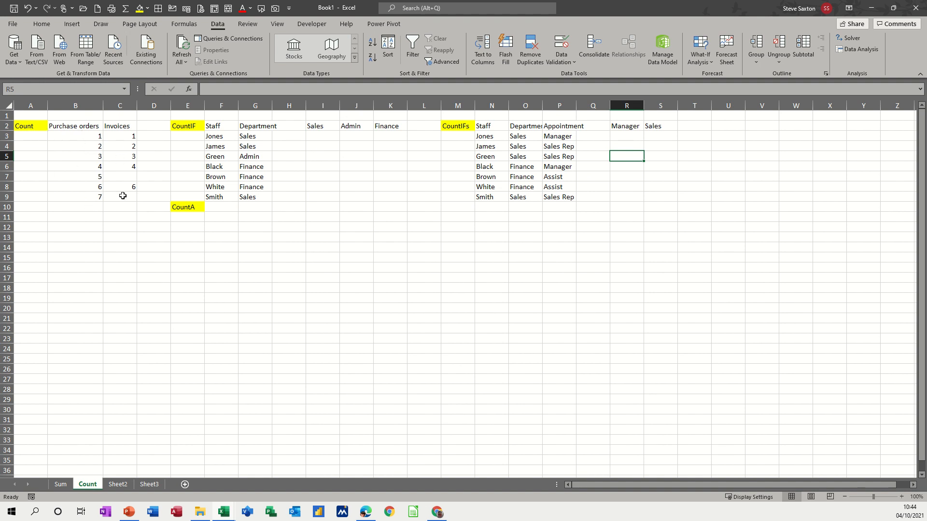
pyautogui.click(62, 209)
pyautogui.write('=count')
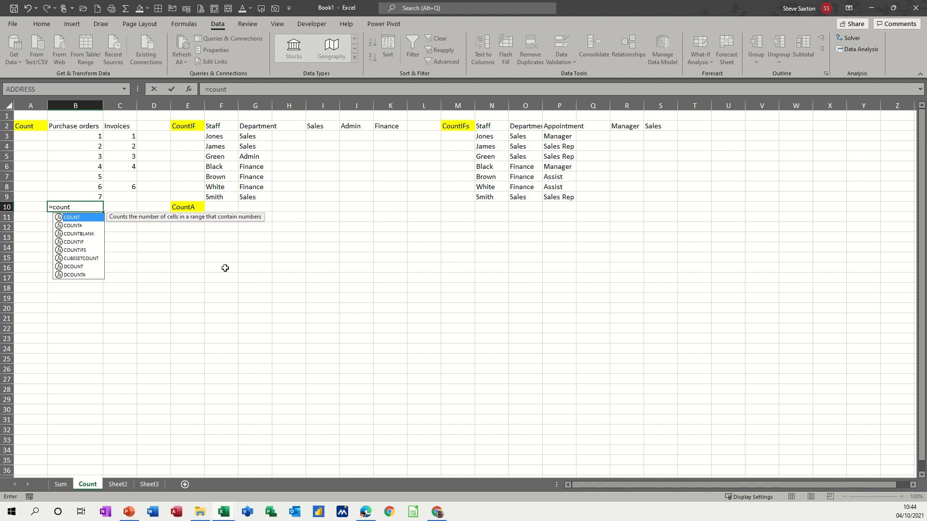
pyautogui.write('(')
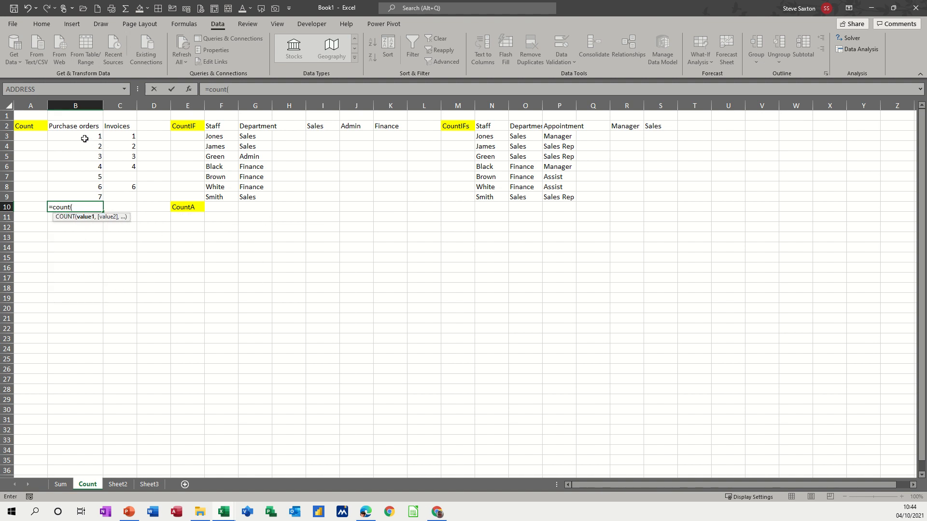
pyautogui.moveTo(84, 138); pyautogui.dragTo(90, 197)
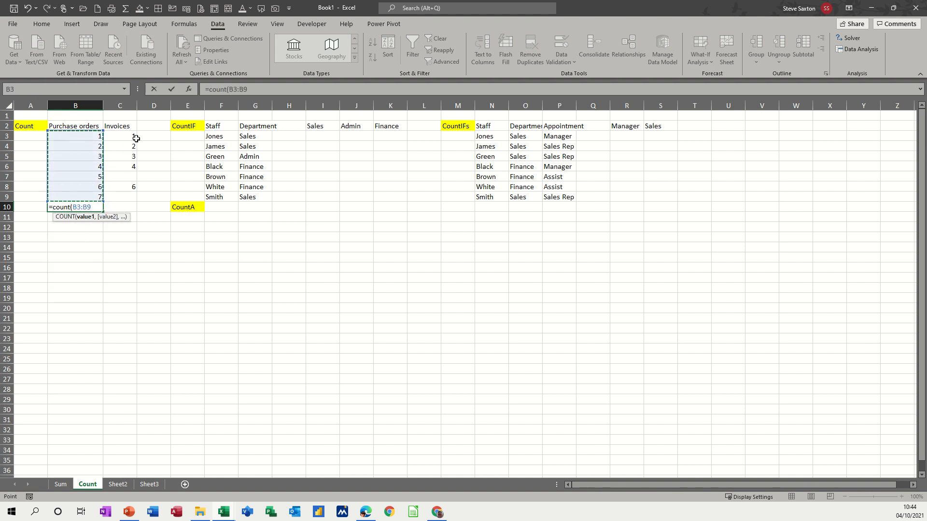
pyautogui.write(')')
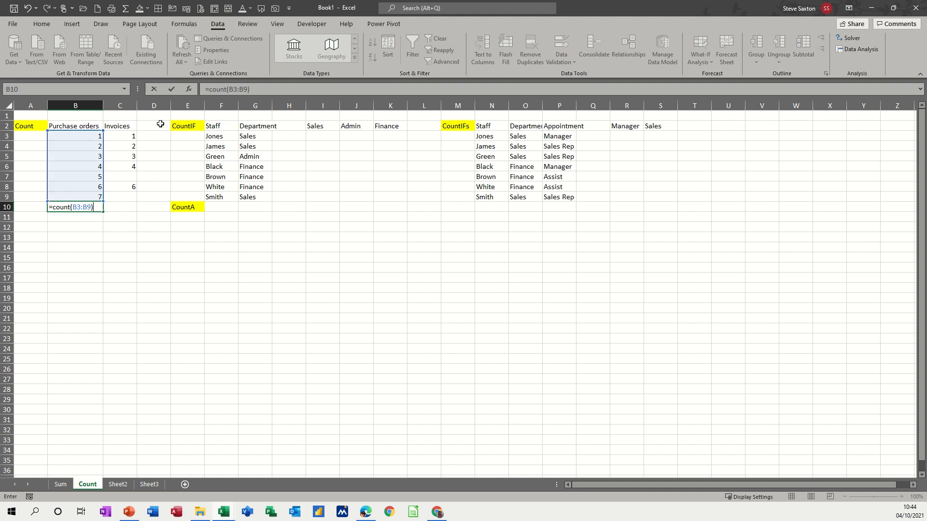
pyautogui.click(171, 90)
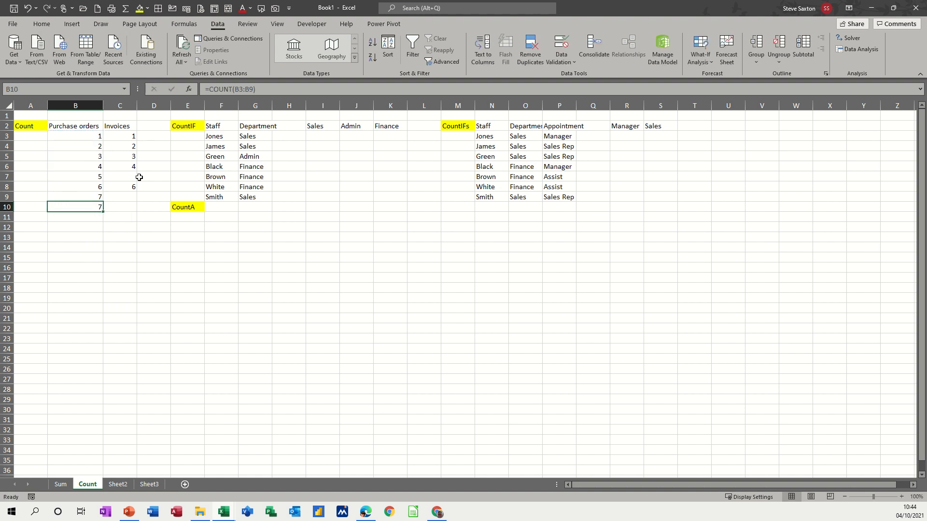
pyautogui.moveTo(103, 213); pyautogui.dragTo(118, 213)
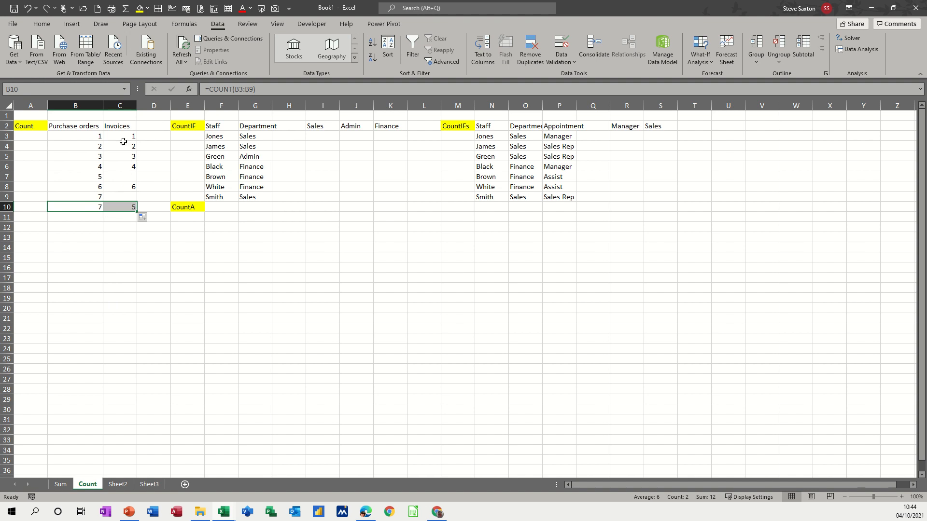
# - Review the count formulas under Purchase orders and Invoices and view the AutoSum function options, including Count Numbers
pyautogui.click(82, 205)
pyautogui.press('Right')
pyautogui.click(80, 206)
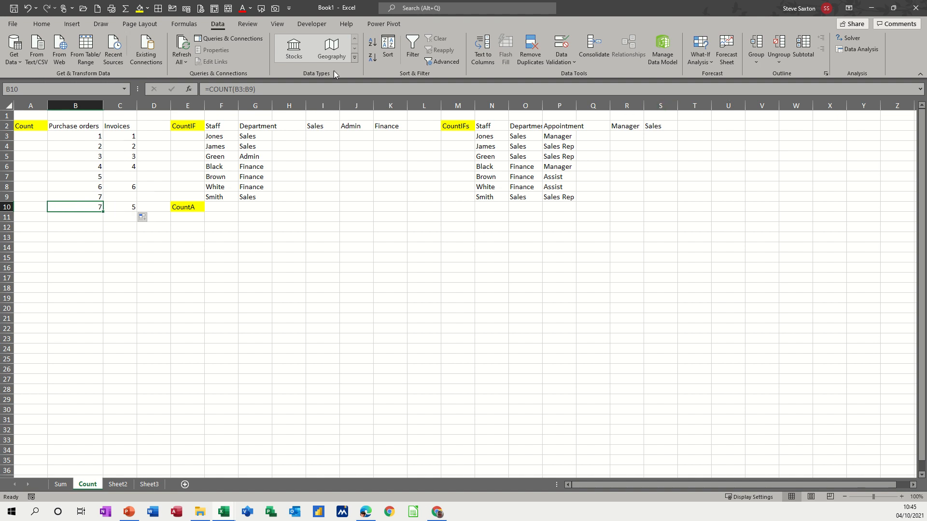
pyautogui.click(42, 24)
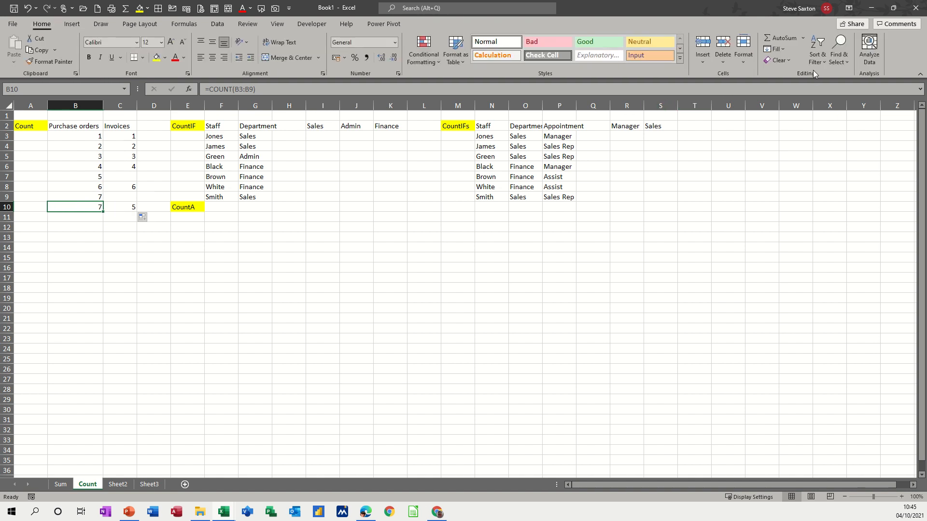
pyautogui.click(803, 38)
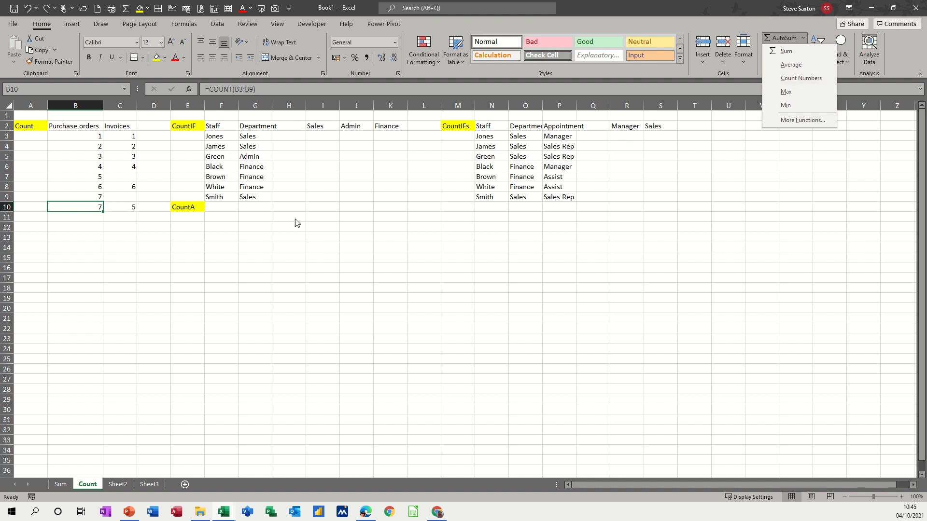
pyautogui.click(212, 206)
# - Enter =COUNT(F3:F9) in F10 beneath the Staff column
pyautogui.click(212, 207)
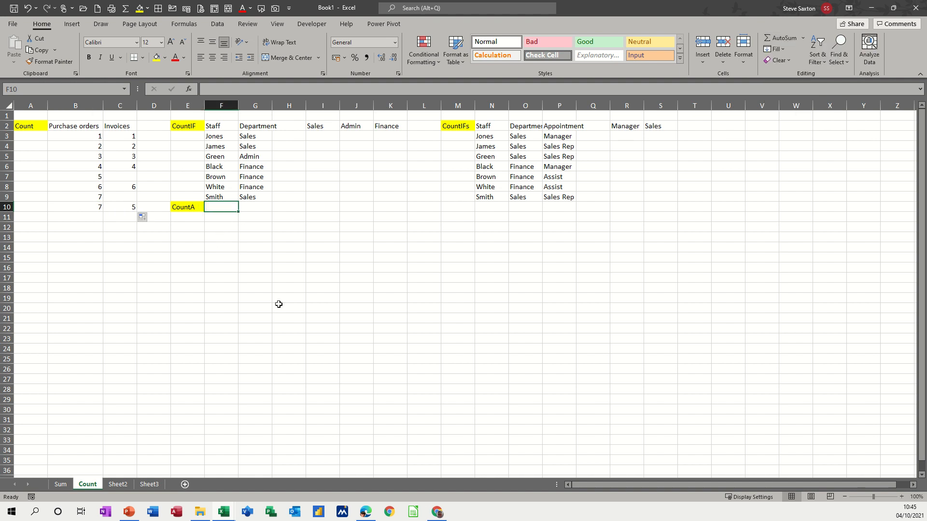
pyautogui.write('=count(')
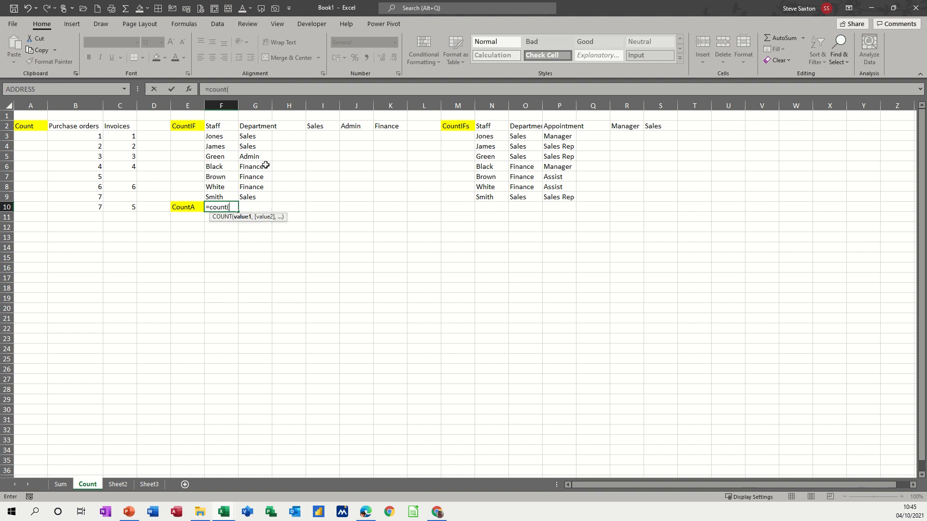
pyautogui.moveTo(226, 136); pyautogui.dragTo(221, 195)
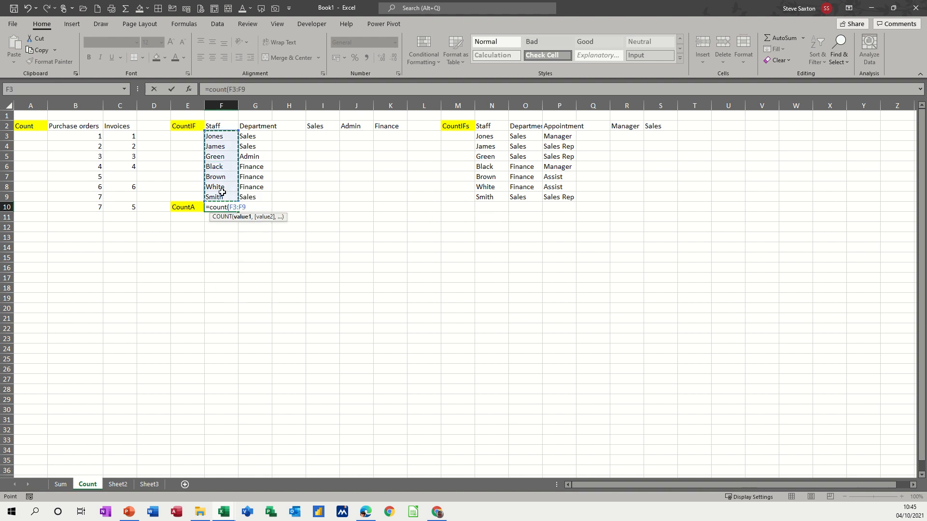
pyautogui.click(172, 89)
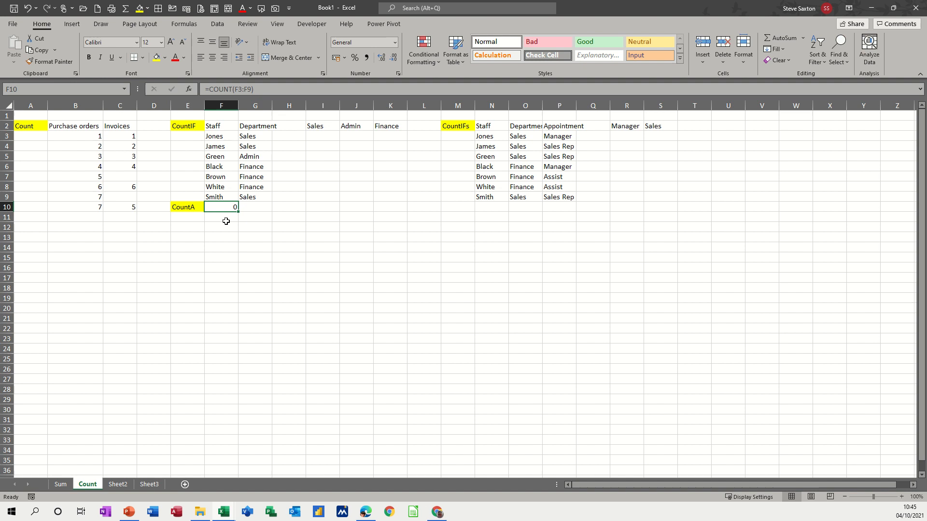
# - Change the F10 formula to =COUNTA(F3:F9) and fill it across to G10 under Department
pyautogui.click(233, 90)
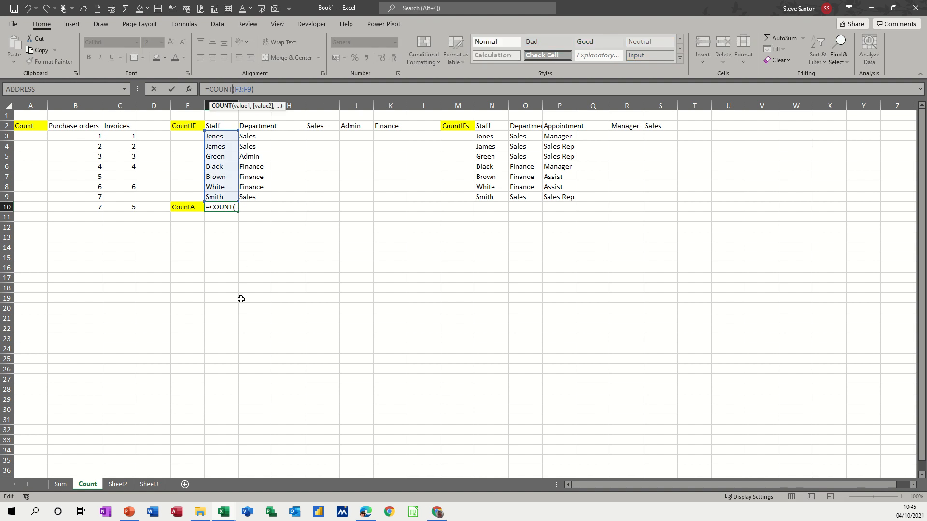
pyautogui.write('A')
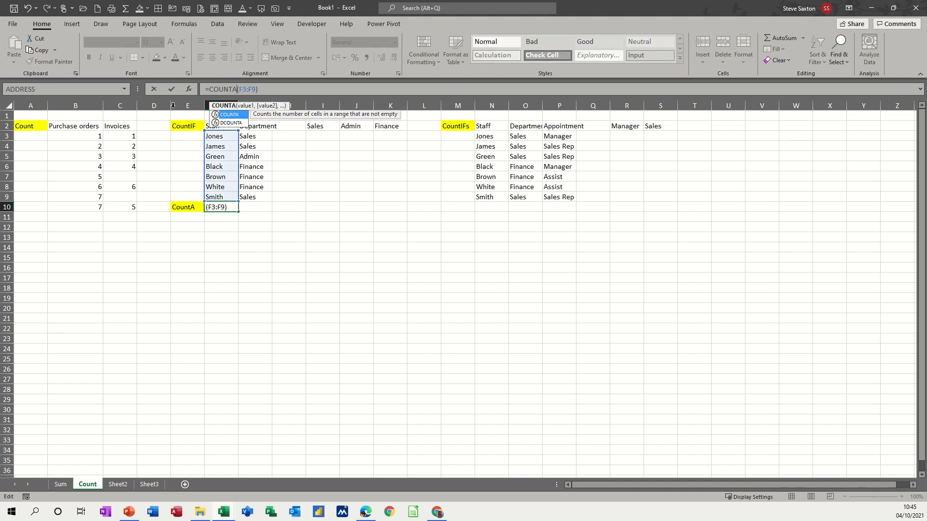
pyautogui.click(172, 89)
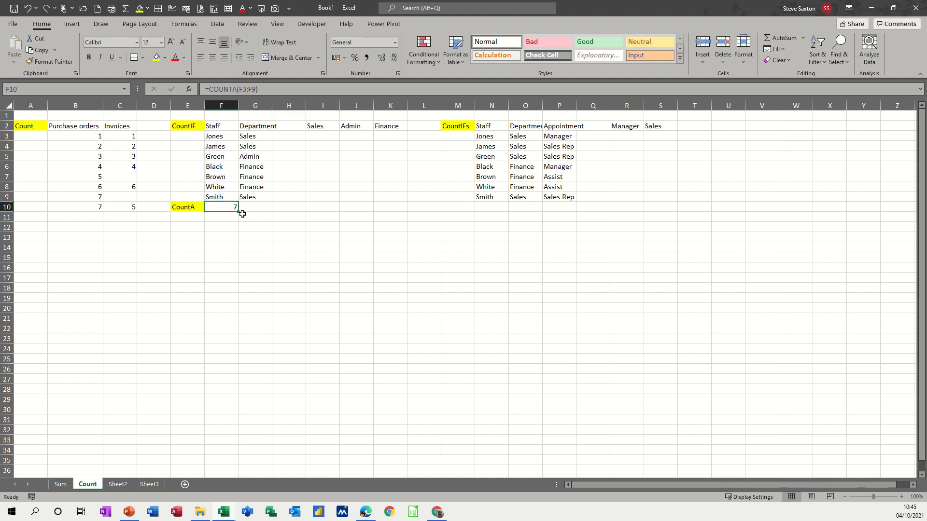
pyautogui.moveTo(241, 214); pyautogui.dragTo(263, 215)
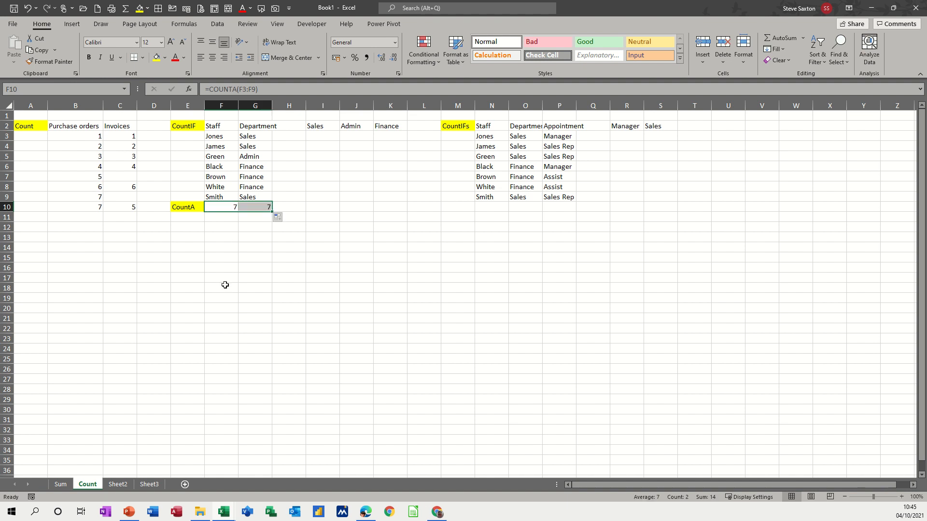
# - Test the Department COUNTA by replacing the G8 entry with 1, and undo that entry
pyautogui.click(250, 188)
pyautogui.write('1')
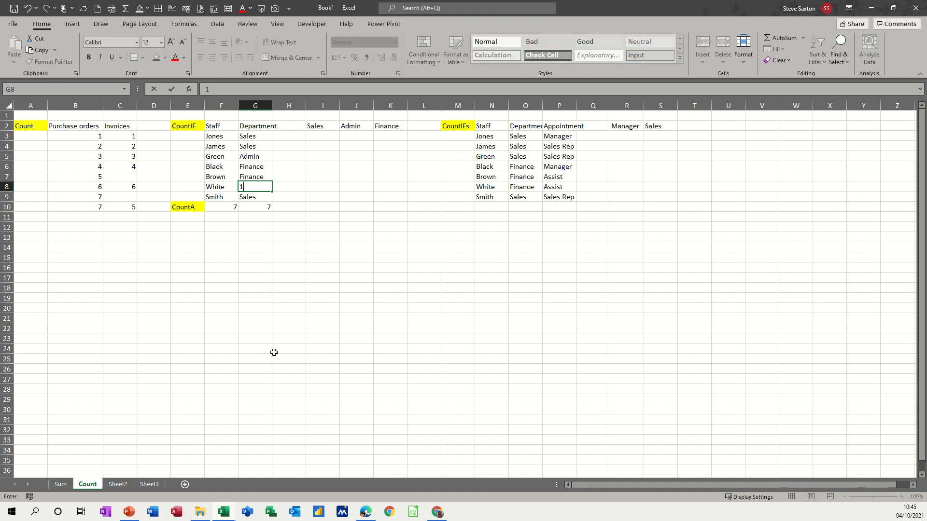
pyautogui.press('Return')
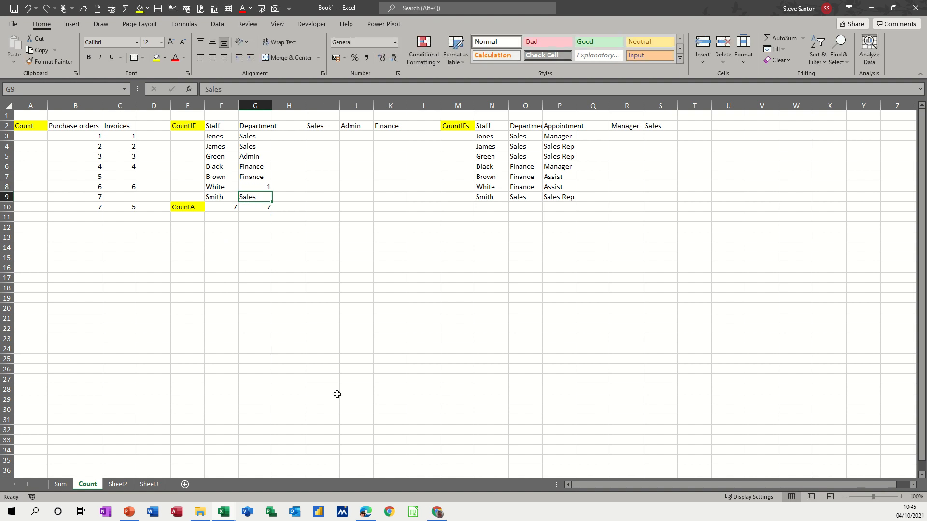
pyautogui.hotkey('ctrl', 'z')
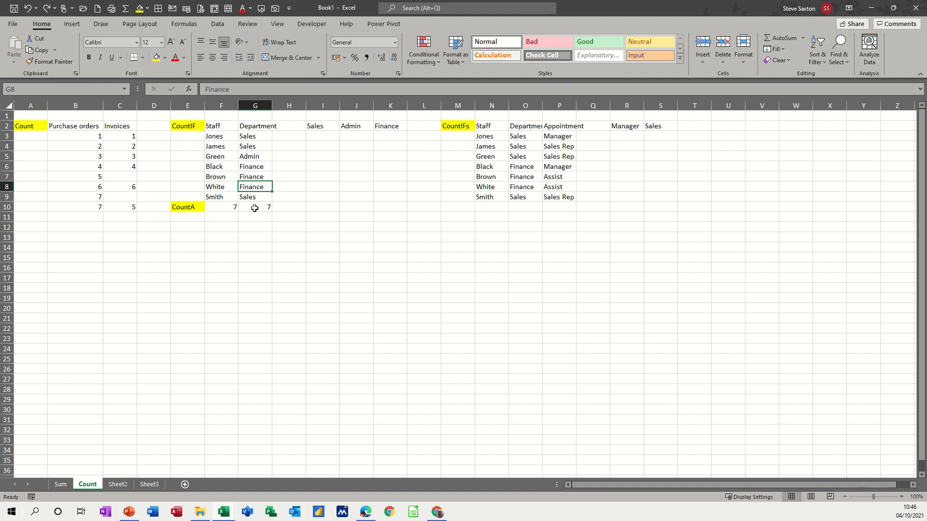
# - Change the B10 formula under Purchase orders to =COUNTA(B3:B9) and fill it across to C10 under Invoices
pyautogui.click(85, 210)
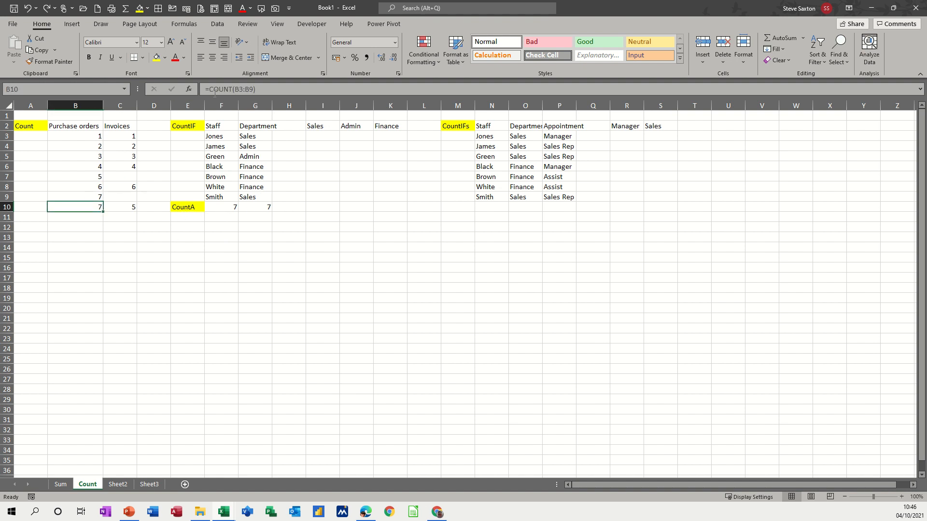
pyautogui.click(233, 89)
pyautogui.write('a')
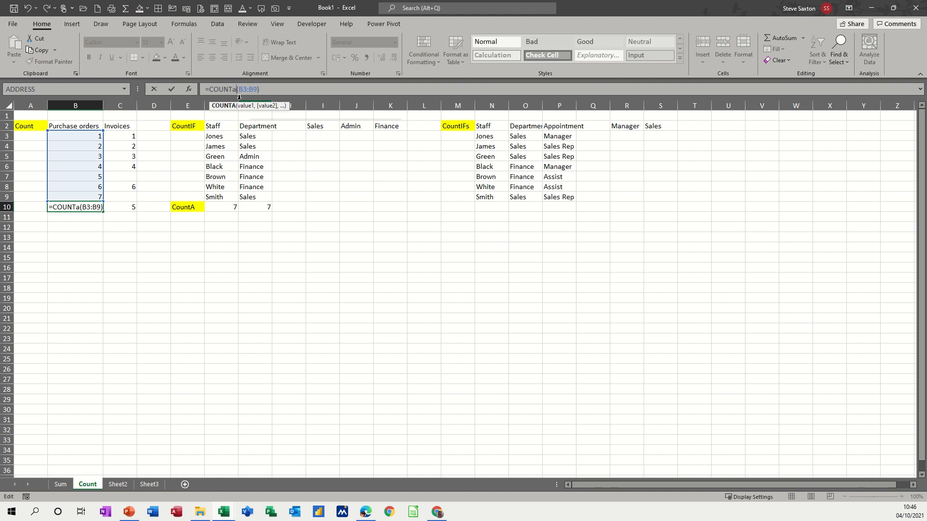
pyautogui.click(171, 91)
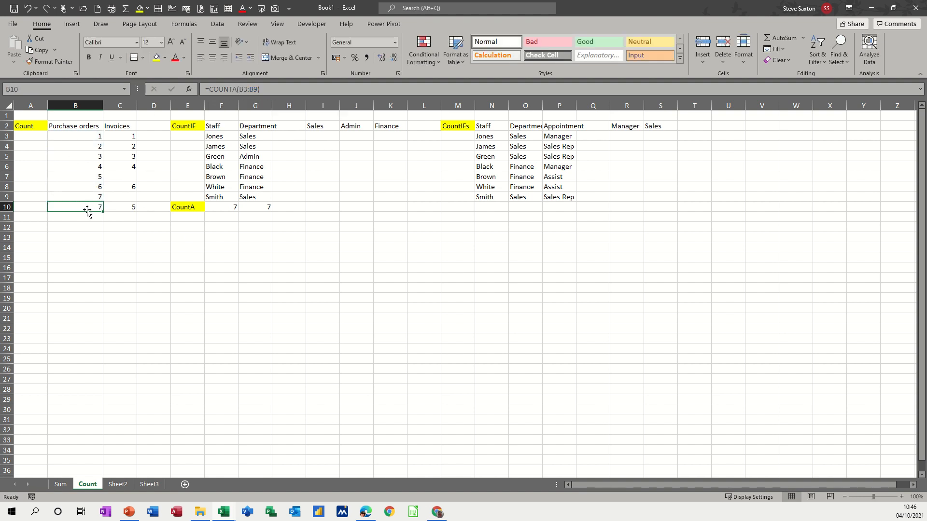
pyautogui.moveTo(103, 212); pyautogui.dragTo(124, 213)
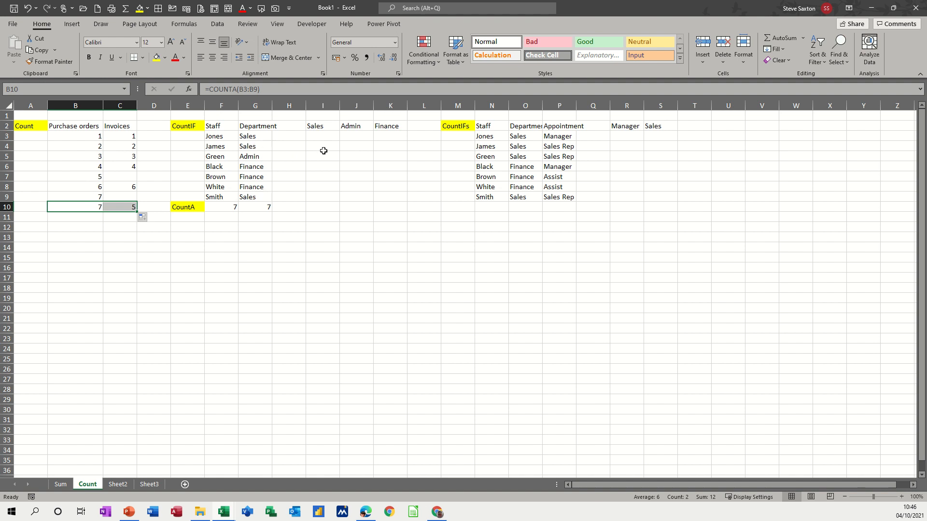
# - Enter =COUNTIF(G3:G9,I2) in I3 under Sales and fill it across to J3 under Admin
pyautogui.click(314, 138)
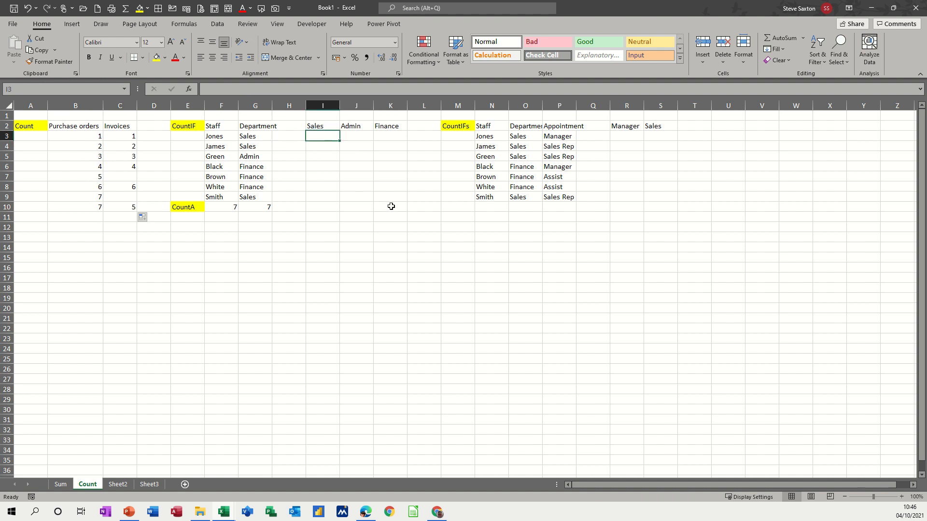
pyautogui.write('=co')
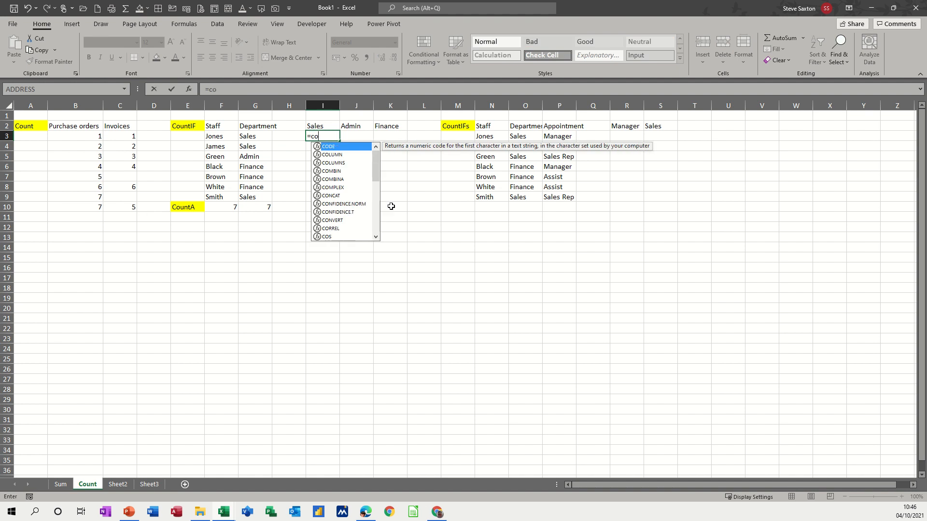
pyautogui.write('untif(')
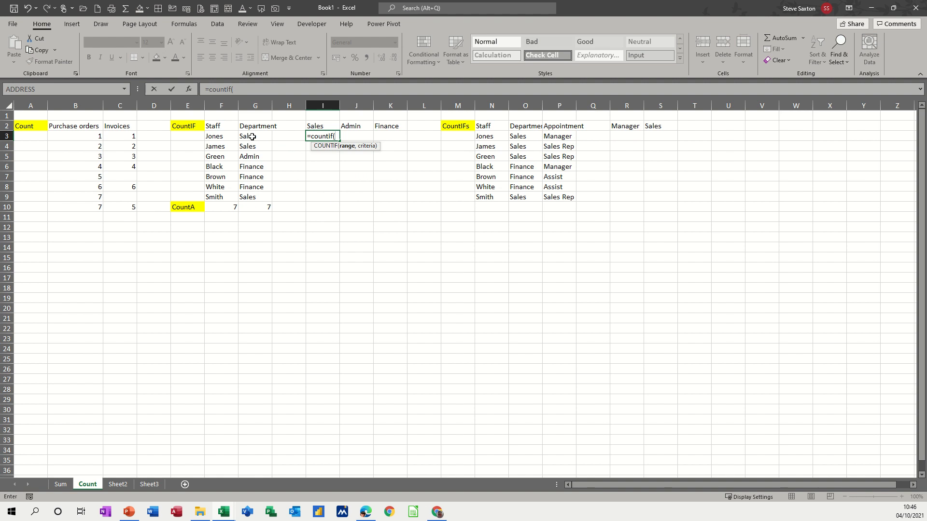
pyautogui.moveTo(248, 137); pyautogui.dragTo(252, 193)
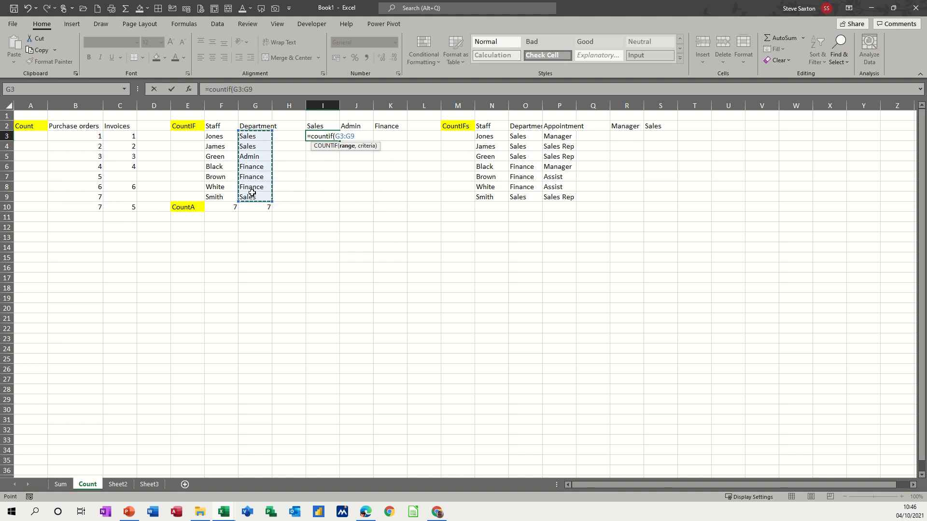
pyautogui.write(',')
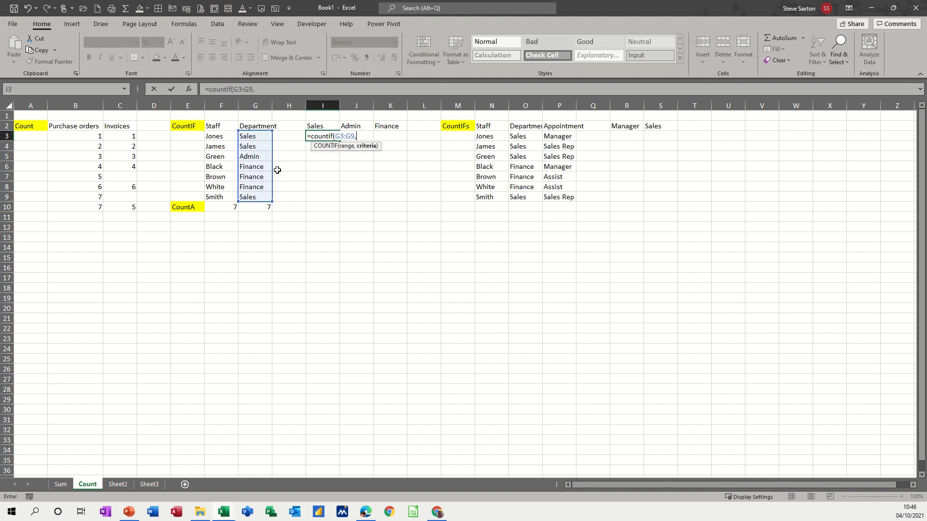
pyautogui.click(314, 125)
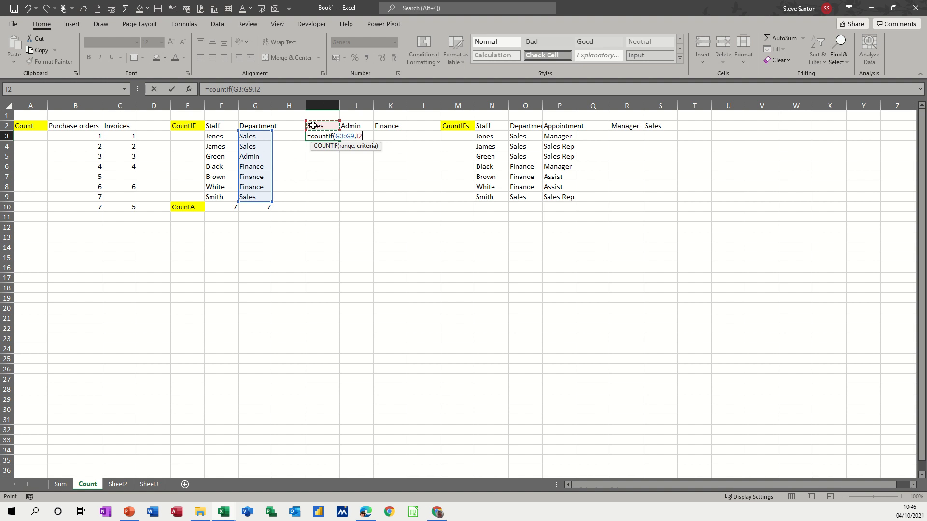
pyautogui.click(169, 90)
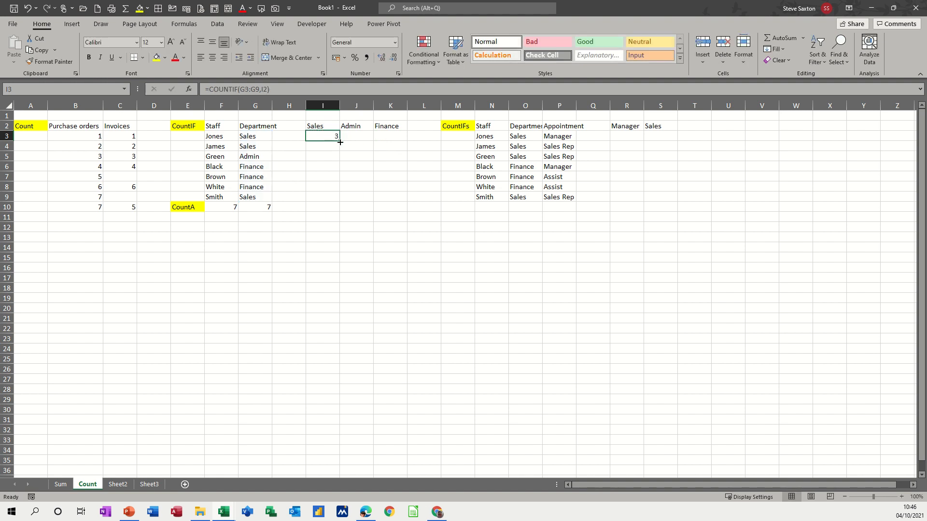
pyautogui.moveTo(340, 143); pyautogui.dragTo(365, 143)
# - Create named ranges from F2:G9 using only the top row, and check the Staff and Department names on their cells
pyautogui.moveTo(215, 128); pyautogui.dragTo(256, 195)
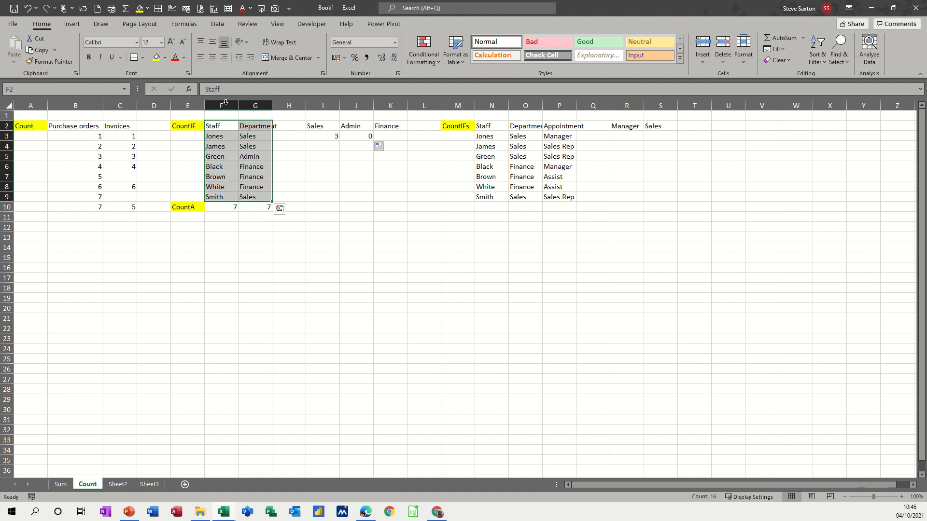
pyautogui.click(177, 24)
pyautogui.click(319, 63)
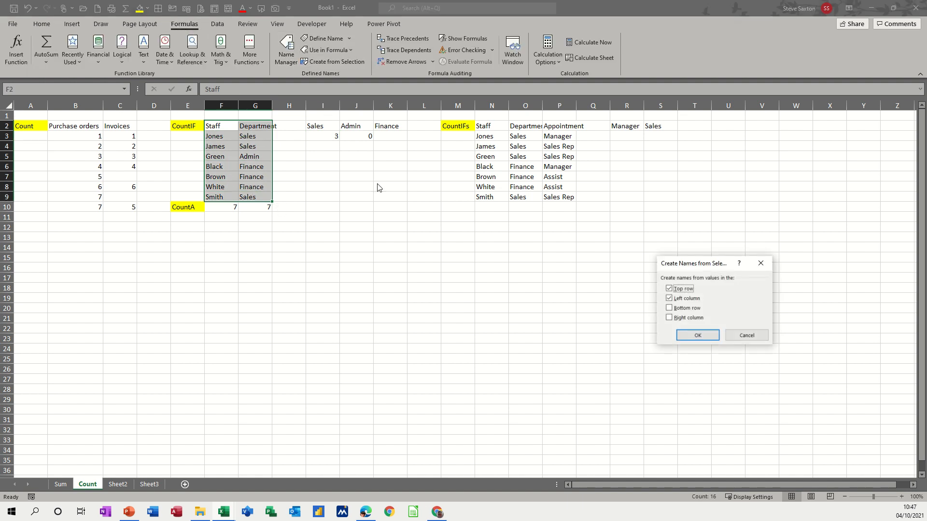
pyautogui.click(669, 299)
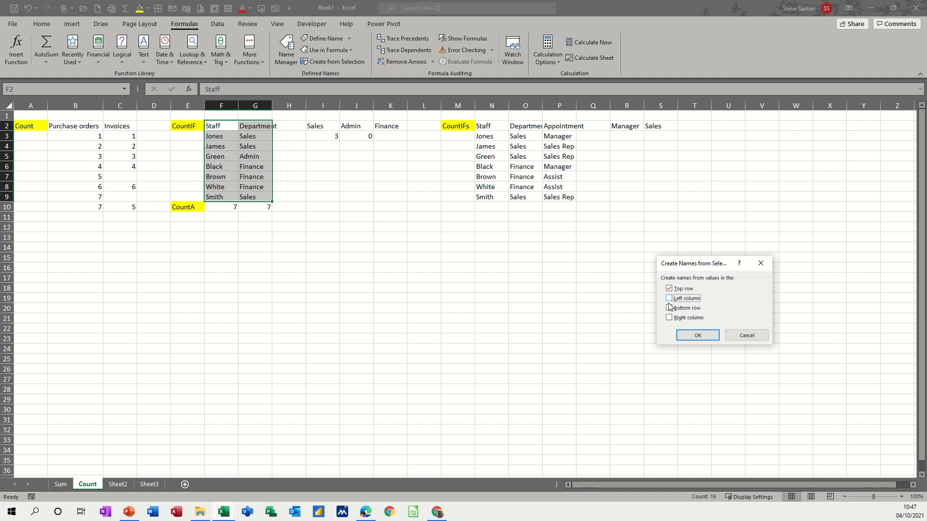
pyautogui.click(694, 335)
pyautogui.moveTo(217, 138); pyautogui.dragTo(217, 197)
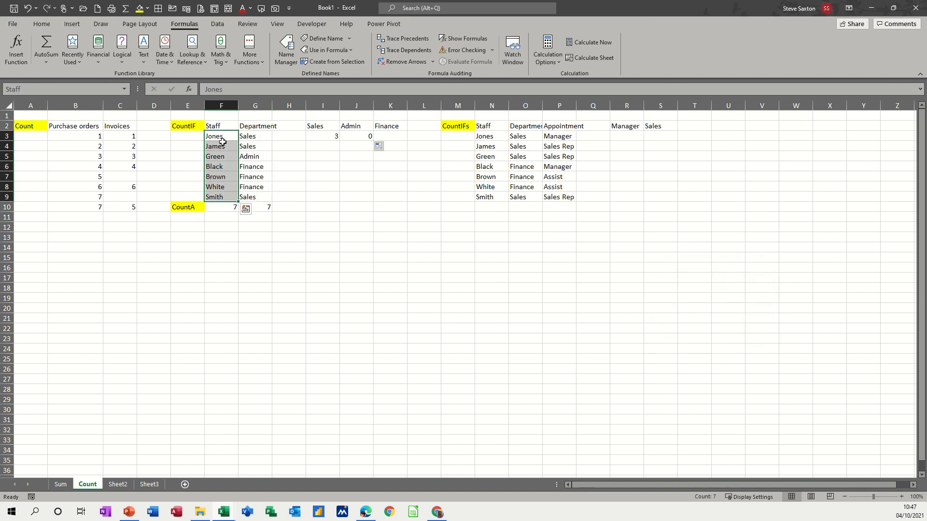
pyautogui.moveTo(250, 137); pyautogui.dragTo(251, 196)
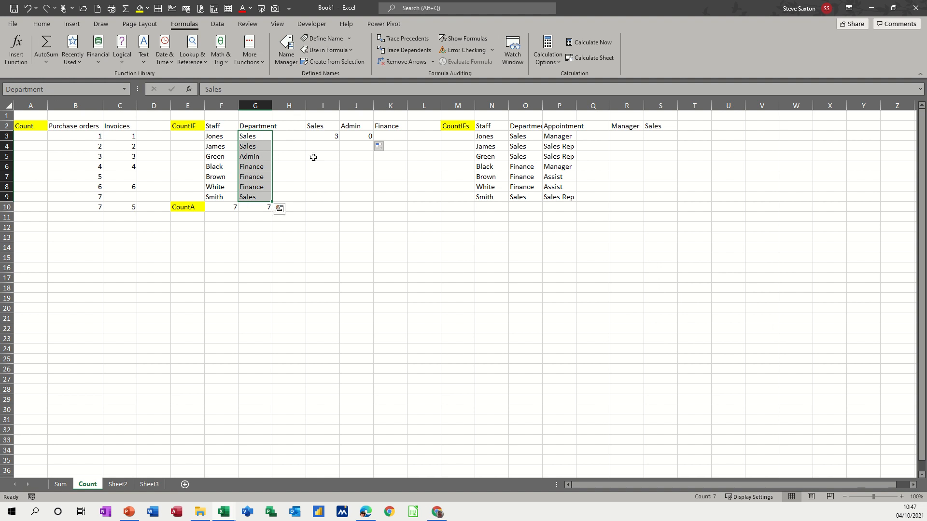
# - Replace G3:G9 in the I3 formula with the named range Department, and fill it across to K3 under Finance
pyautogui.click(324, 138)
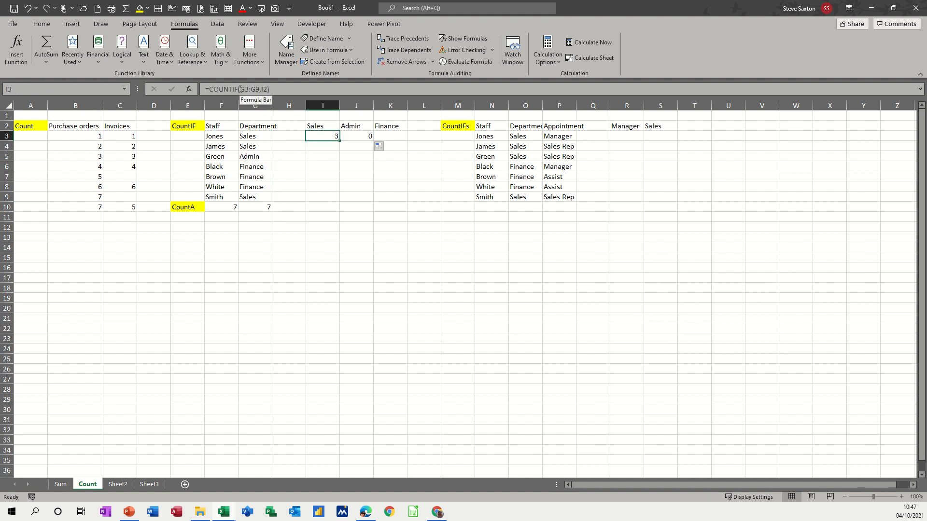
pyautogui.moveTo(240, 89); pyautogui.dragTo(260, 91)
pyautogui.write('dep')
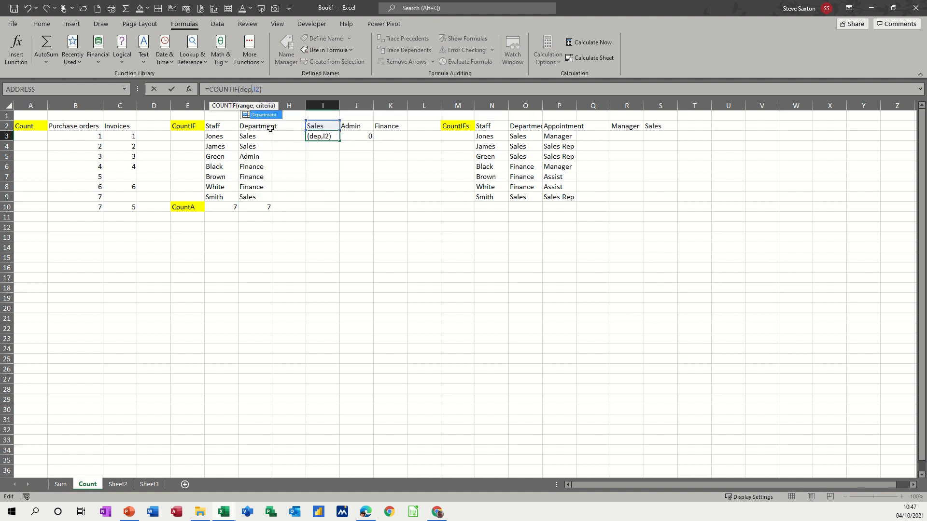
pyautogui.doubleClick(260, 116)
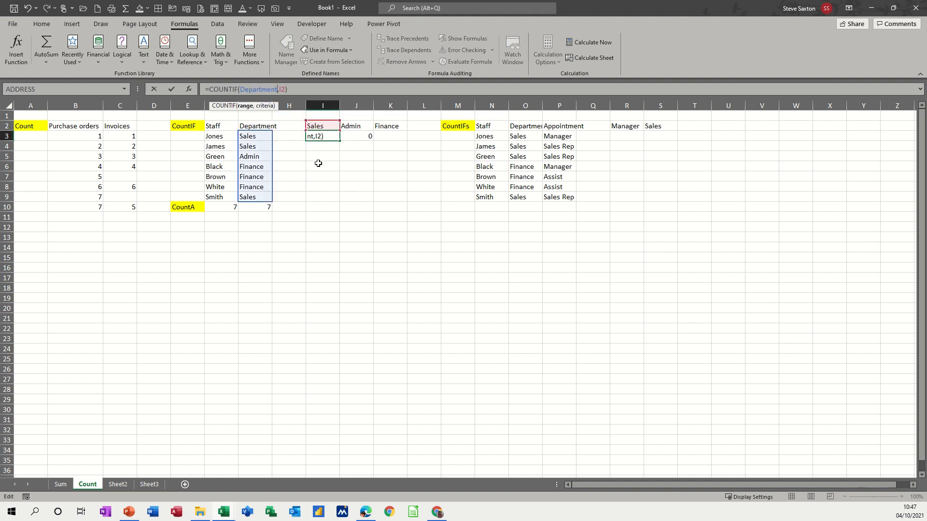
pyautogui.click(173, 90)
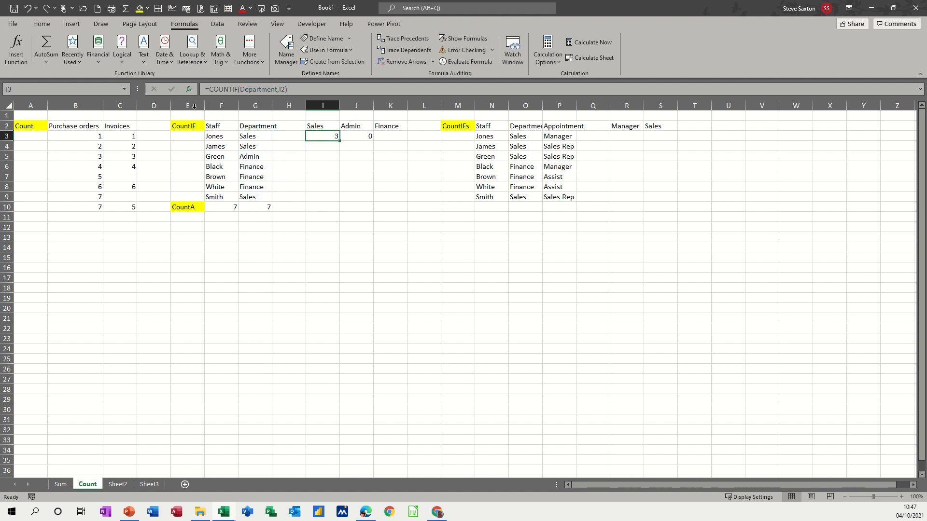
pyautogui.moveTo(339, 141); pyautogui.dragTo(385, 145)
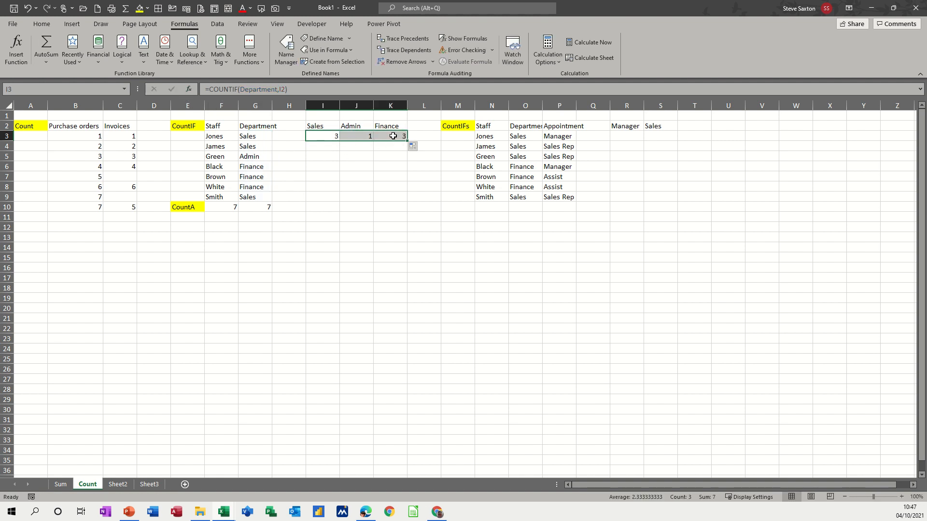
pyautogui.click(328, 136)
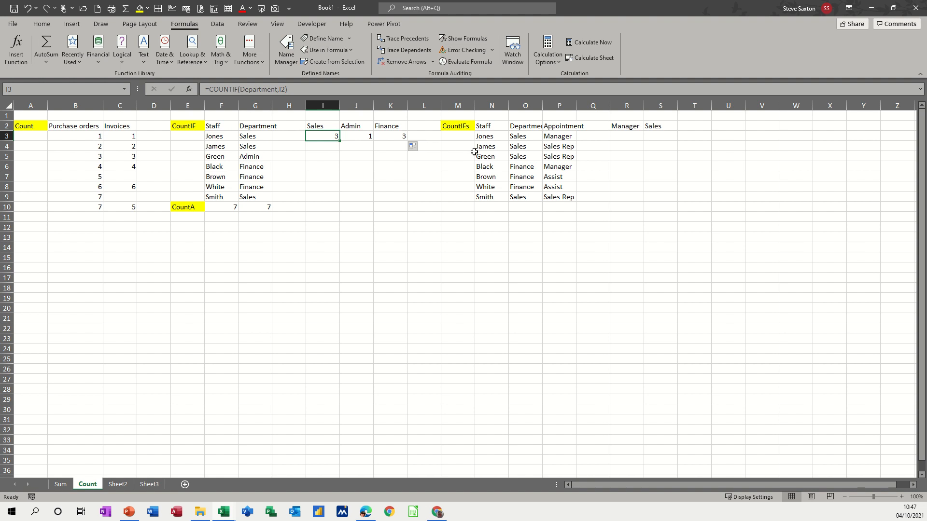
# - Check the empty COUNTIFS result cell R3 and the Manager and Sales criteria in R2 and S2
pyautogui.click(628, 137)
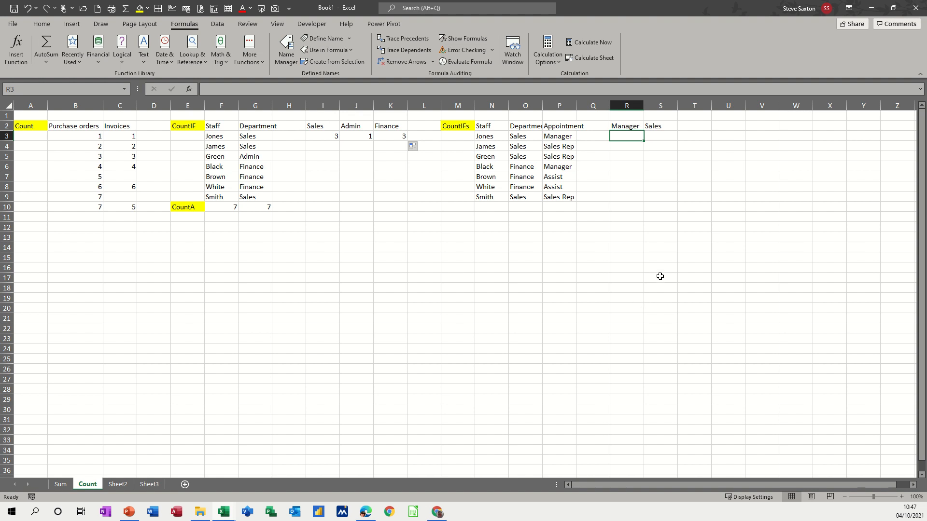
pyautogui.click(630, 126)
pyautogui.click(669, 127)
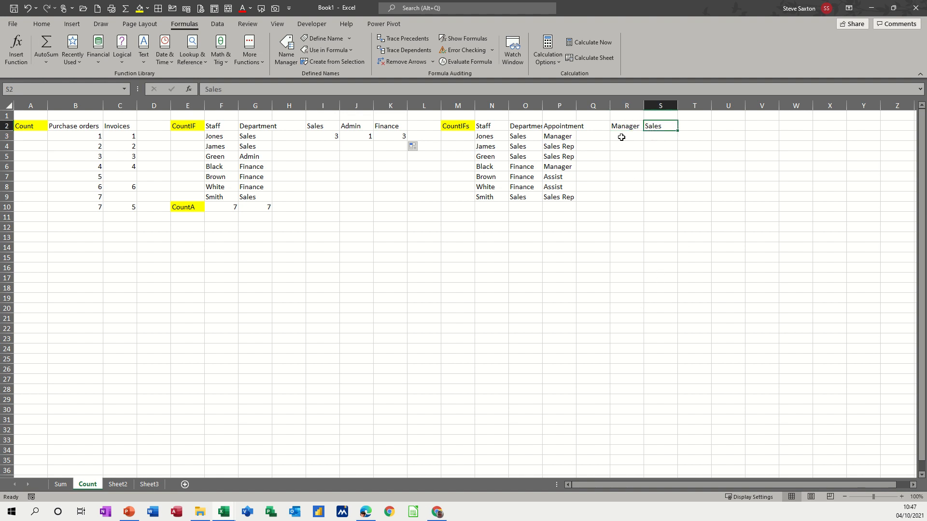
# - Enter =COUNTIFS(P3:P9,R2,O3:O9,S2) in R3 to count staff matching both the appointment and department criteria
pyautogui.click(627, 137)
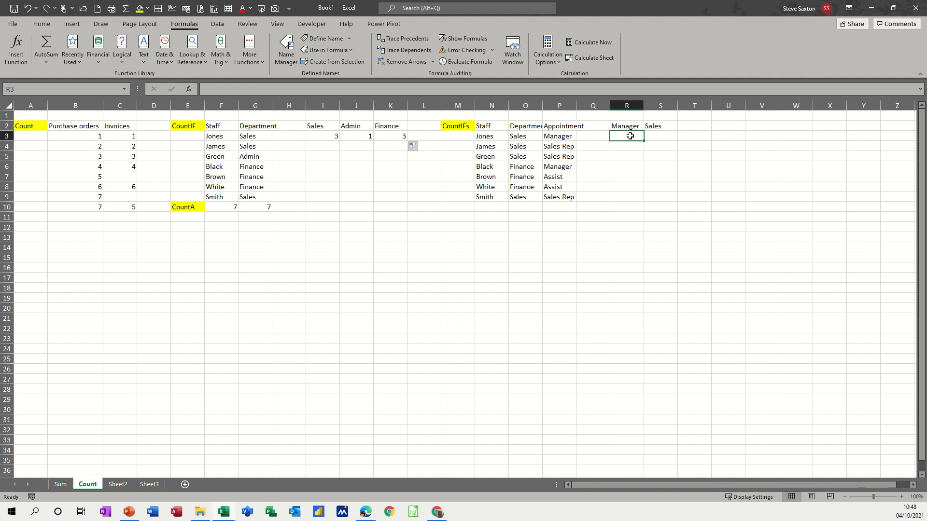
pyautogui.write('=')
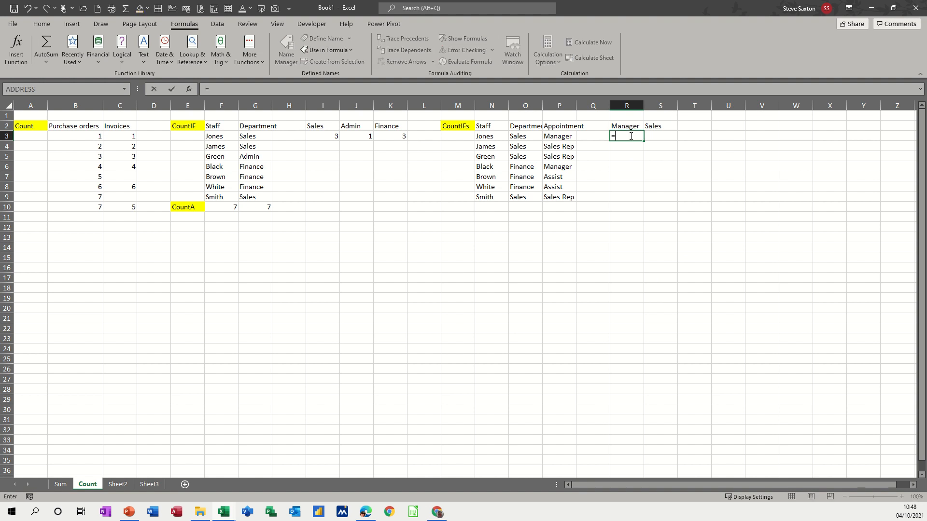
pyautogui.write('countifs(')
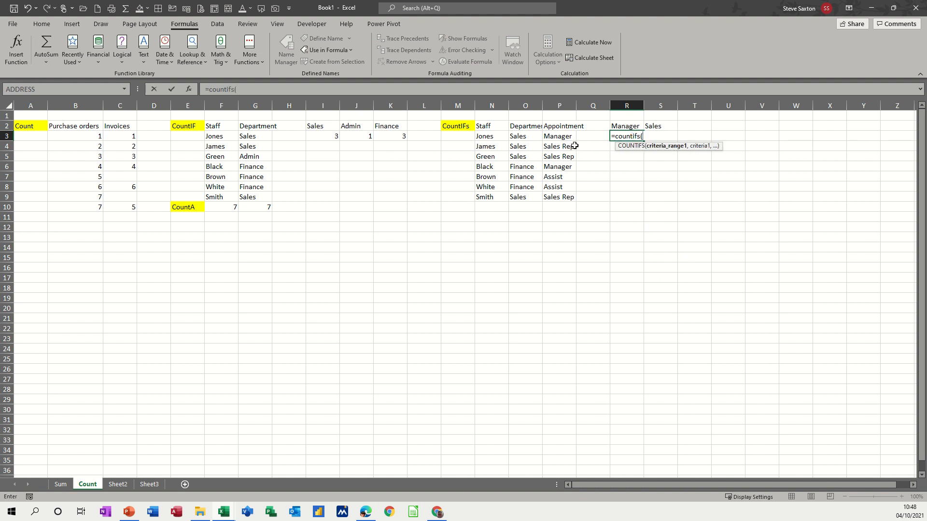
pyautogui.moveTo(556, 139); pyautogui.dragTo(561, 197)
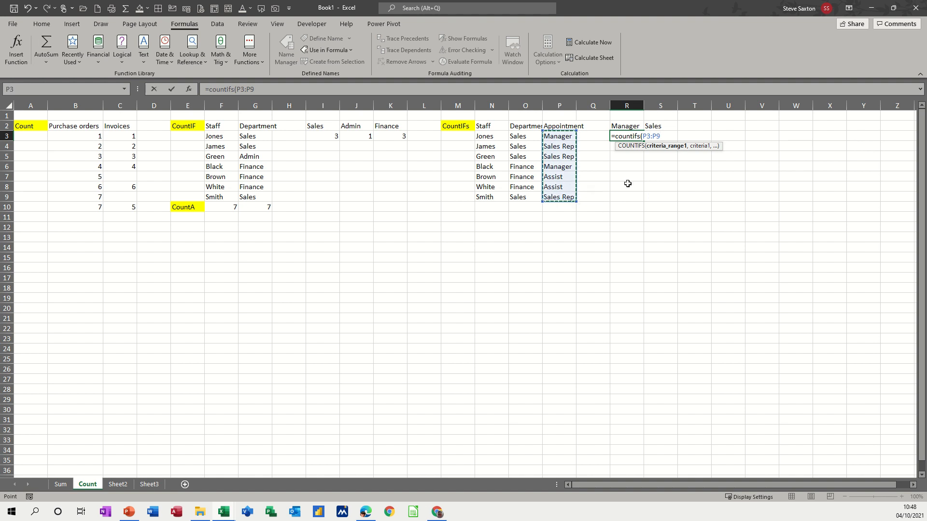
pyautogui.write(',')
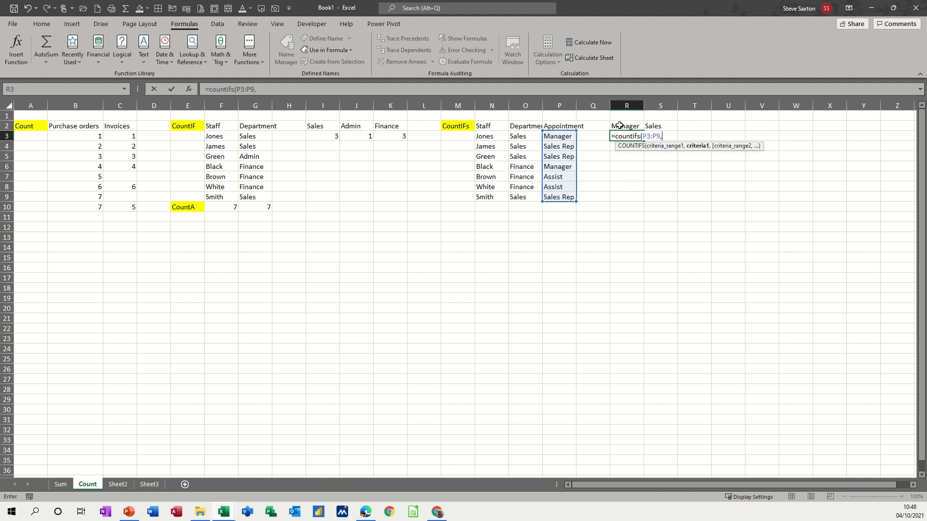
pyautogui.click(625, 126)
pyautogui.write(',')
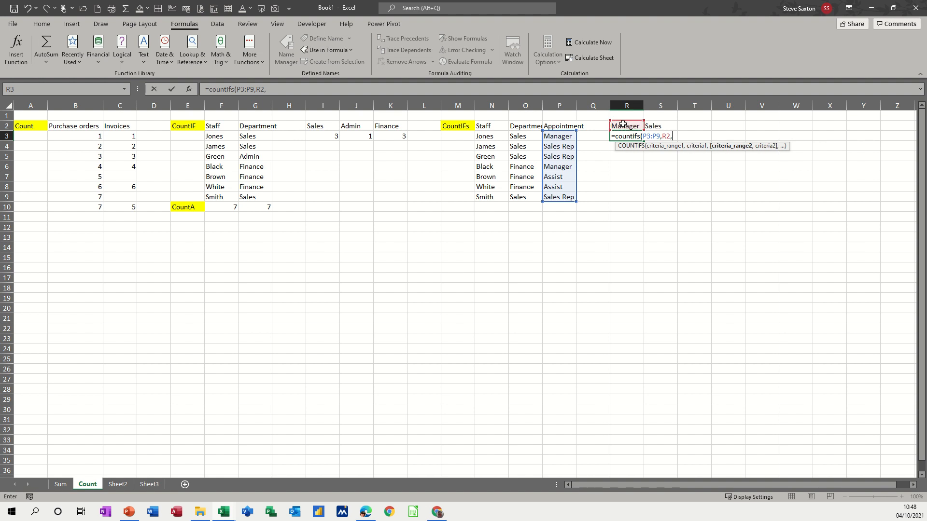
pyautogui.moveTo(525, 137); pyautogui.dragTo(528, 198)
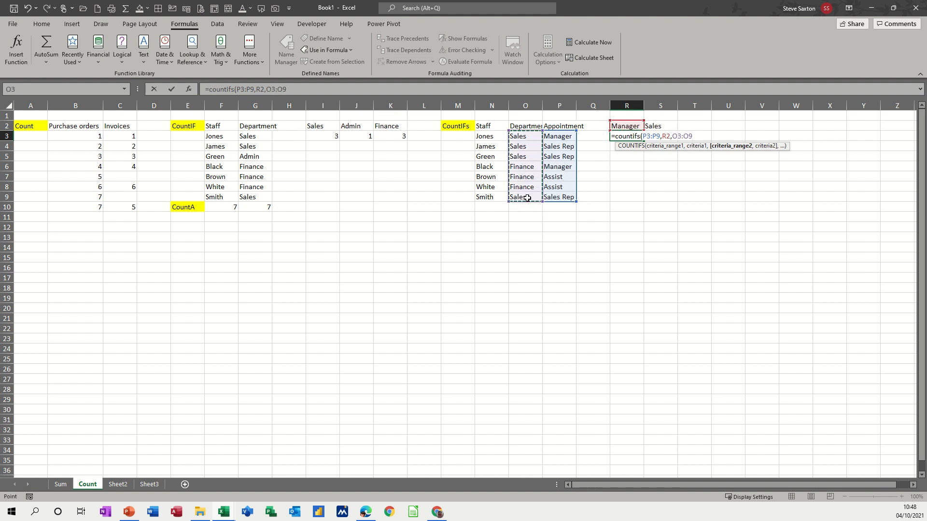
pyautogui.write(',')
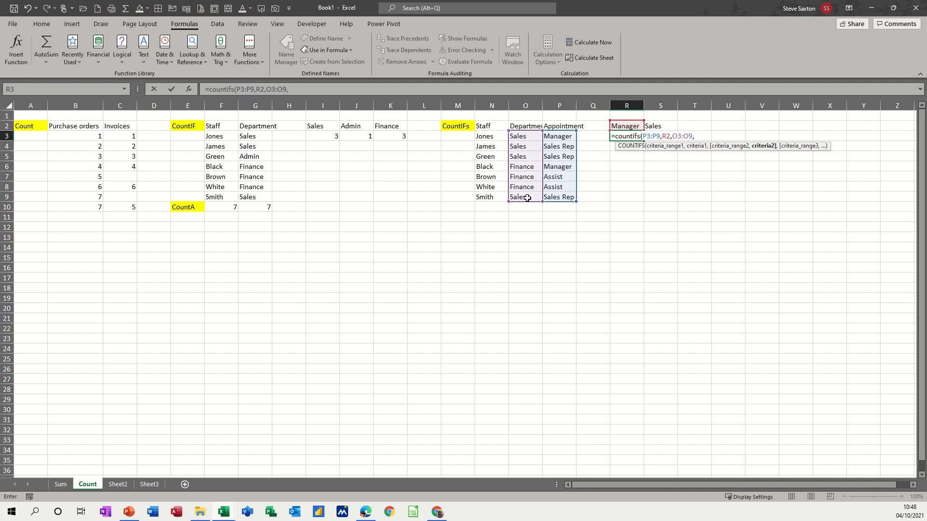
pyautogui.click(661, 127)
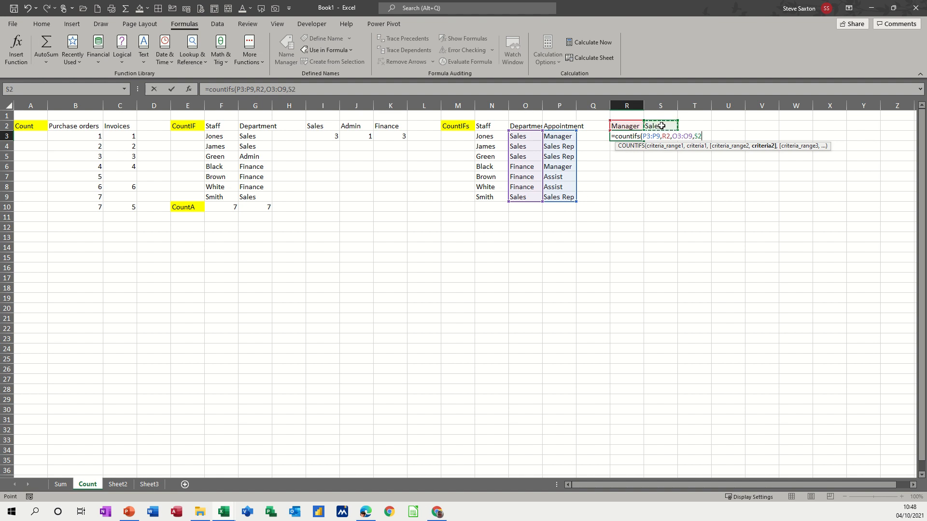
pyautogui.write(')')
pyautogui.click(172, 90)
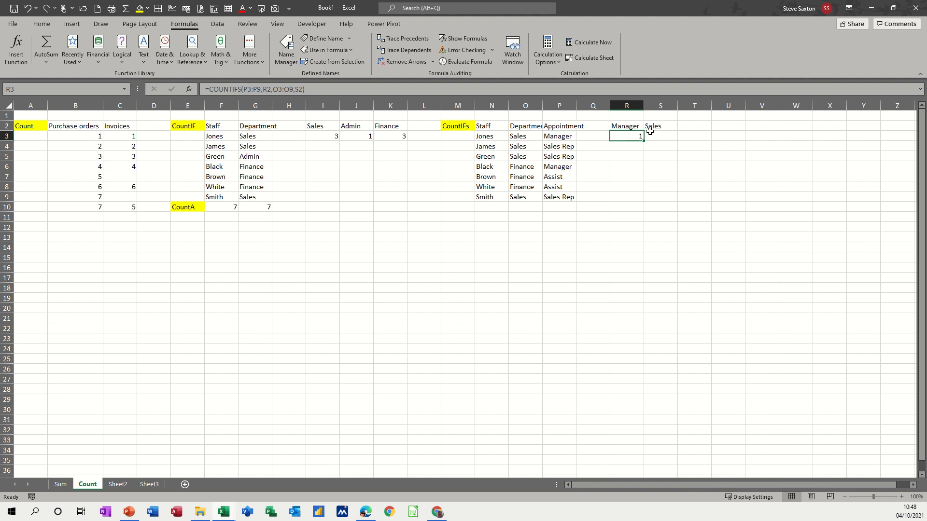
# - Apply list data validation to R2 with the source entries Manager, Sales Rep and Assist
pyautogui.click(627, 125)
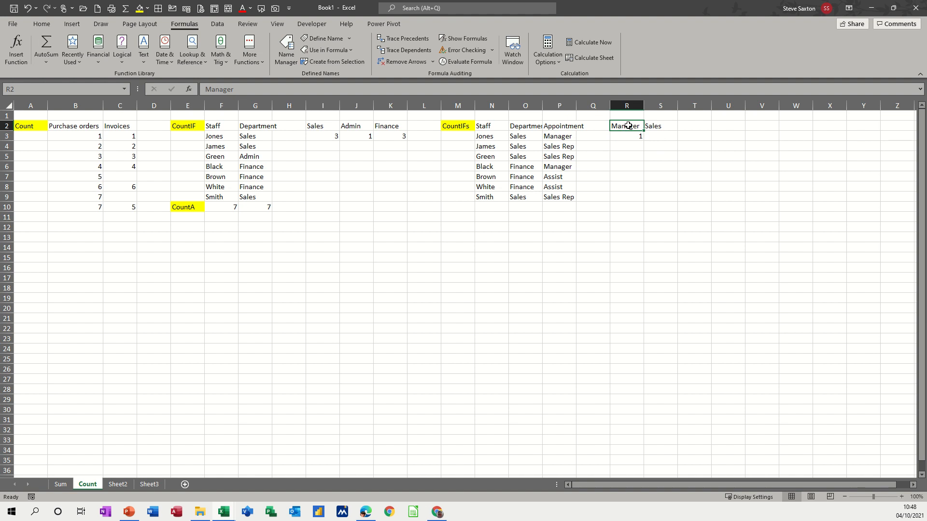
pyautogui.click(217, 24)
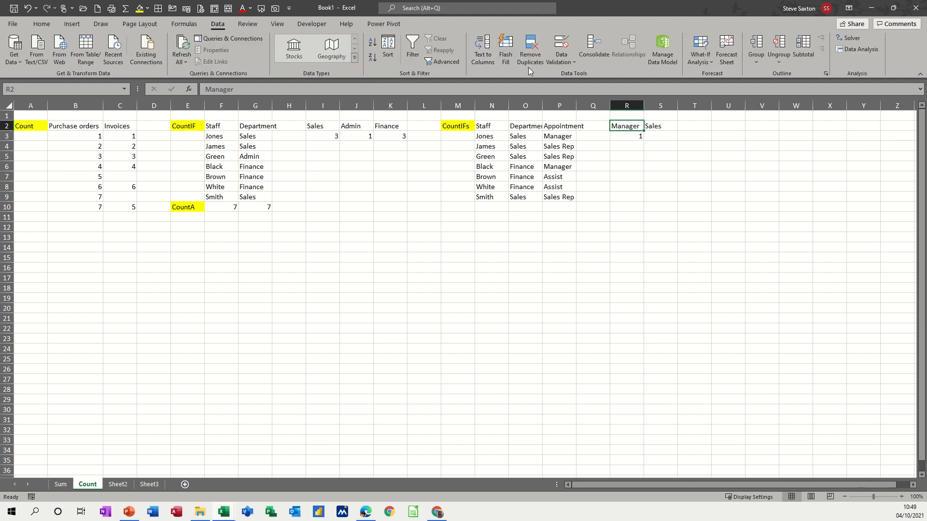
pyautogui.click(557, 60)
pyautogui.click(563, 77)
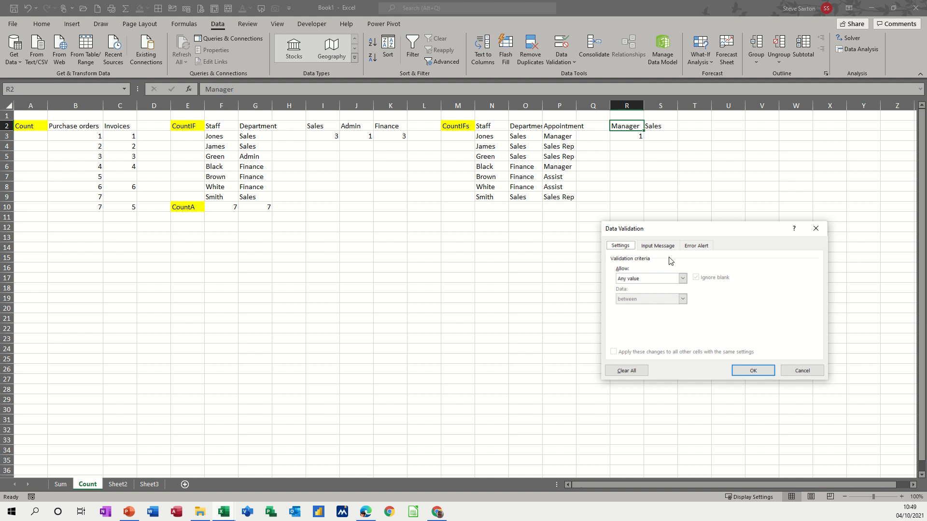
pyautogui.click(682, 279)
pyautogui.click(645, 305)
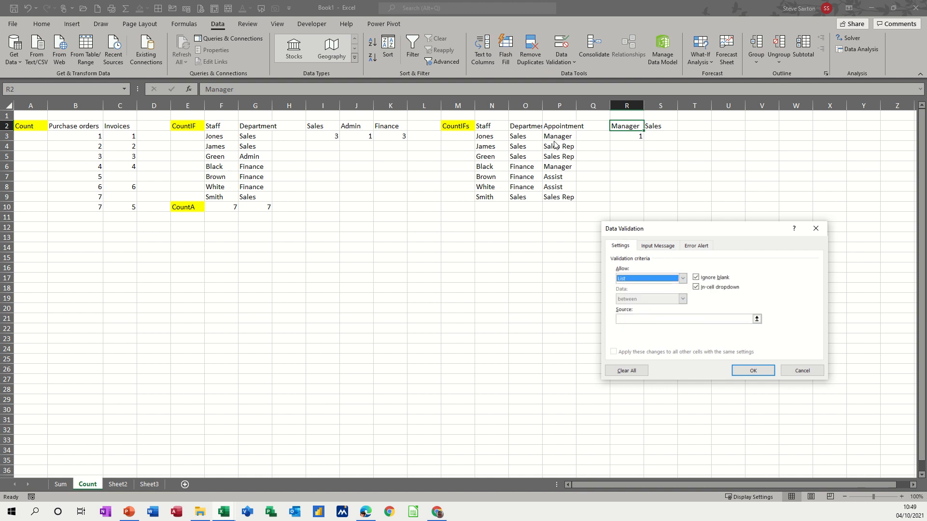
pyautogui.click(640, 316)
pyautogui.click(636, 320)
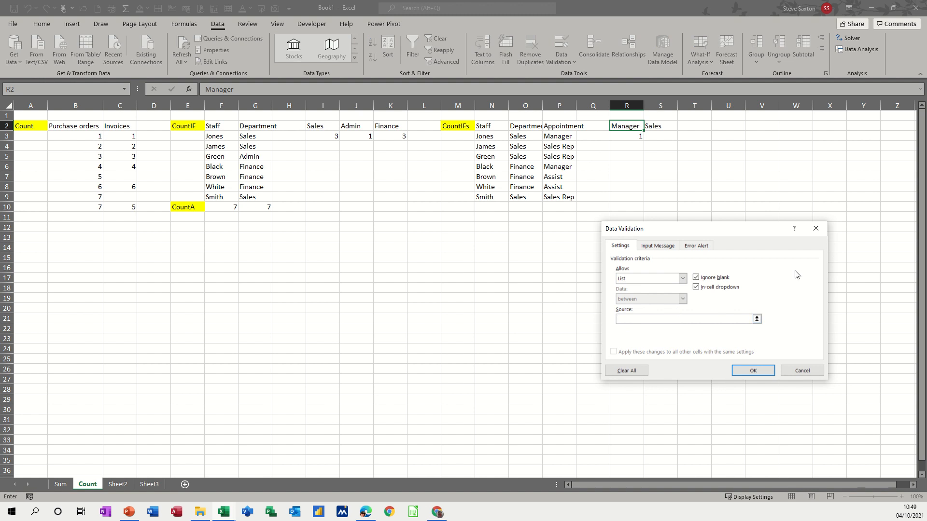
pyautogui.write('Manager,Sales Rep, Assist')
pyautogui.click(748, 370)
# - Choose Sales Rep in R2 and check the COUNTIFS result in R3
pyautogui.click(649, 128)
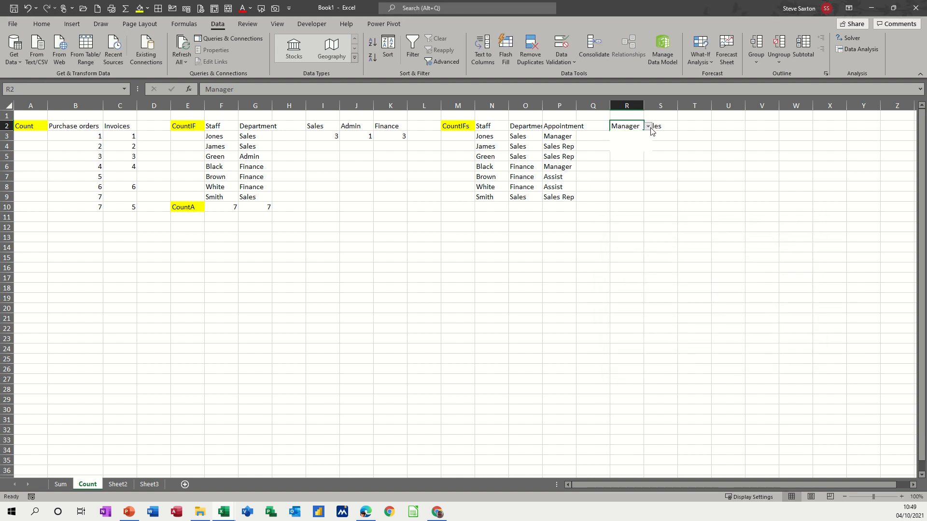
pyautogui.click(635, 140)
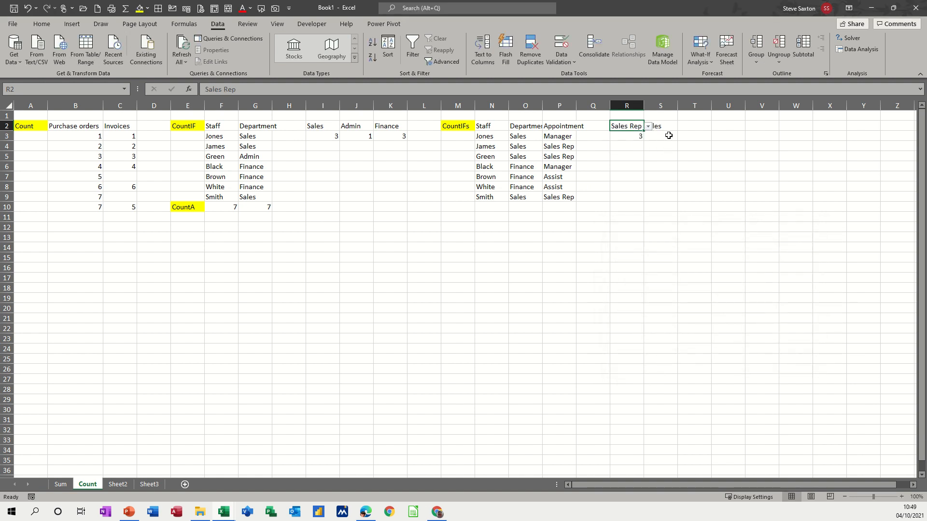
pyautogui.click(634, 135)
# - Apply list data validation to S2 with the source entries Sales and Finance, and choose Finance
pyautogui.click(662, 126)
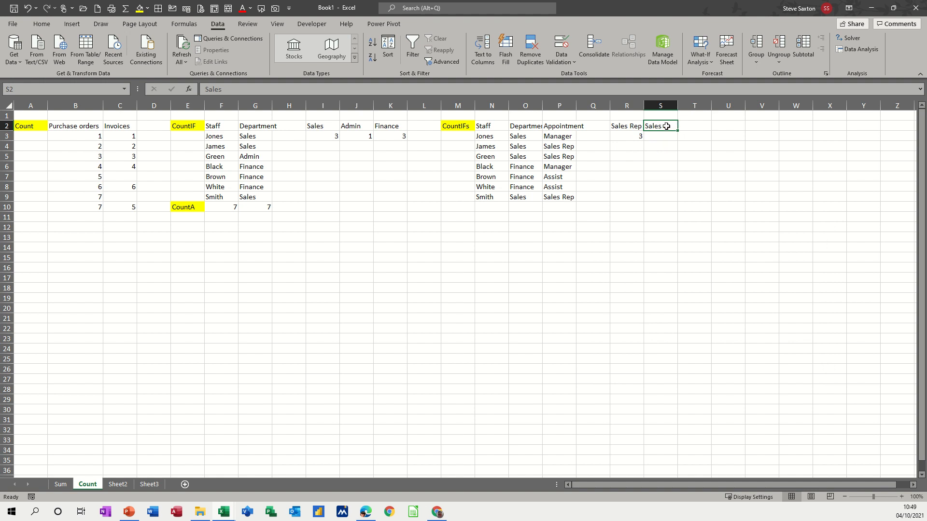
pyautogui.click(574, 62)
pyautogui.click(578, 79)
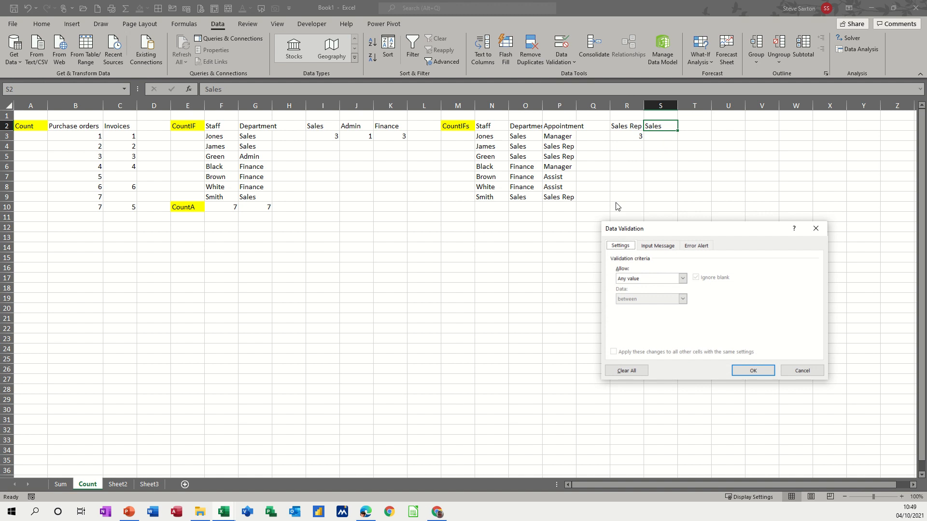
pyautogui.click(683, 278)
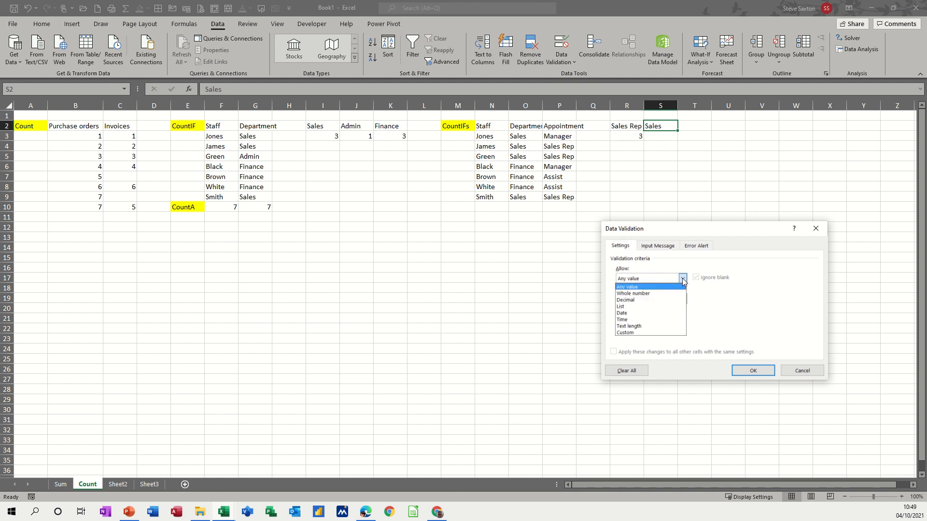
pyautogui.click(649, 310)
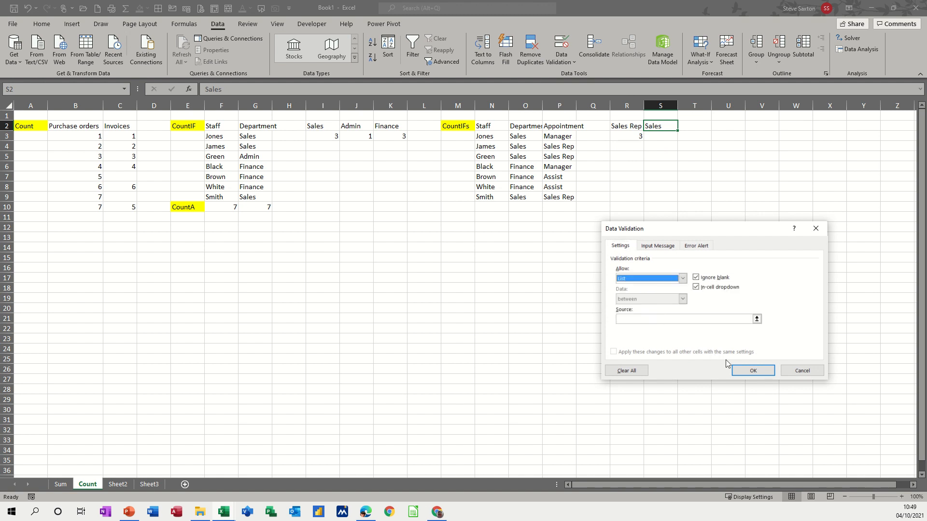
pyautogui.click(660, 319)
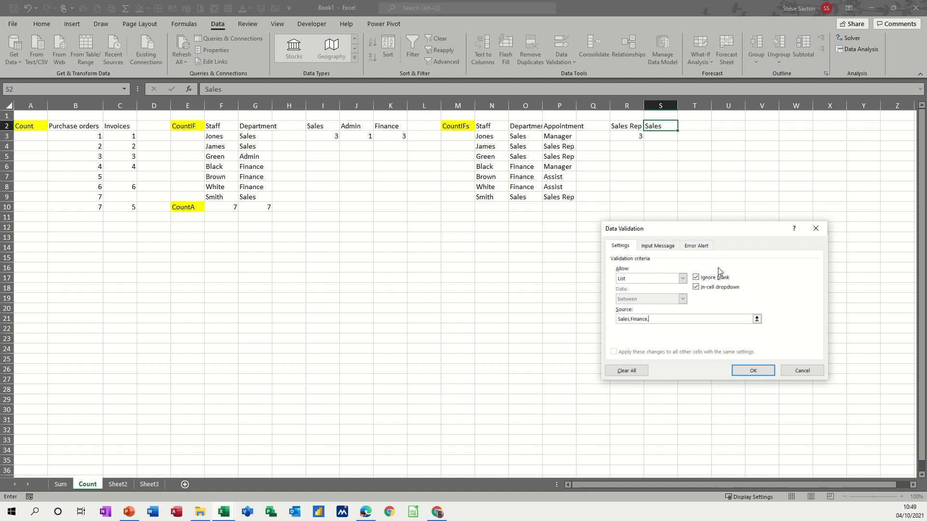
pyautogui.click(738, 371)
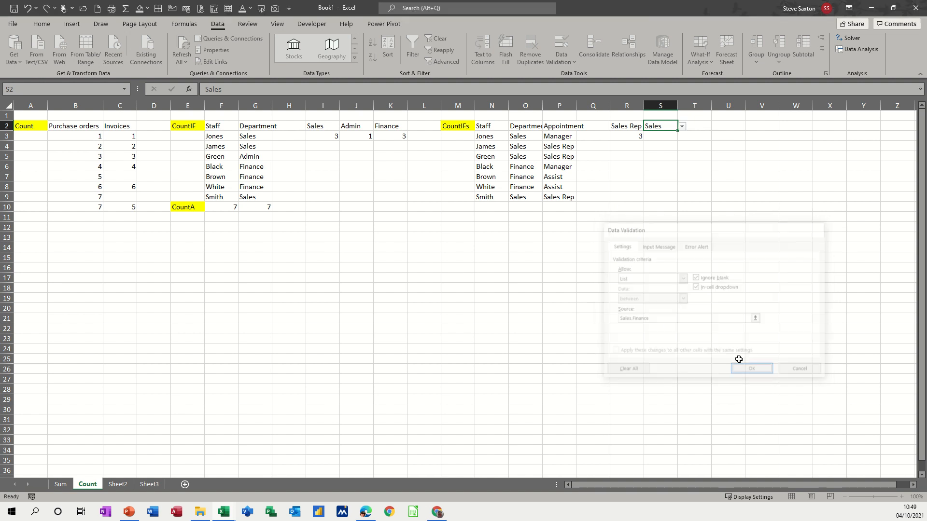
pyautogui.click(681, 127)
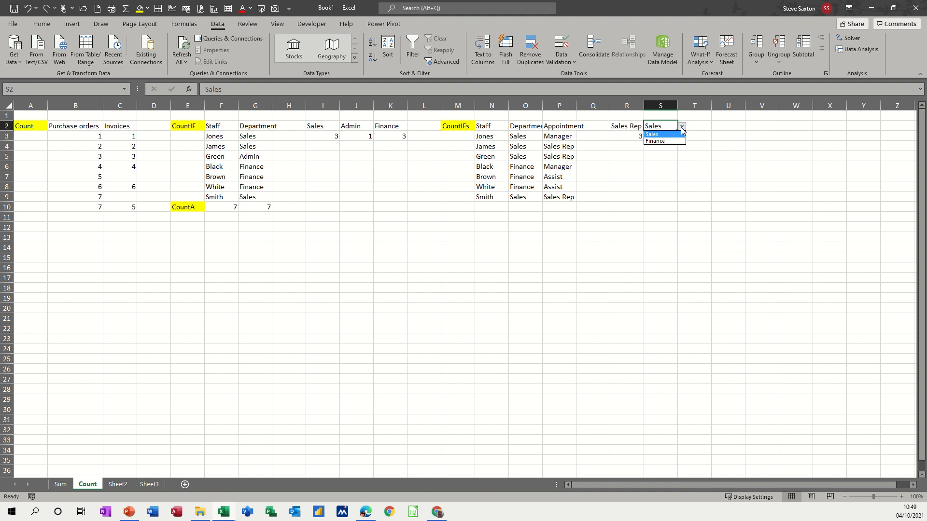
pyautogui.click(664, 141)
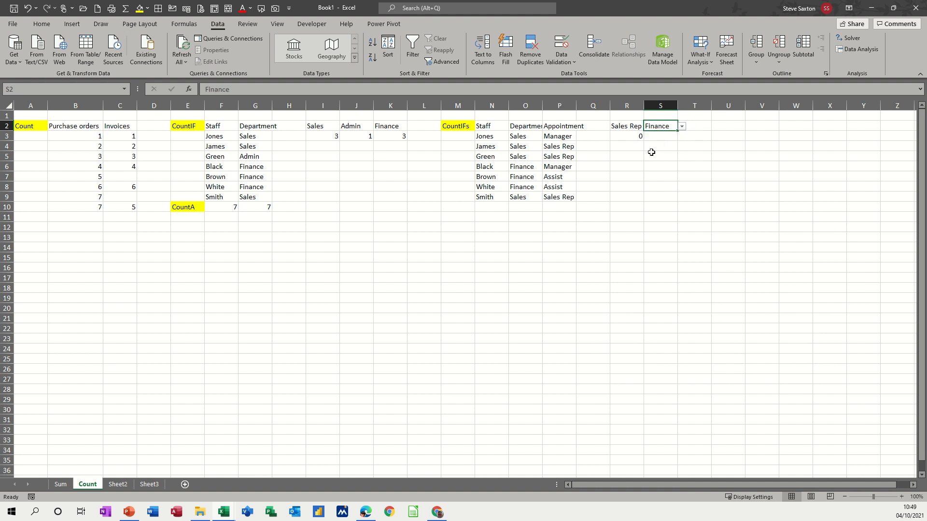
# - Try Manager as the appointment criterion in R2, and set it to Assist
pyautogui.click(631, 124)
pyautogui.click(648, 126)
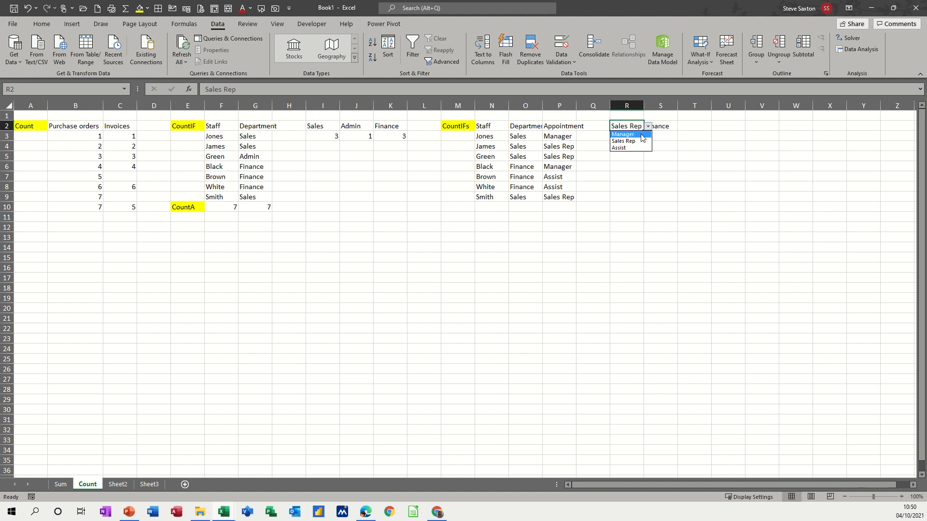
pyautogui.click(641, 135)
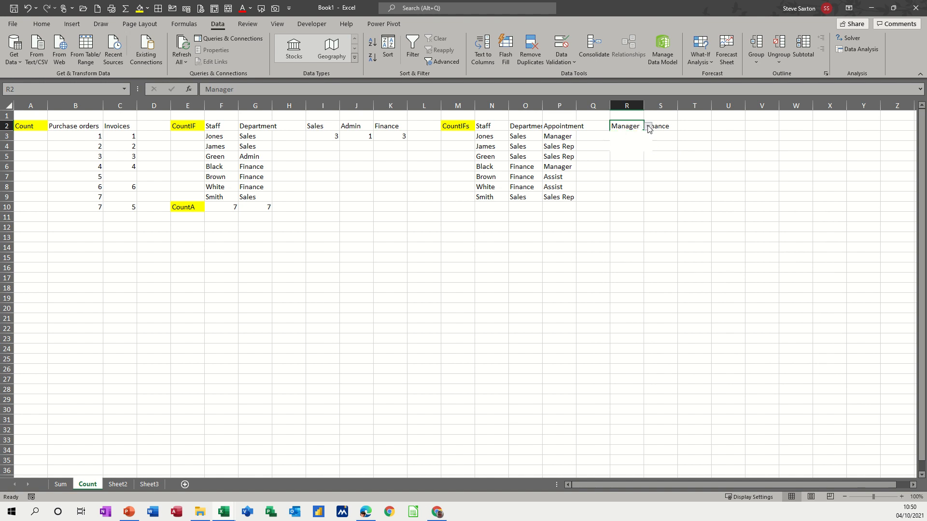
pyautogui.click(648, 128)
pyautogui.click(628, 146)
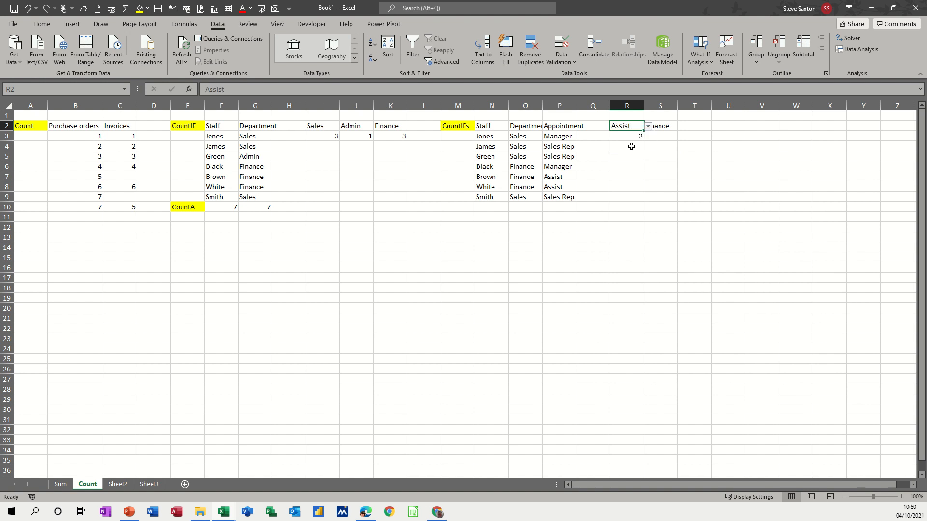
# - Select the department criterion in S2 and open the list of AutoSum functions
pyautogui.click(665, 126)
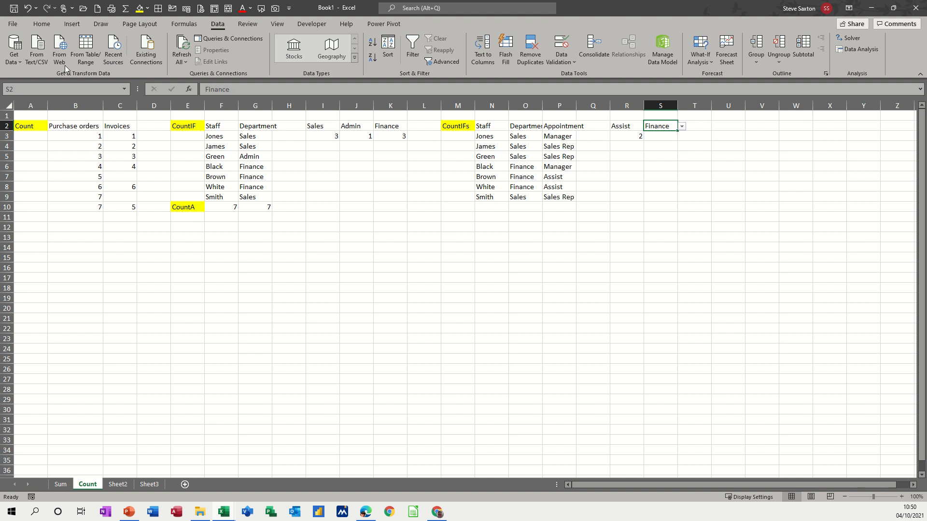
pyautogui.click(38, 25)
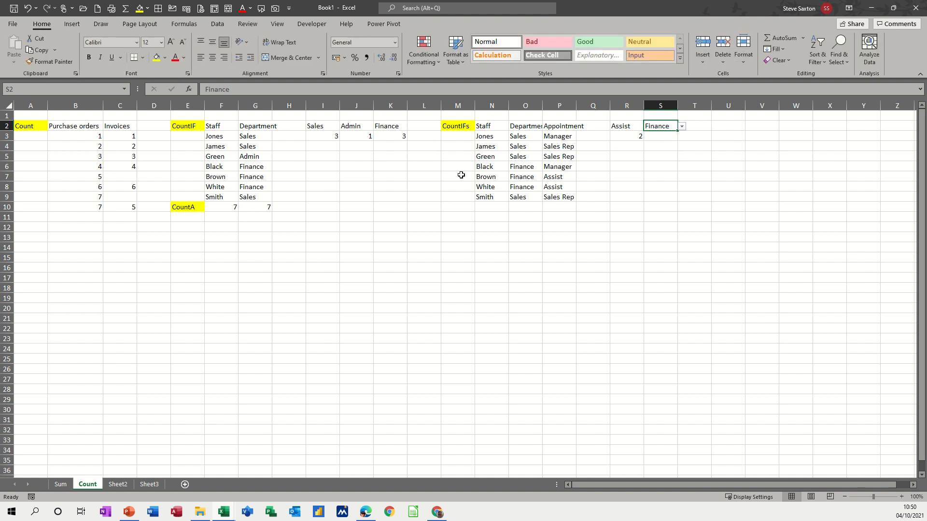
pyautogui.click(803, 38)
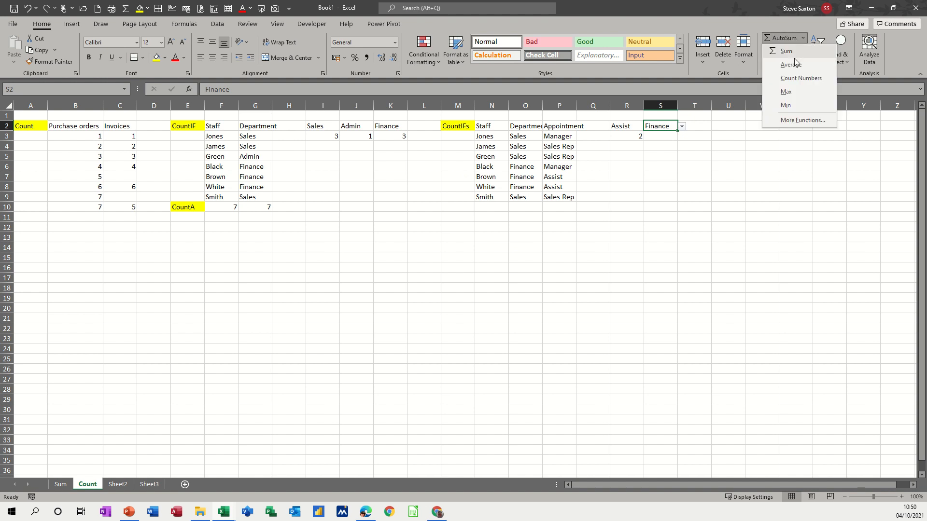